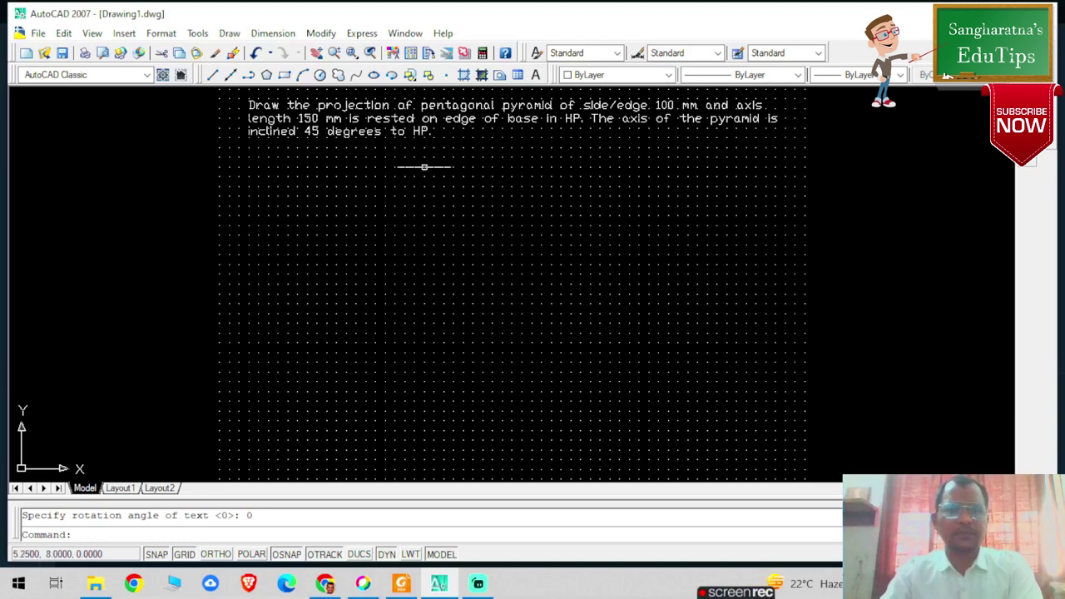
- Draw a horizontal reference line about 10 units long across the middle of the drawing area, below the problem text
{"action": "left_click", "coordinate": [214, 76]}
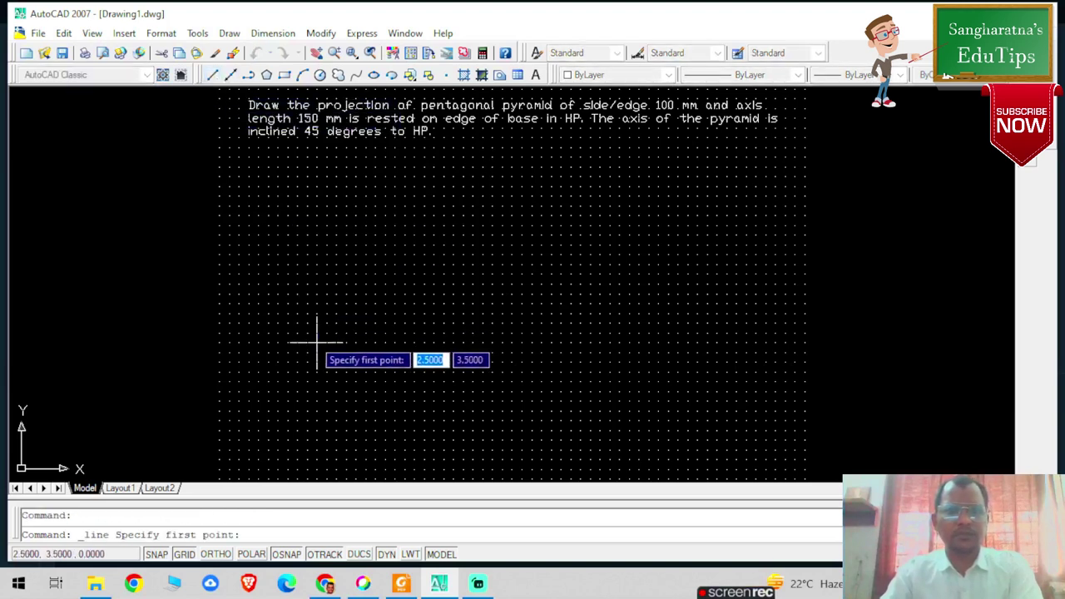
{"action": "left_click", "coordinate": [278, 314]}
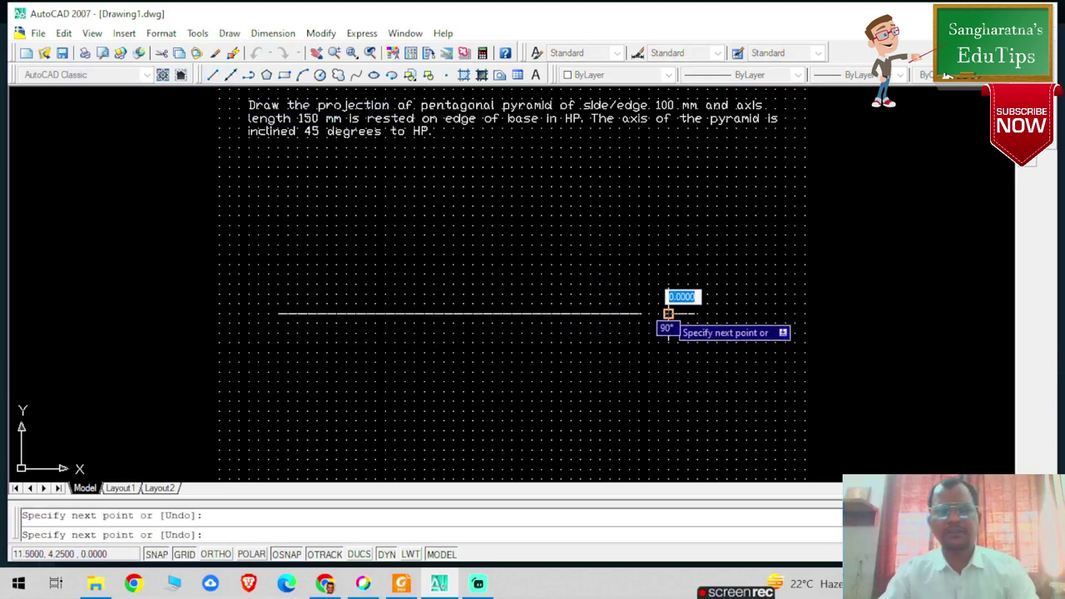
{"action": "key", "text": "Escape"}
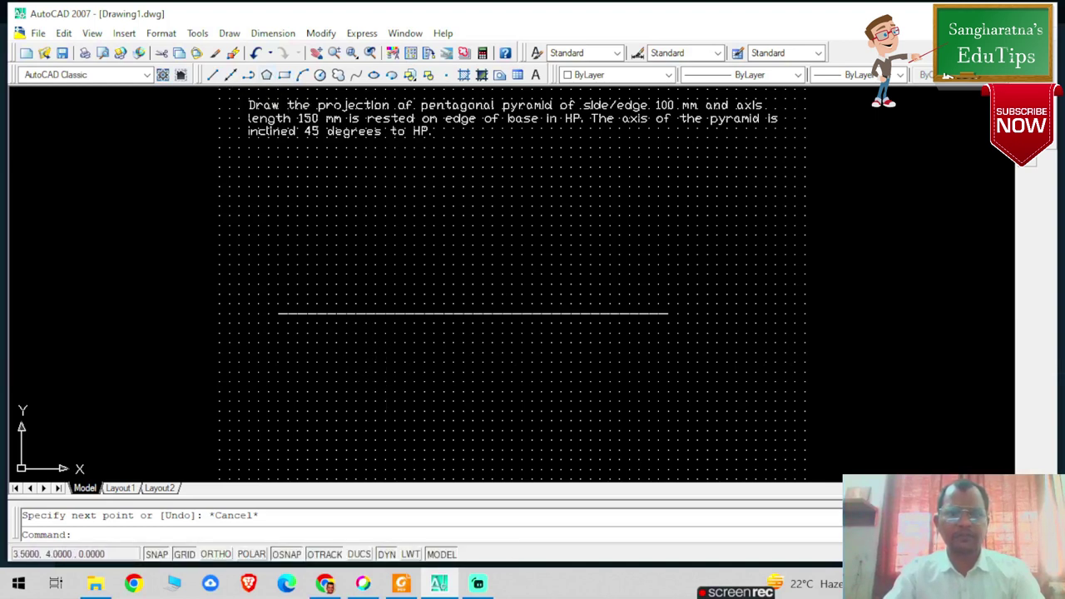
- Try to draw a 5-sided polygon by its edge close below the reference line, with a vertical right edge of 1 unit
{"action": "left_click", "coordinate": [266, 75]}
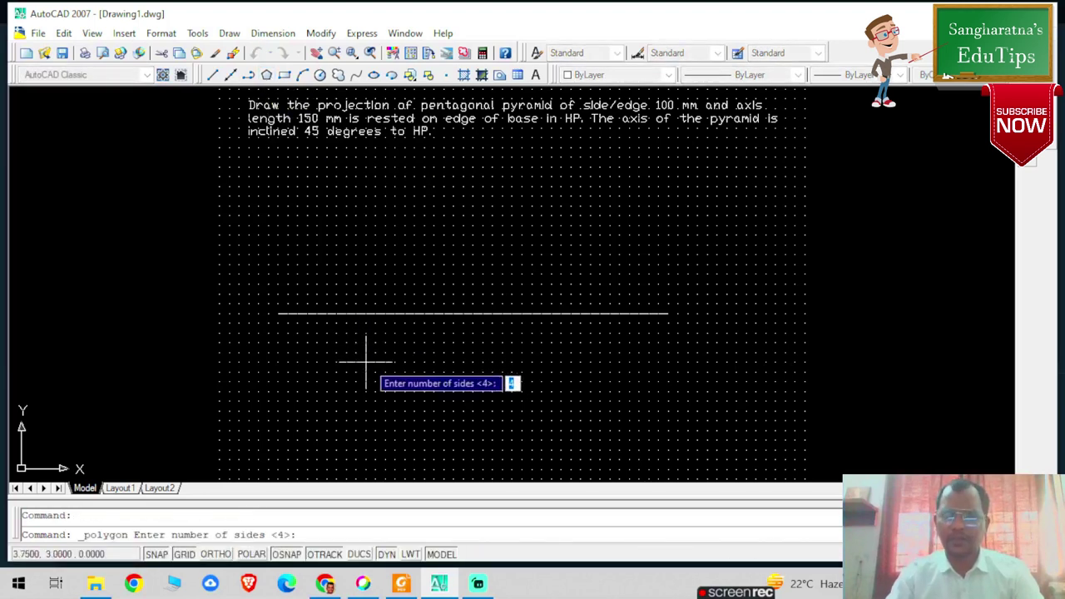
{"action": "type", "text": "5"}
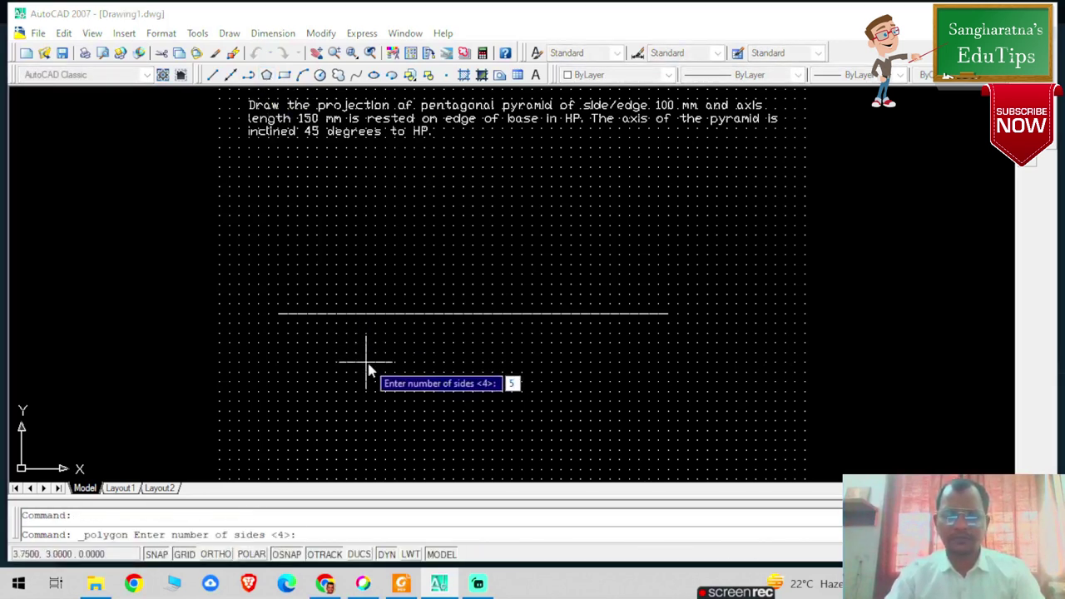
{"action": "key", "text": "Return"}
{"action": "key", "text": "Down"}
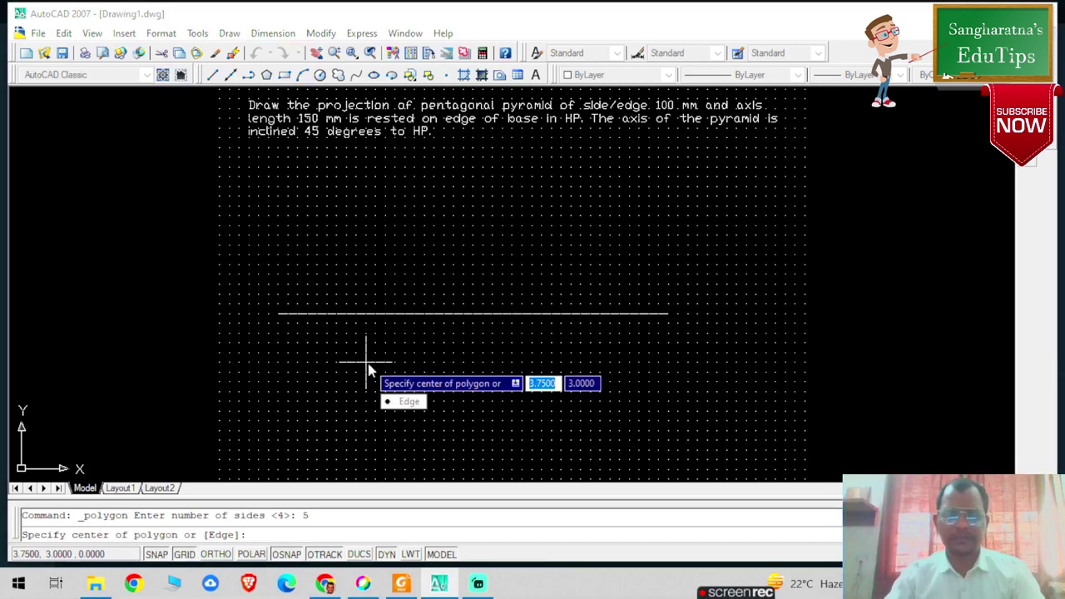
{"action": "key", "text": "Return"}
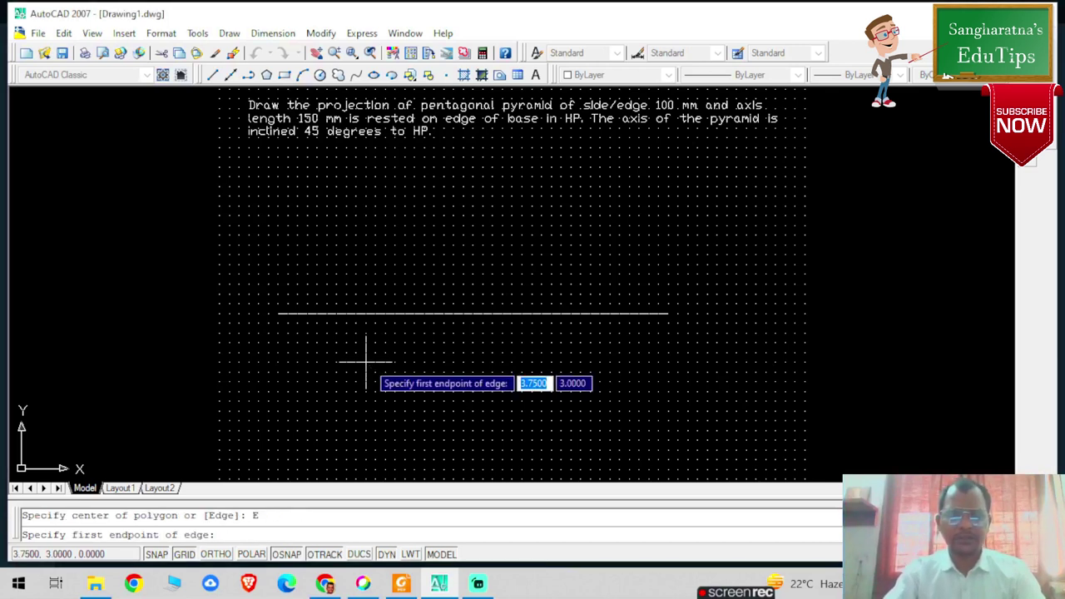
{"action": "left_click", "coordinate": [365, 372]}
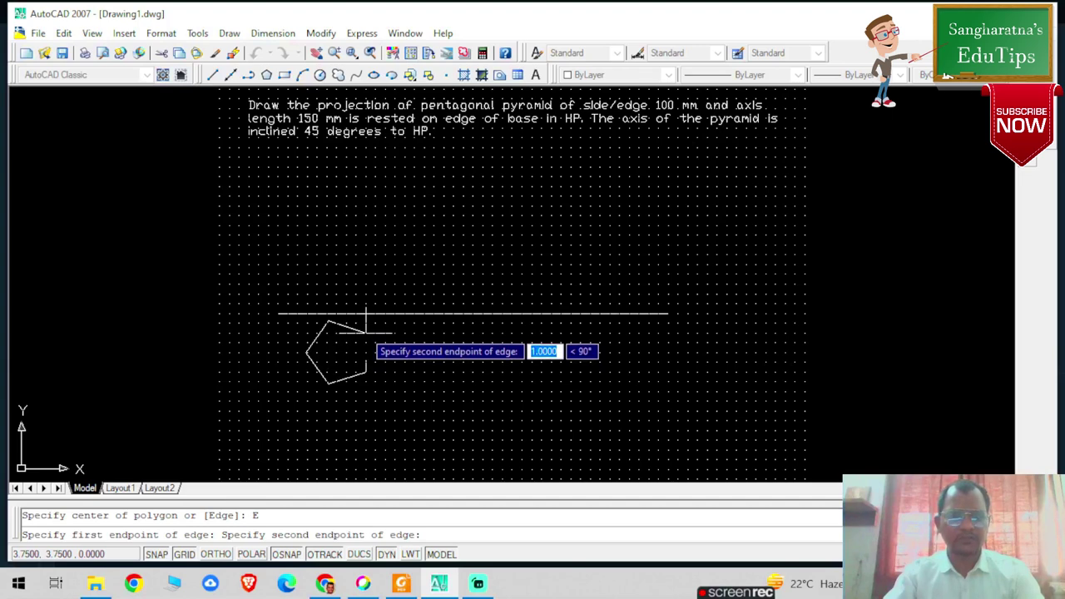
{"action": "left_click", "coordinate": [367, 332]}
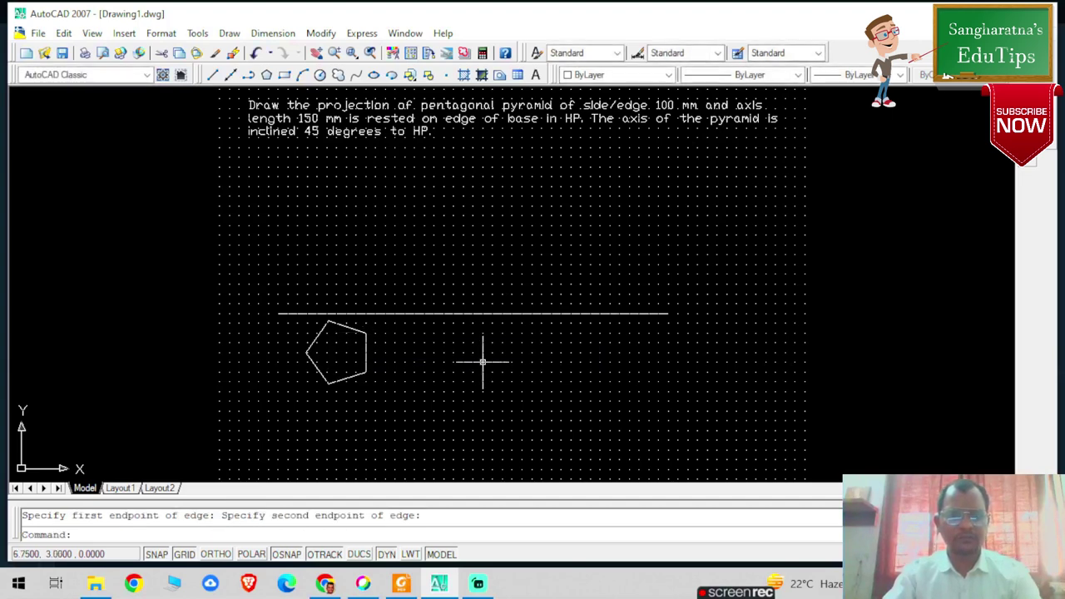
{"action": "key", "text": "ctrl+z"}
- Draw a 5-sided polygon by its edge below the reference line, with a vertical right edge 1 unit long ending at 4, 3.25
{"action": "left_click", "coordinate": [267, 74]}
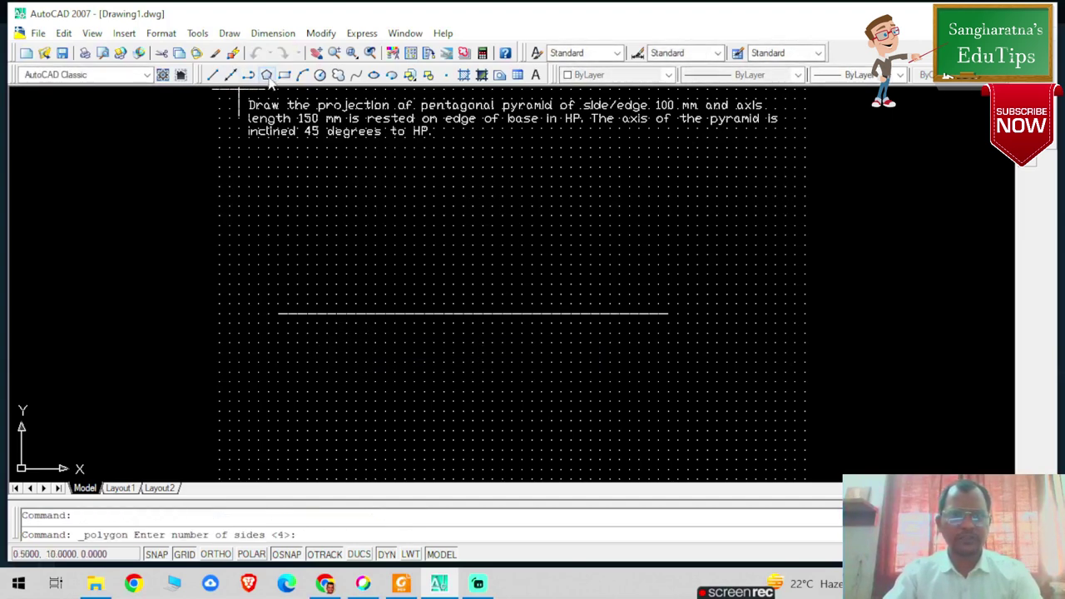
{"action": "type", "text": "5"}
{"action": "key", "text": "Return"}
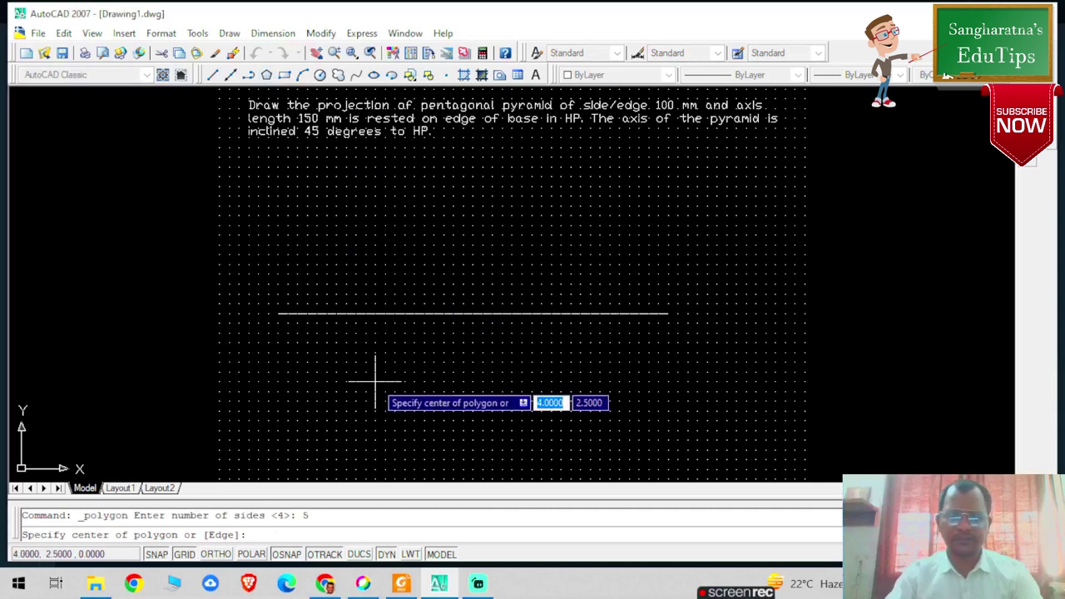
{"action": "type", "text": "E"}
{"action": "key", "text": "Return"}
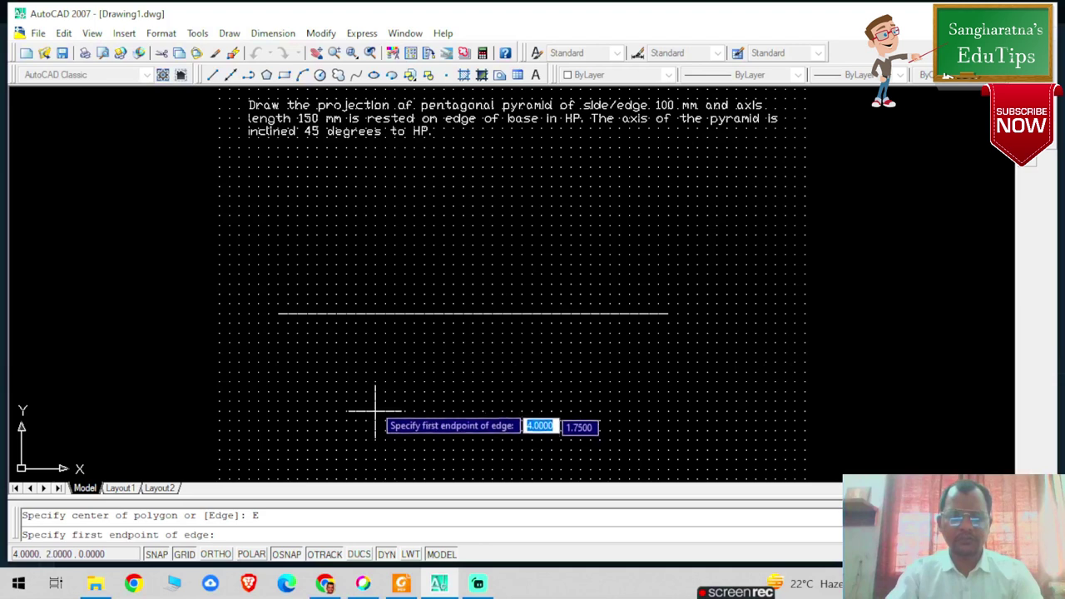
{"action": "left_click", "coordinate": [375, 392]}
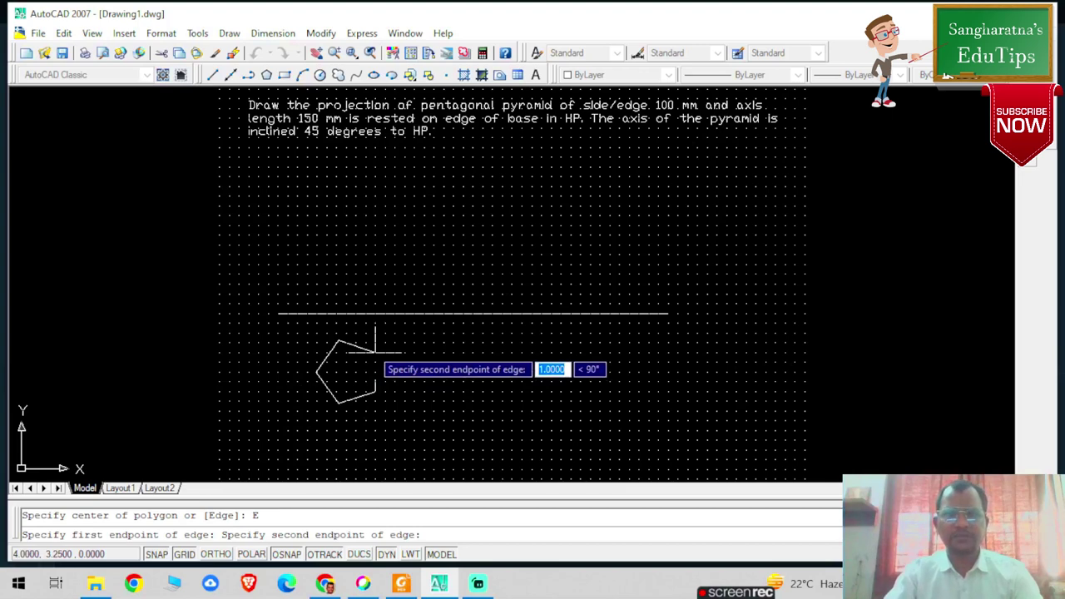
{"action": "left_click", "coordinate": [374, 351]}
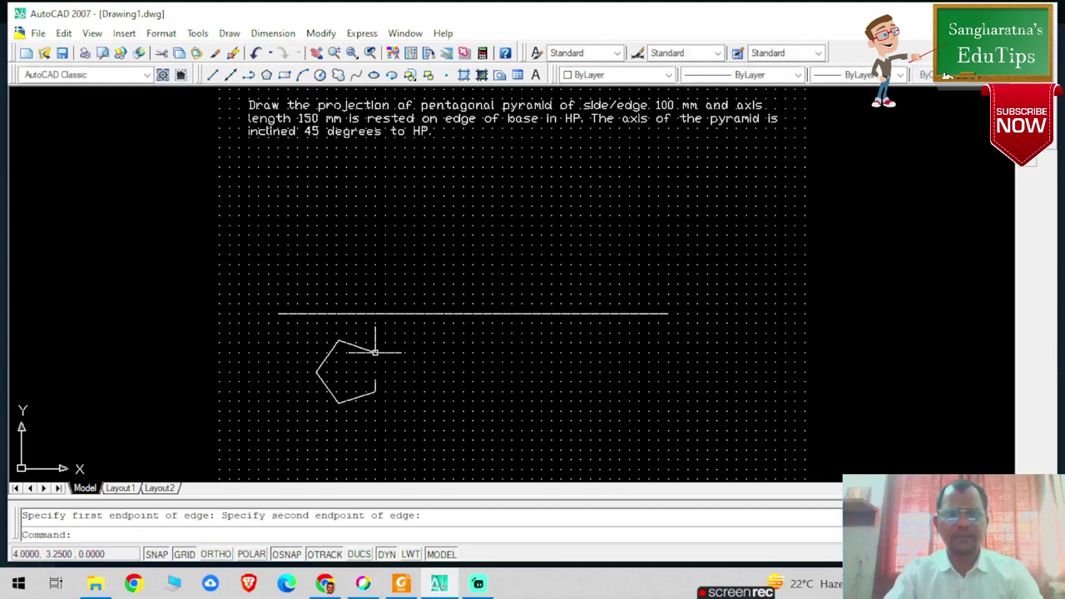
- Add an aligned dimension to the pentagon's lower-left edge, placed outside the shape
{"action": "scroll", "coordinate": [434, 372], "scroll_direction": "up", "scroll_amount": 3}
{"action": "scroll", "coordinate": [399, 373], "scroll_direction": "down", "scroll_amount": 1}
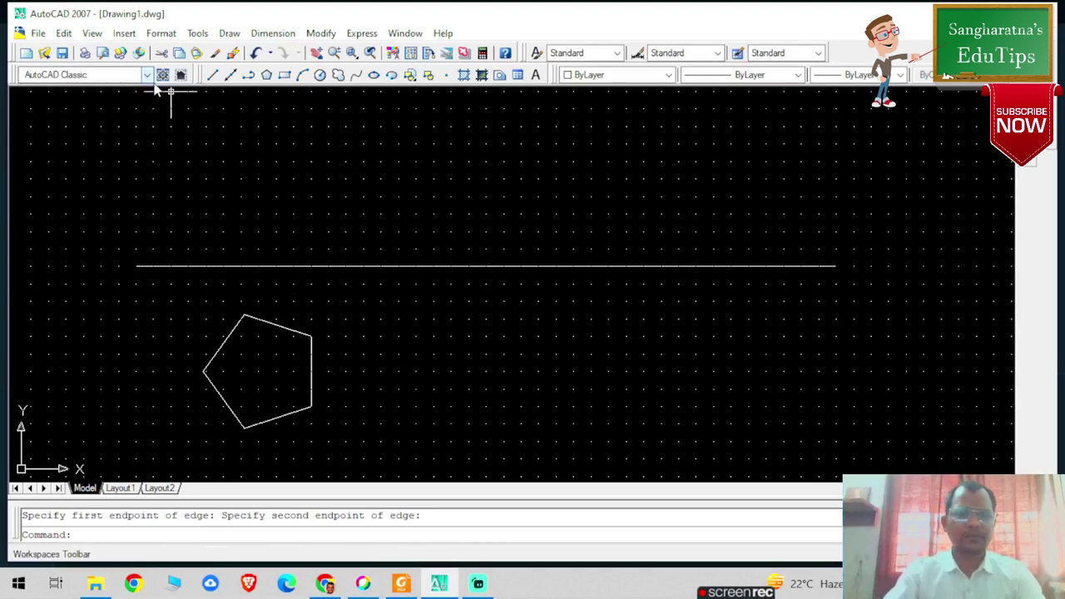
{"action": "left_click", "coordinate": [273, 32]}
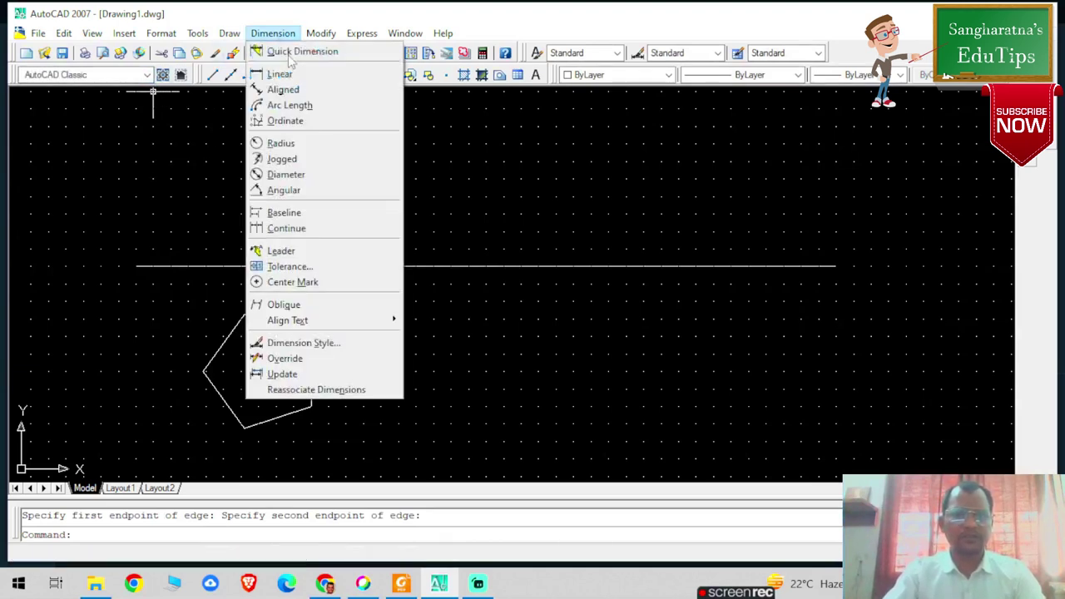
{"action": "left_click", "coordinate": [304, 88]}
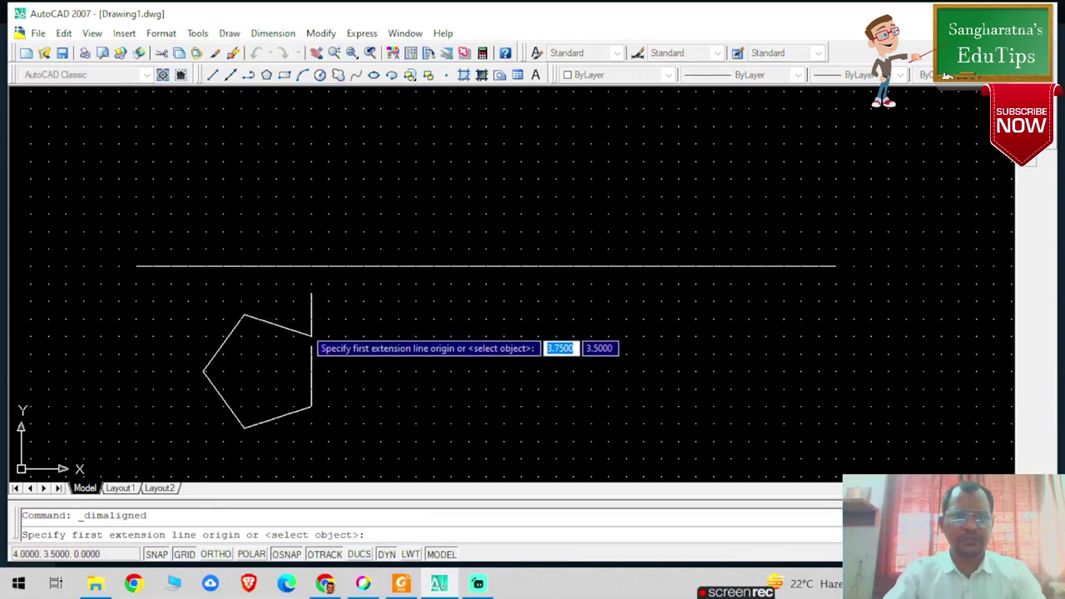
{"action": "left_click", "coordinate": [206, 372]}
{"action": "left_click", "coordinate": [243, 428]}
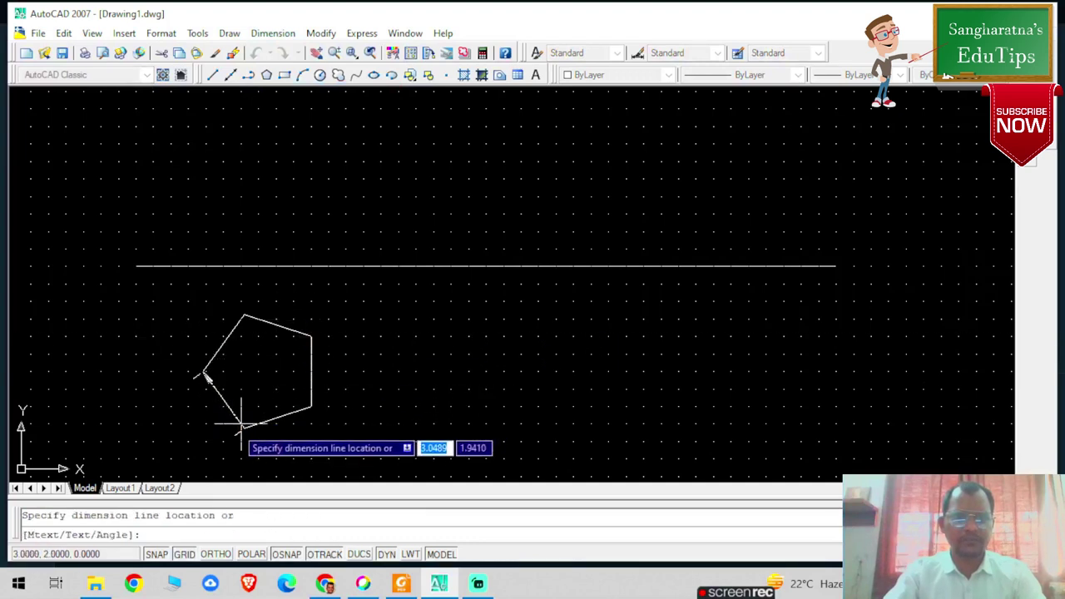
{"action": "left_click", "coordinate": [188, 457]}
{"action": "key", "text": "Escape"}
- Change the color of the pentagon's edge dimension to cyan
{"action": "left_click", "coordinate": [188, 458]}
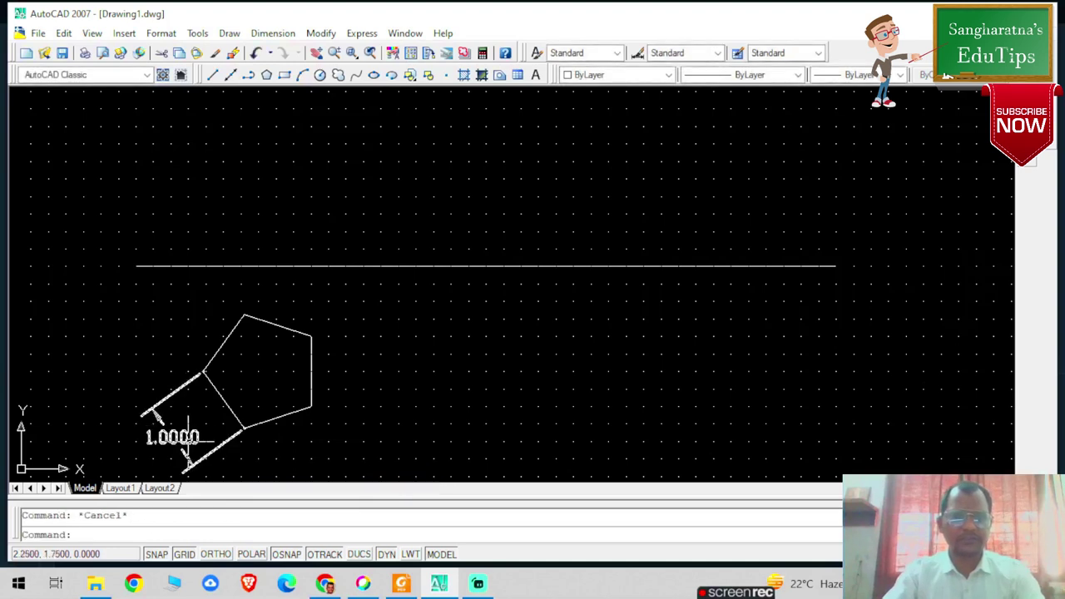
{"action": "left_click", "coordinate": [633, 74]}
{"action": "left_click", "coordinate": [600, 152]}
{"action": "left_click", "coordinate": [469, 372]}
{"action": "key", "text": "Escape"}
{"action": "key", "text": "Escape"}
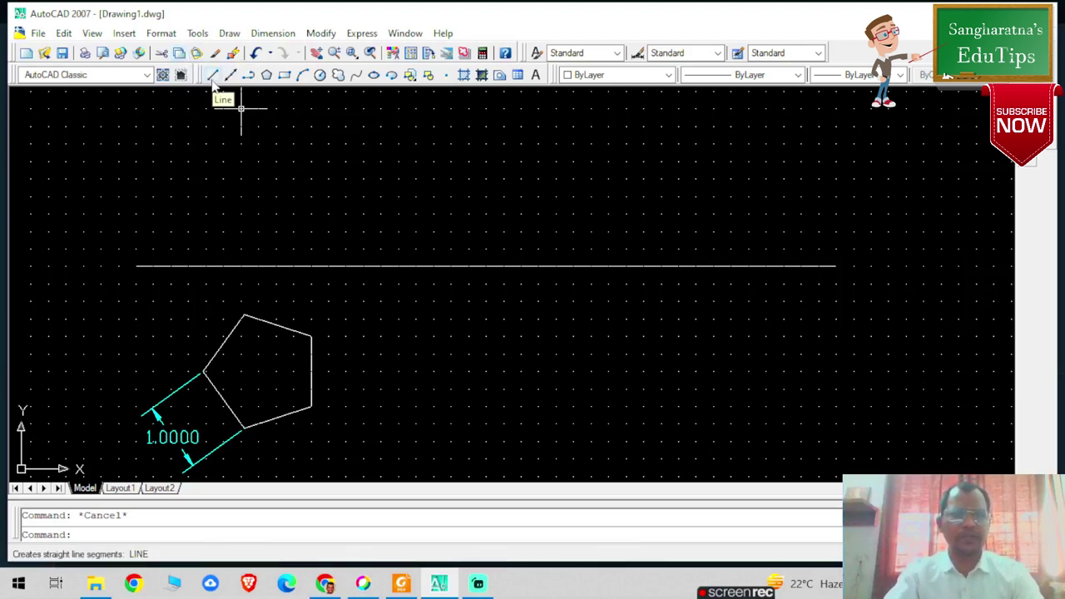
- Draw a line from the pentagon's top vertex to the midpoint of its lower-right sloping edge, with grid snap turned off
{"action": "left_click", "coordinate": [214, 76]}
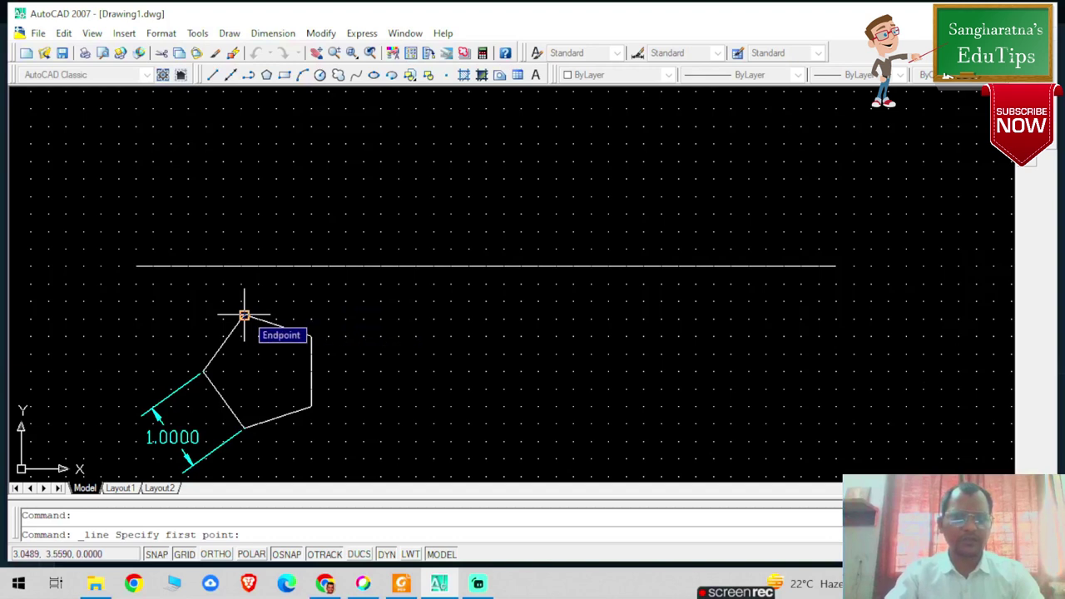
{"action": "left_click", "coordinate": [244, 316]}
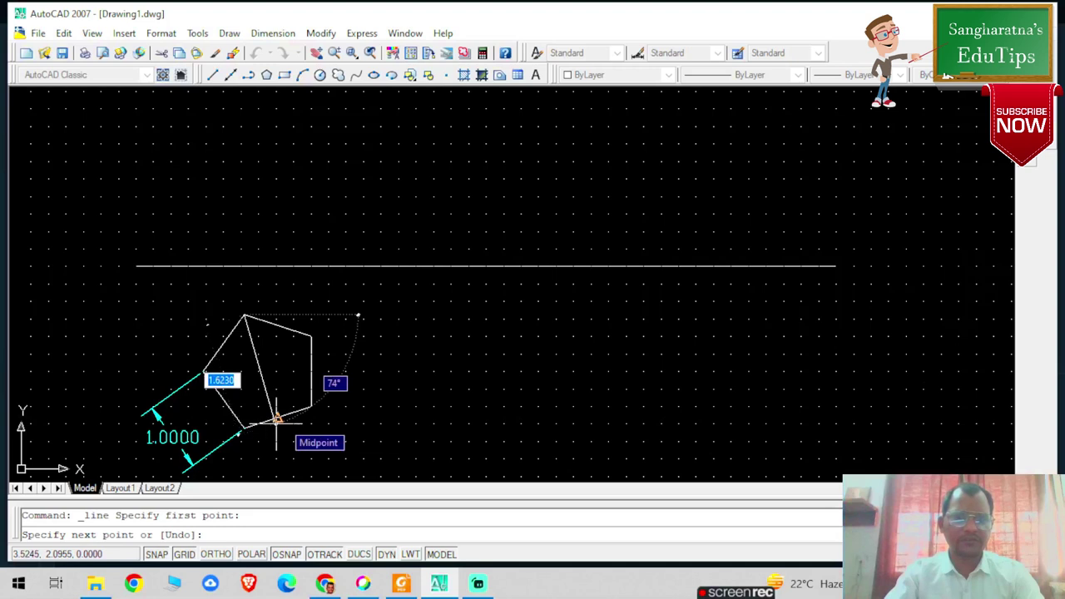
{"action": "key", "text": "F9"}
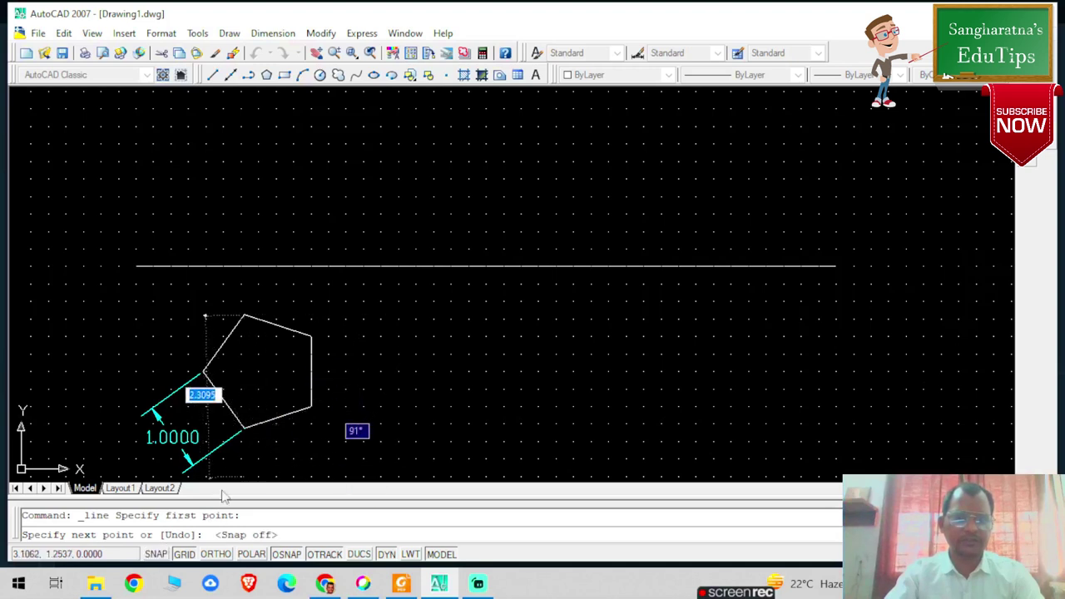
{"action": "left_click", "coordinate": [278, 416]}
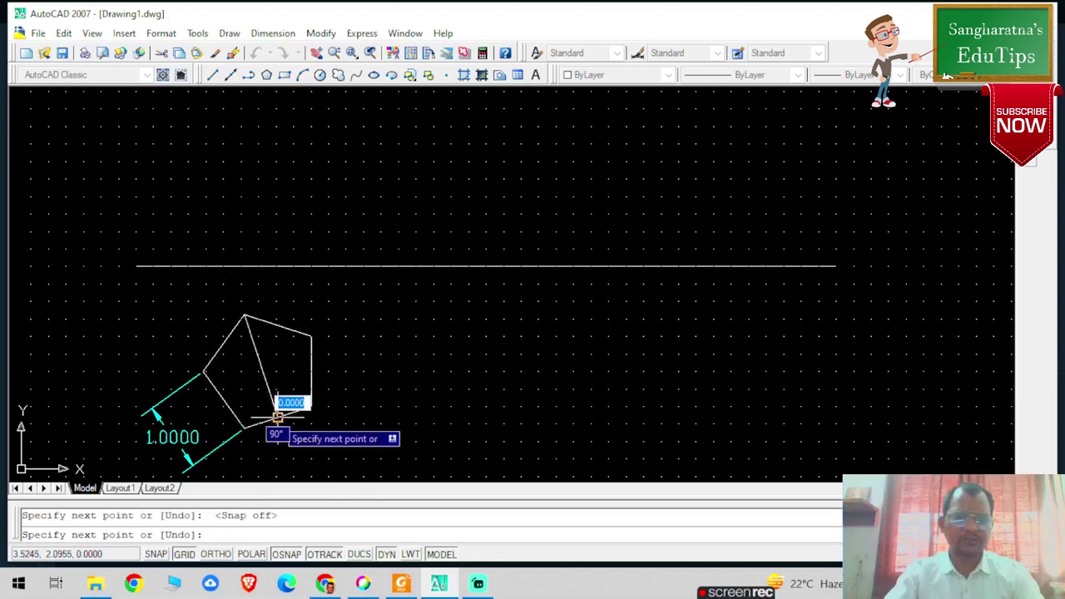
{"action": "key", "text": "Escape"}
- Draw a line from the pentagon's left vertex to the midpoint of its vertical right edge
{"action": "left_click", "coordinate": [212, 74]}
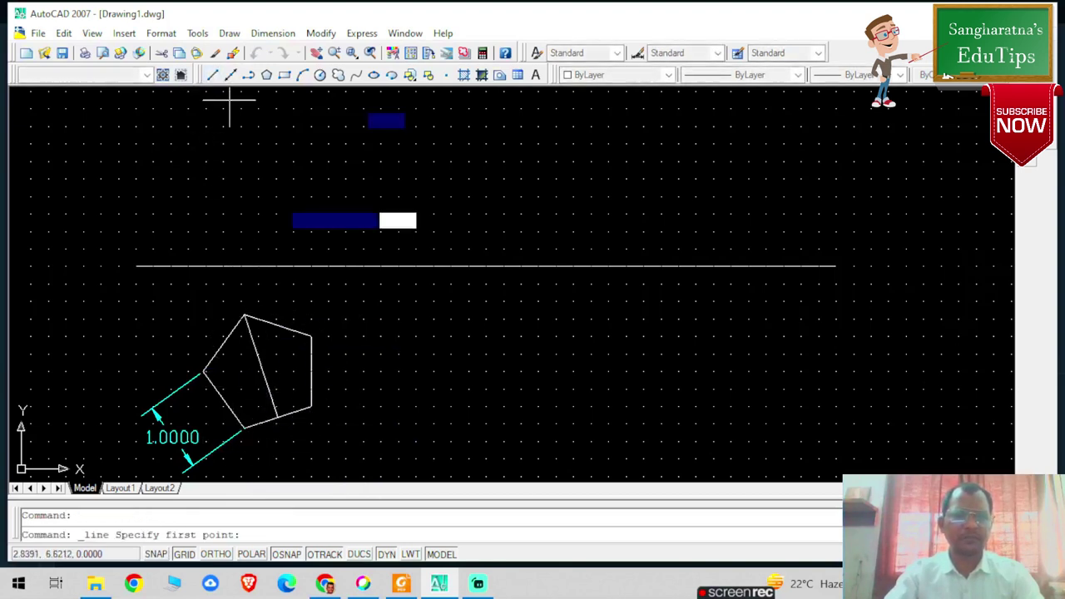
{"action": "left_click", "coordinate": [203, 371]}
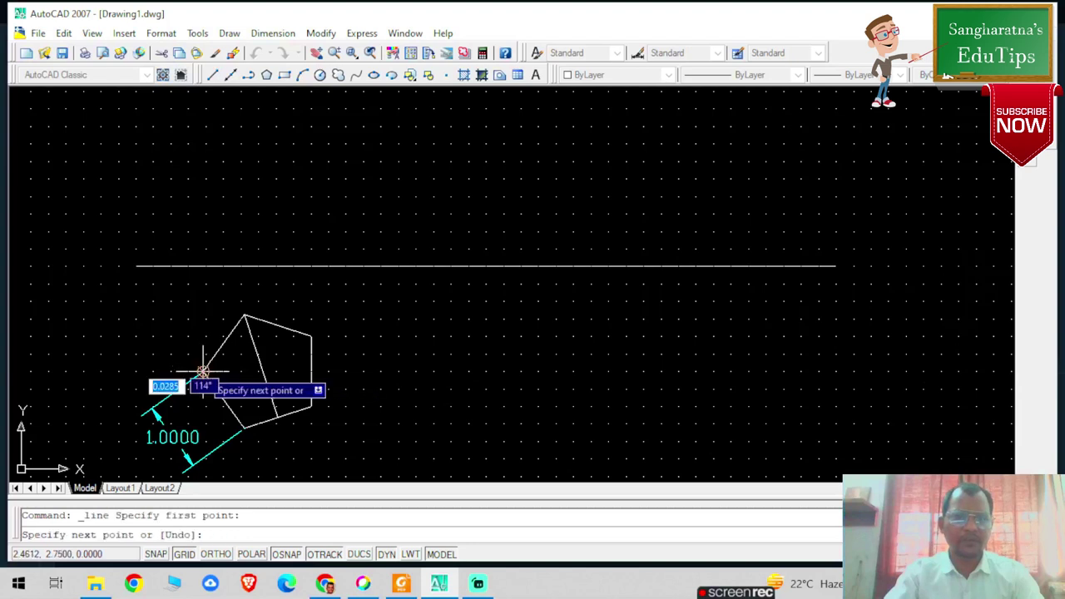
{"action": "left_click", "coordinate": [310, 371]}
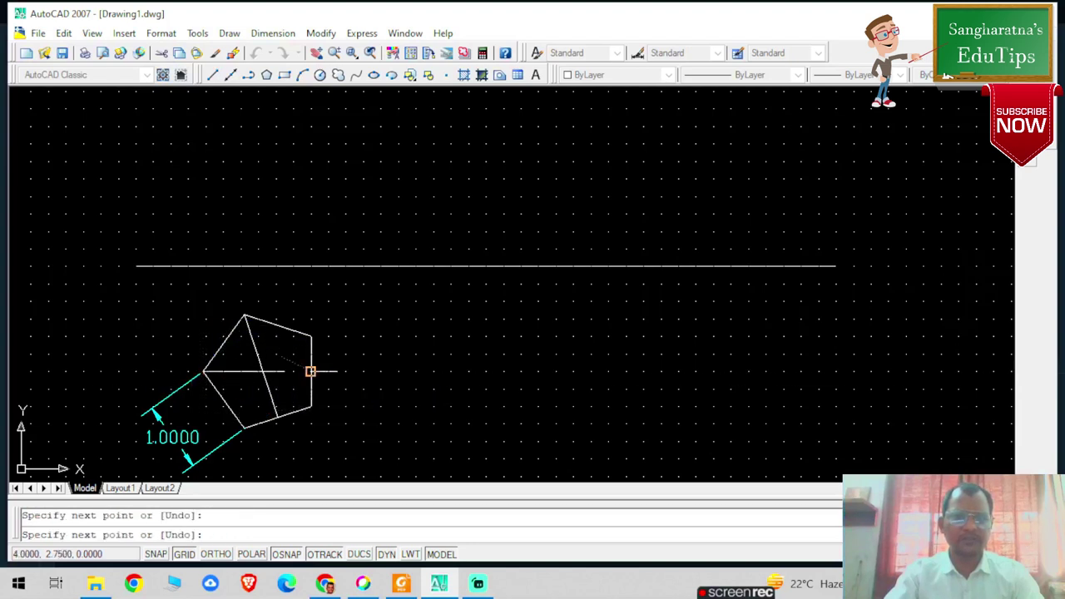
{"action": "key", "text": "Escape"}
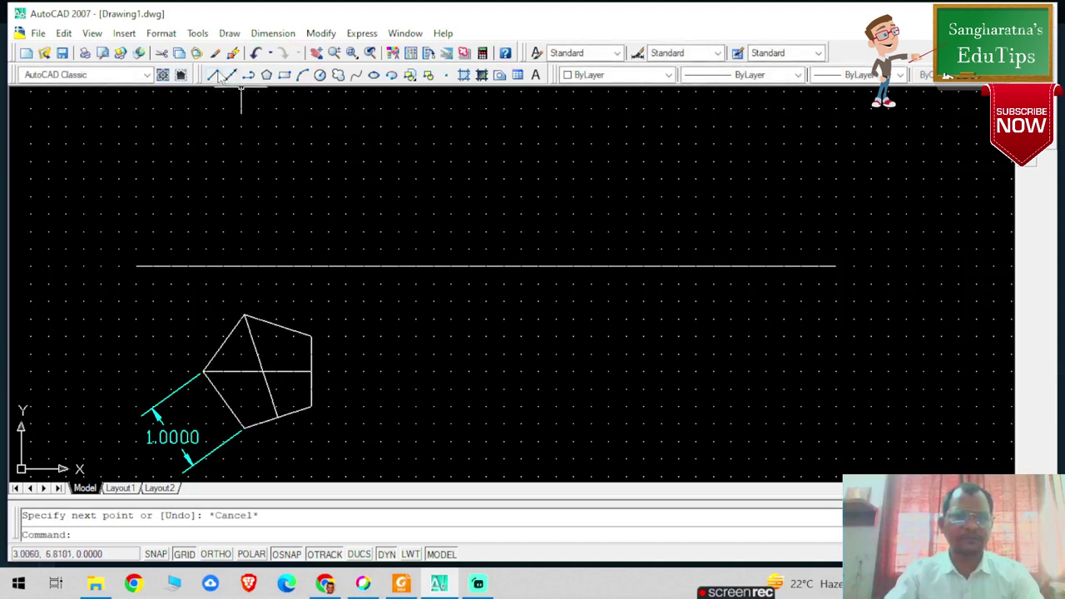
- Draw a line from the pentagon's upper-right vertex to the midpoint of its lower-left edge
{"action": "left_click", "coordinate": [215, 76]}
{"action": "left_click", "coordinate": [310, 340]}
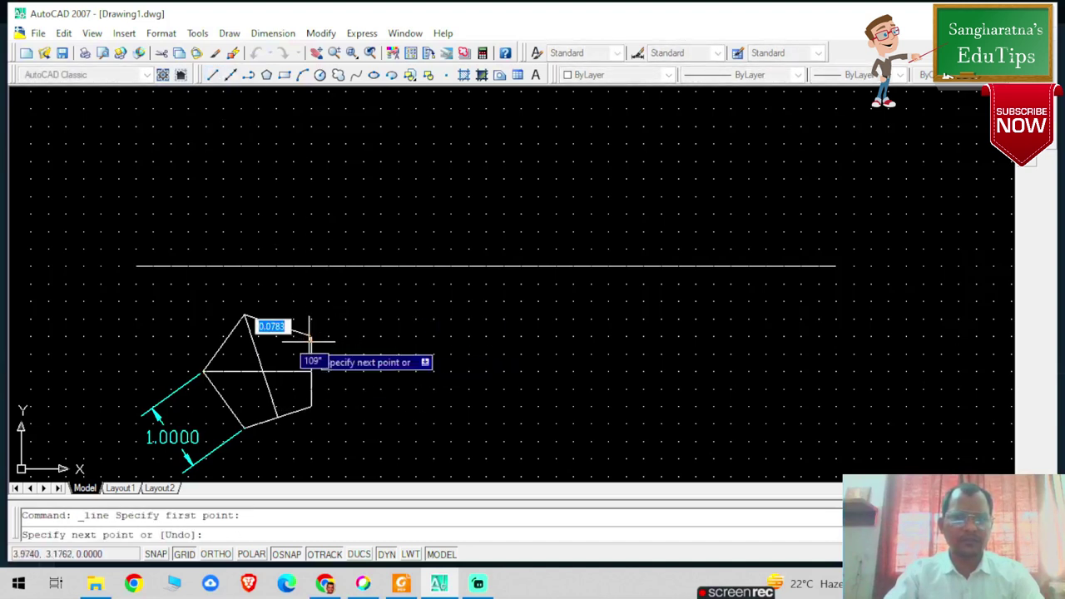
{"action": "left_click", "coordinate": [223, 400]}
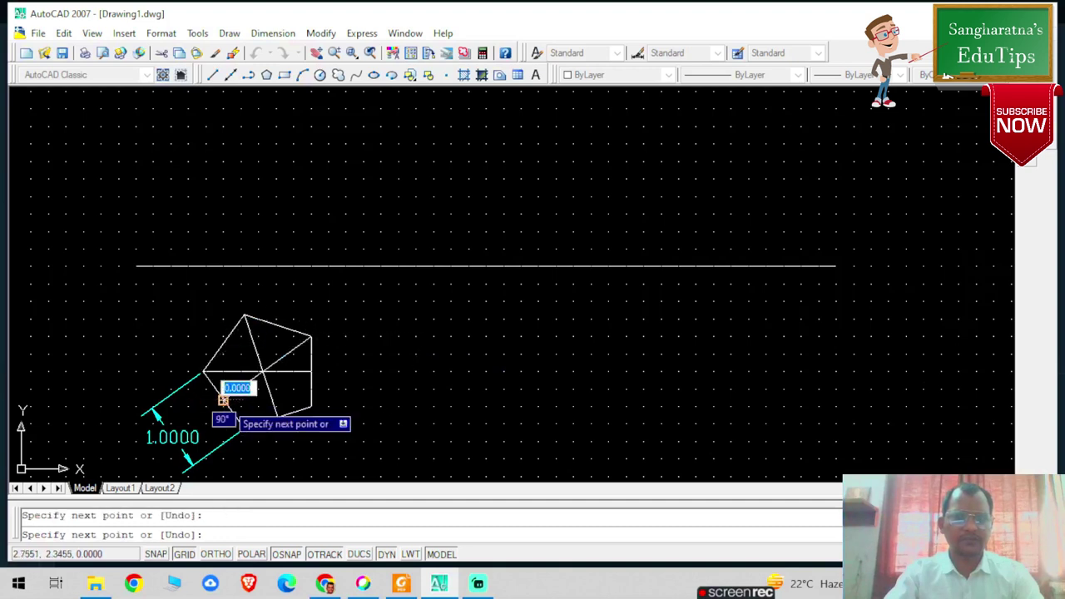
{"action": "key", "text": "Escape"}
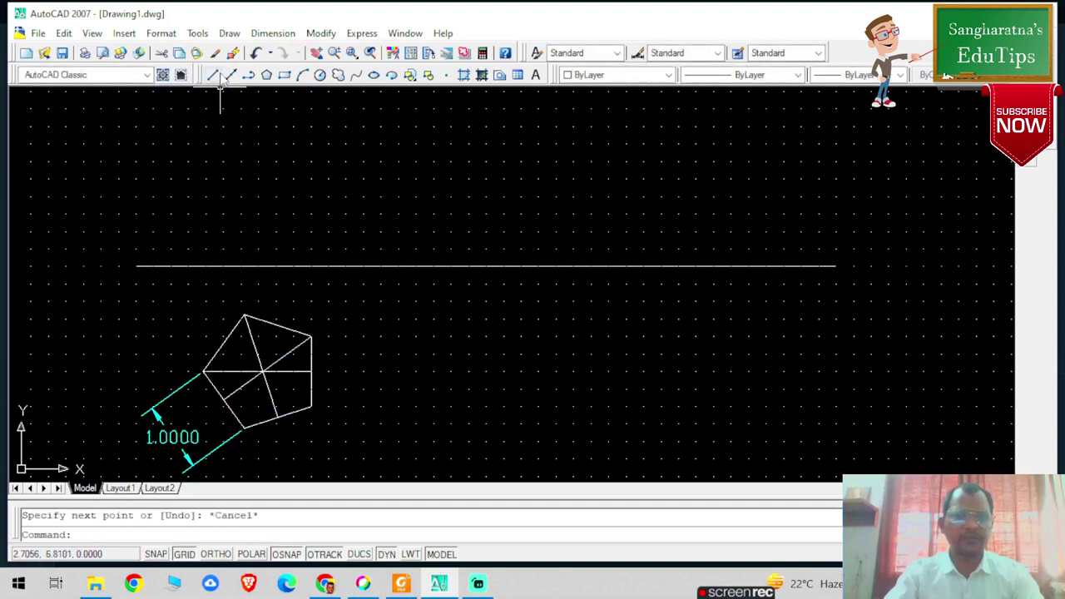
- Draw a line from the pentagon's bottom vertex to the midpoint of its upper-right sloping edge
{"action": "left_click", "coordinate": [215, 75]}
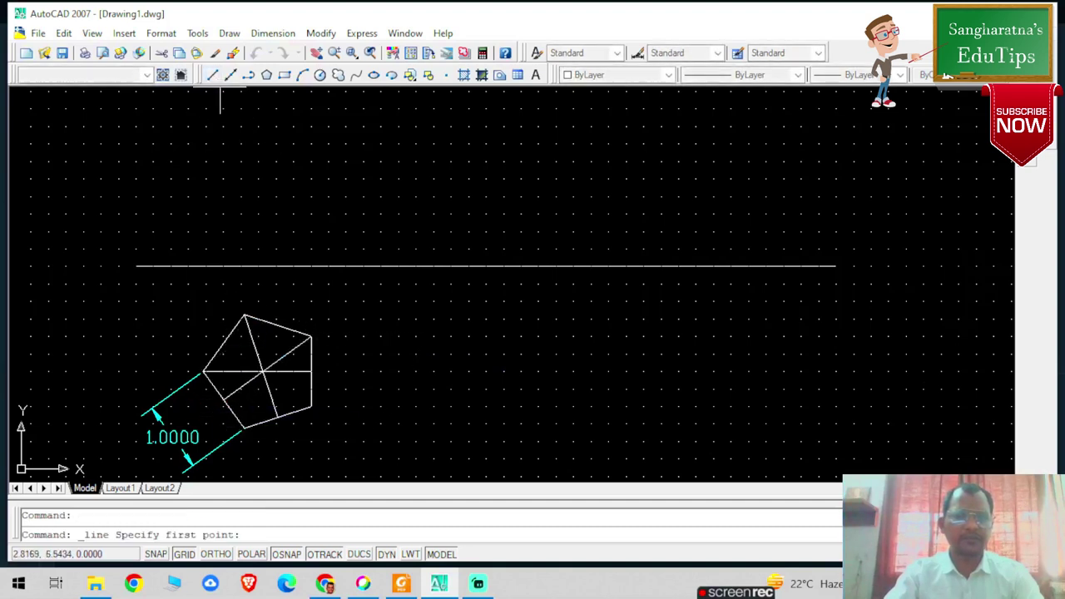
{"action": "left_click", "coordinate": [245, 427]}
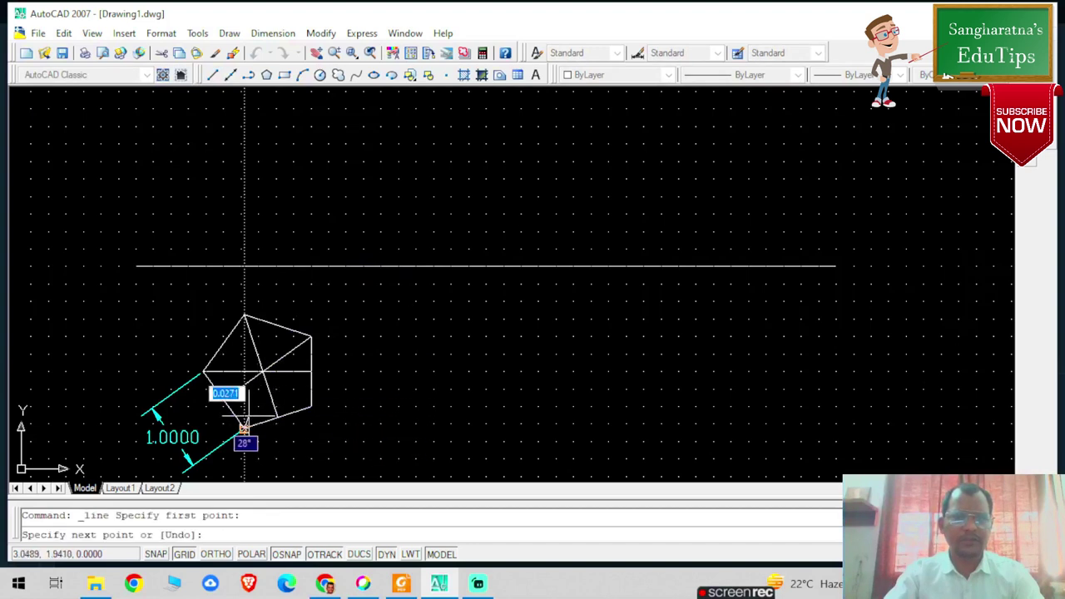
{"action": "left_click", "coordinate": [277, 325]}
{"action": "key", "text": "Escape"}
- Draw a line from the pentagon's lower-right vertex to the midpoint of its upper-left edge
{"action": "left_click", "coordinate": [212, 75]}
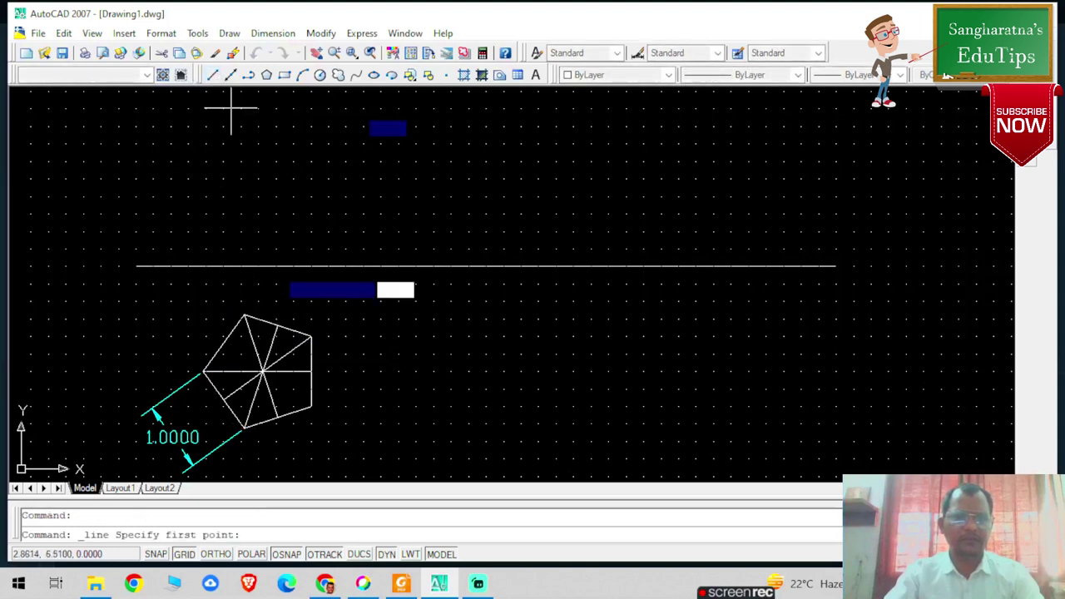
{"action": "left_click", "coordinate": [310, 407]}
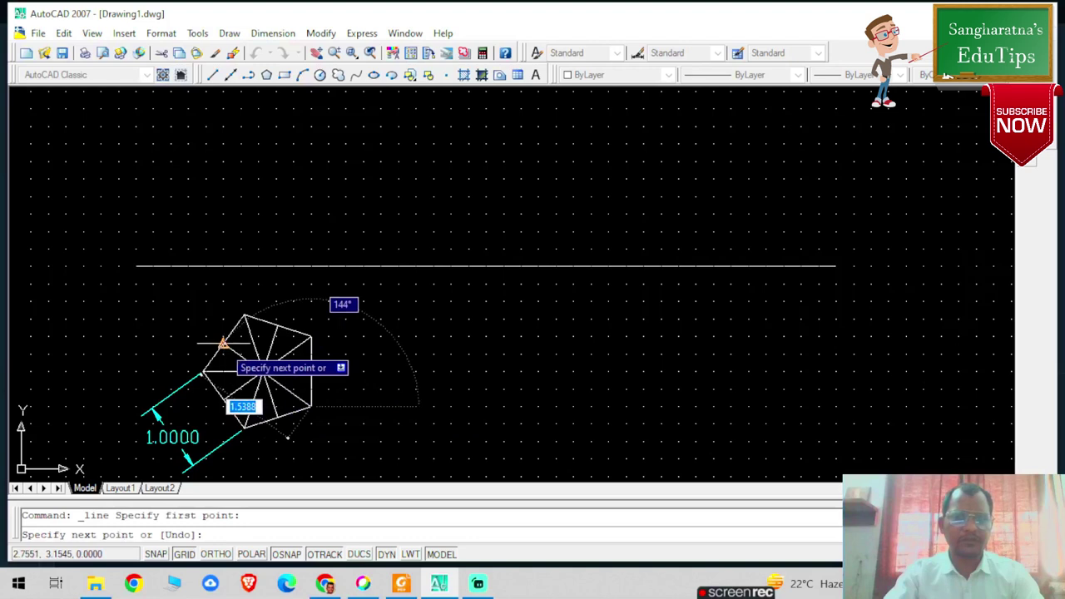
{"action": "left_click", "coordinate": [223, 344]}
{"action": "key", "text": "Escape"}
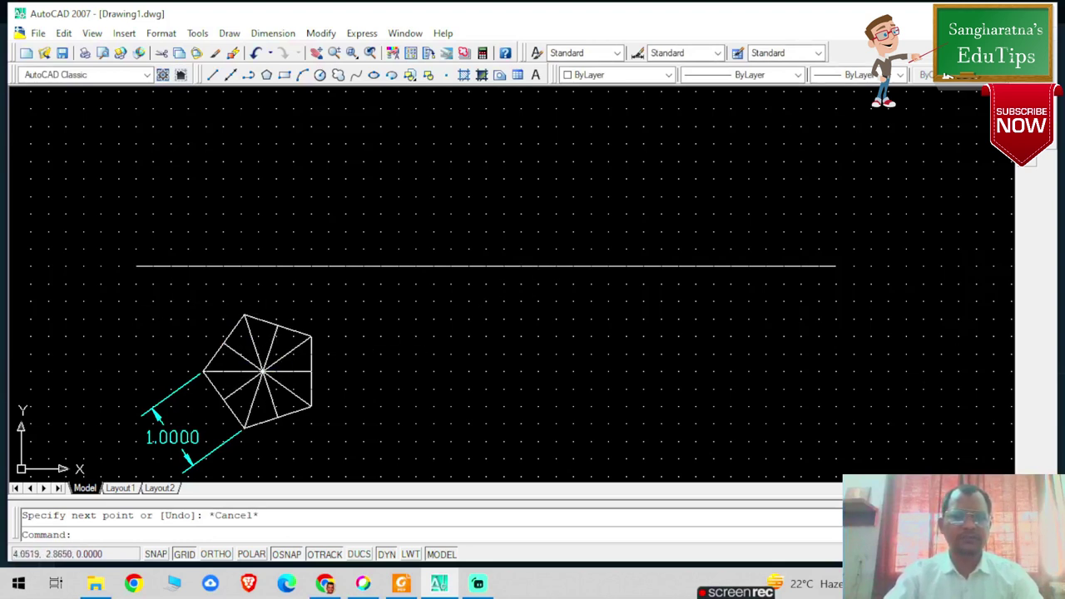
- Set the pentagon outline and its horizontal inner line to 0.30 mm lineweight, with lineweight display turned on
{"action": "left_click", "coordinate": [231, 326]}
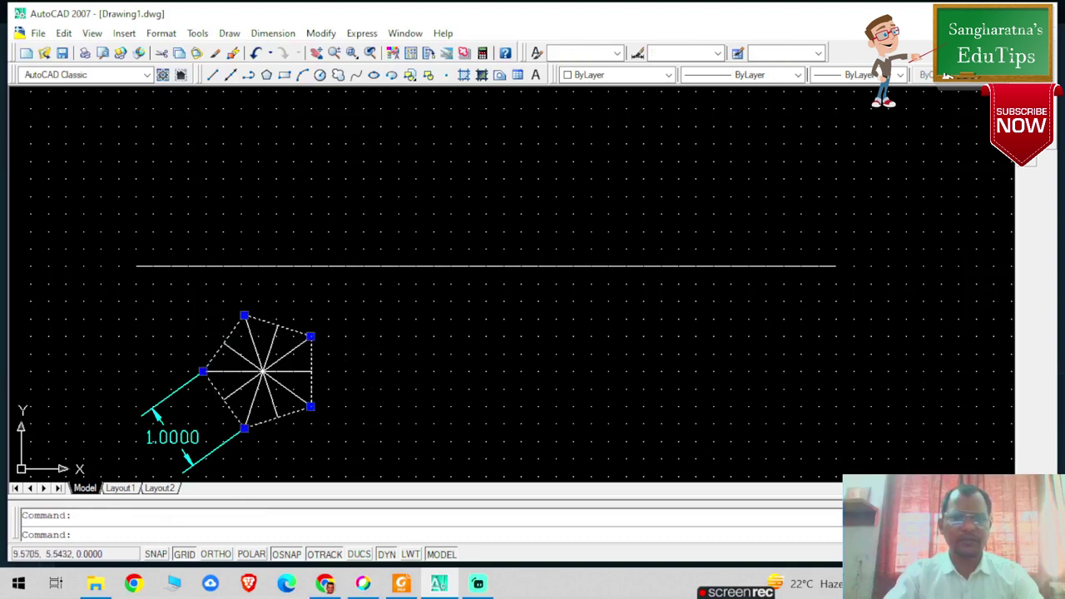
{"action": "left_click", "coordinate": [848, 76]}
{"action": "left_click", "coordinate": [861, 237]}
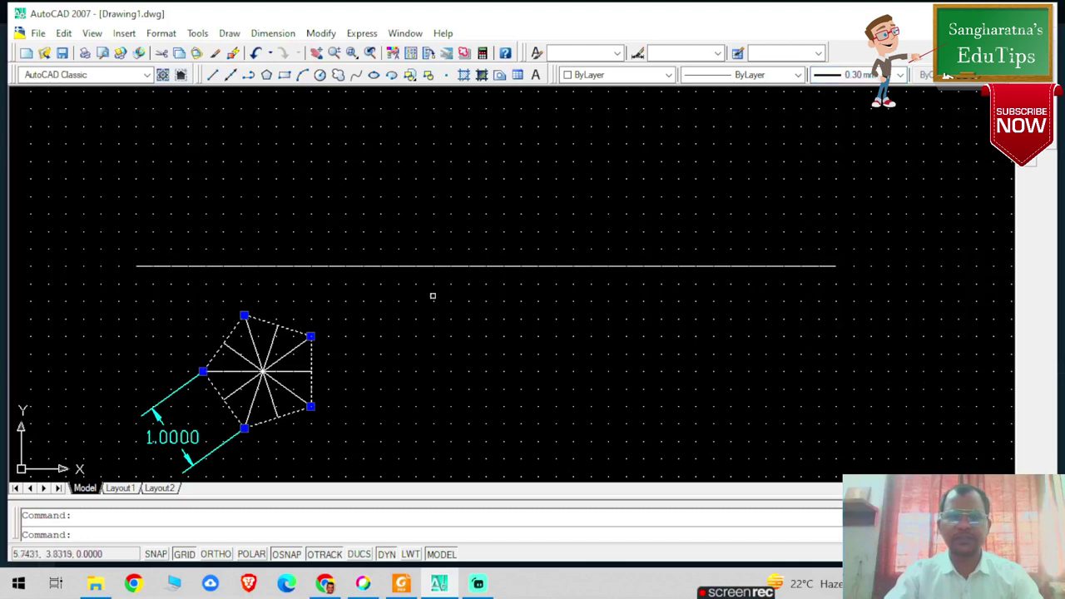
{"action": "left_click", "coordinate": [411, 555]}
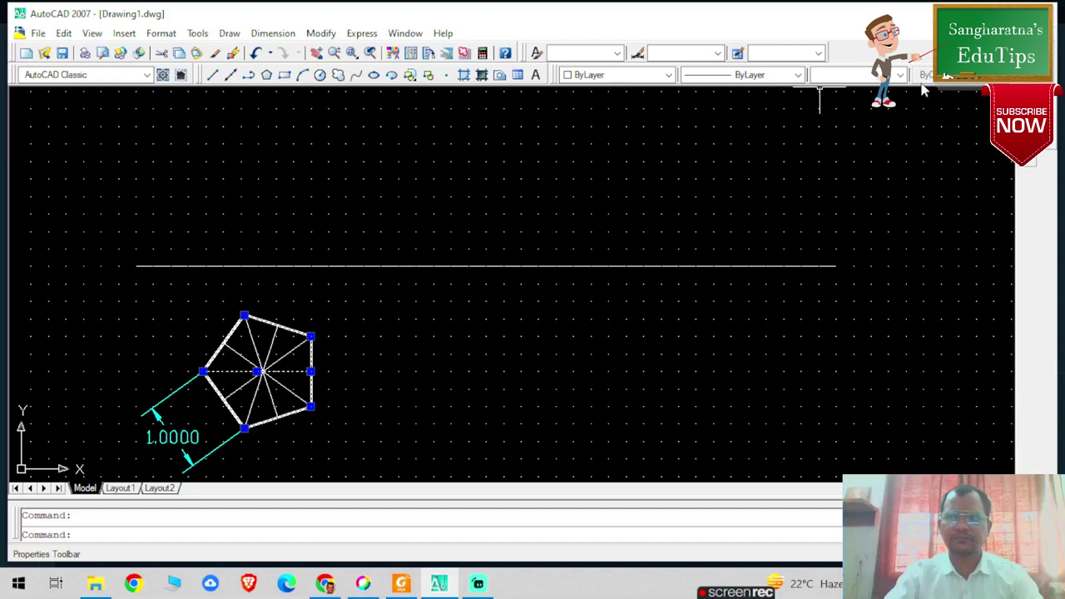
{"action": "left_click", "coordinate": [849, 75]}
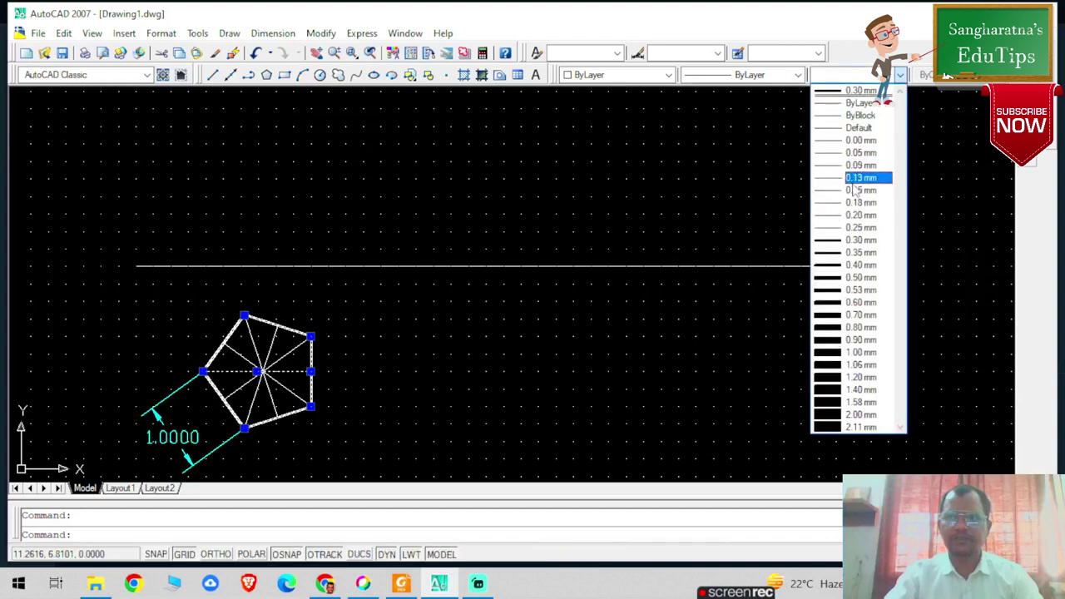
{"action": "left_click", "coordinate": [858, 241]}
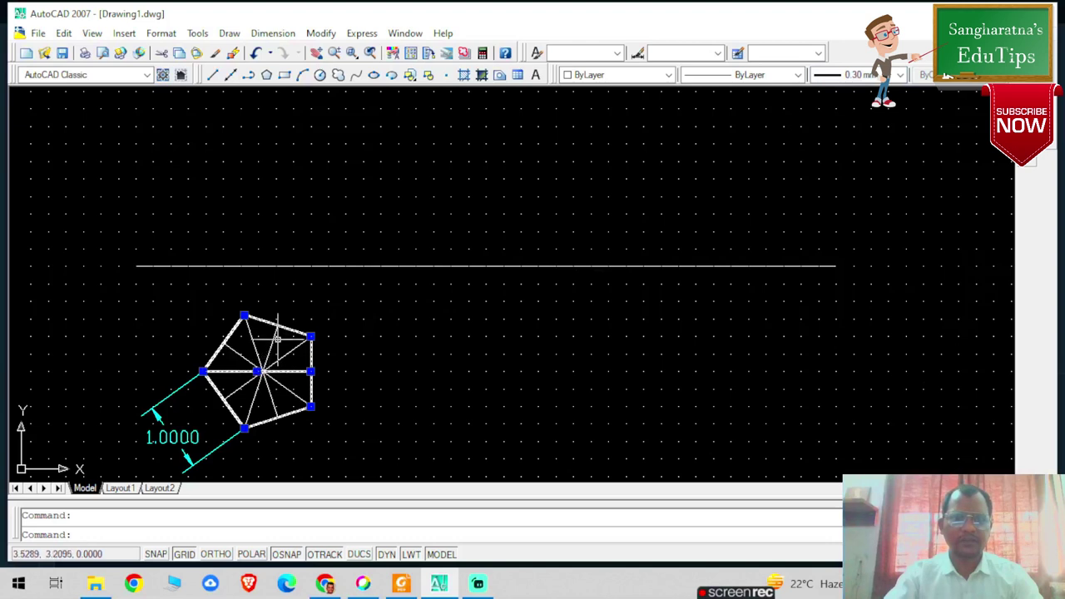
{"action": "left_click", "coordinate": [250, 340]}
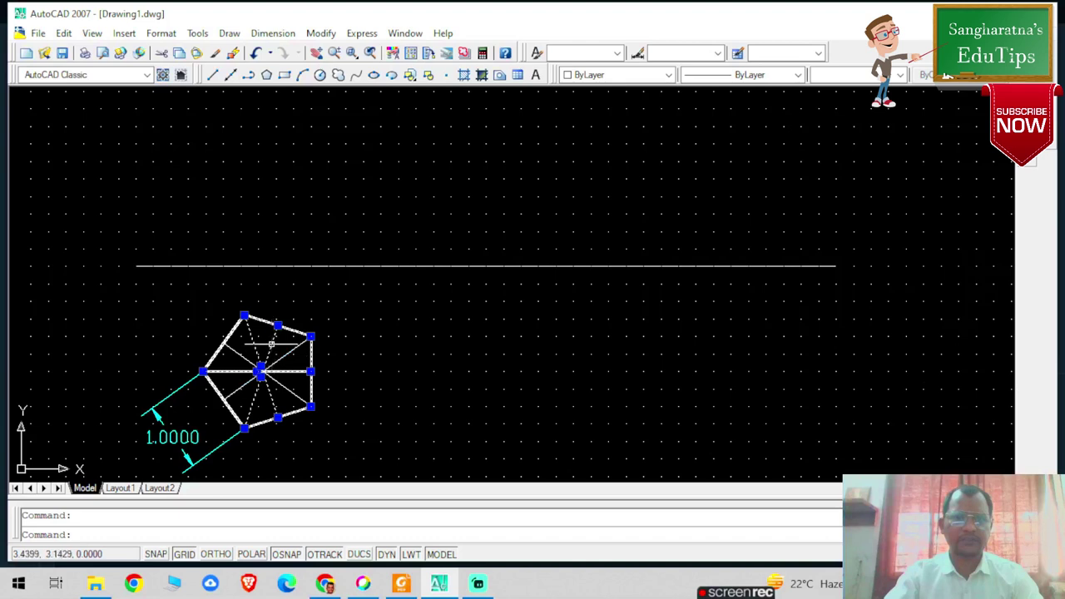
{"action": "left_click", "coordinate": [295, 346]}
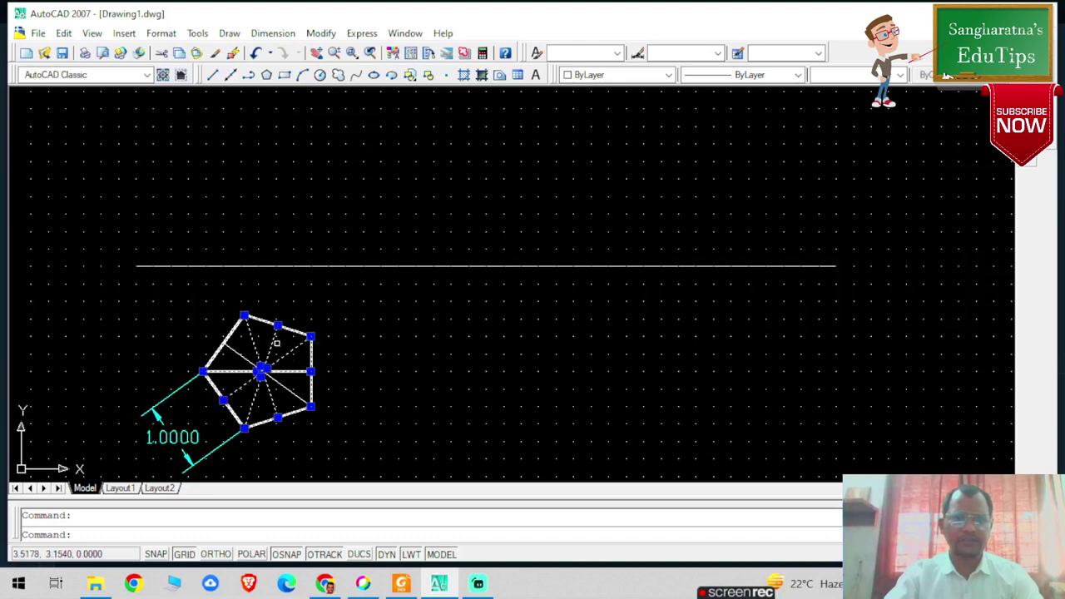
{"action": "left_click", "coordinate": [326, 308]}
{"action": "key", "text": "Escape"}
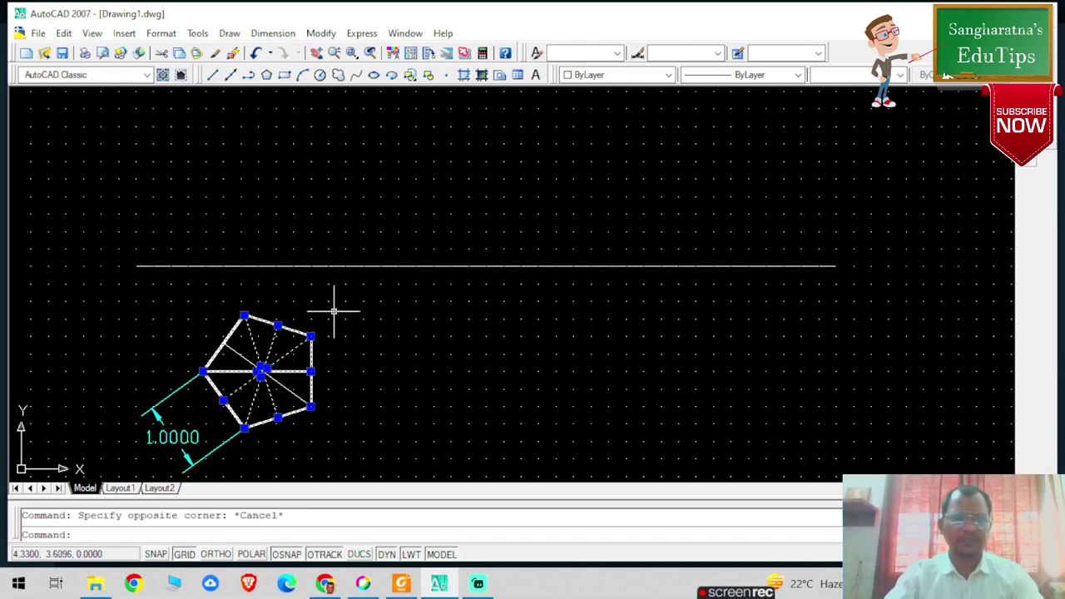
{"action": "key", "text": "Escape"}
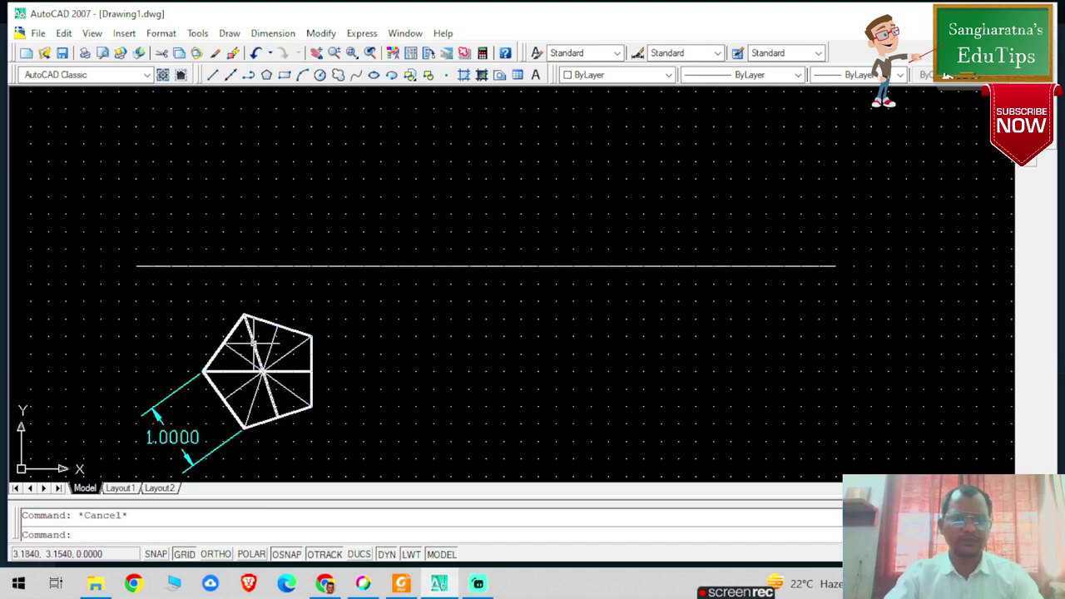
- Try a 0.30 mm lineweight on the inner lines from the pentagon's top and upper-right vertices, and undo the diagonals' lineweight changes
{"action": "left_click", "coordinate": [253, 342]}
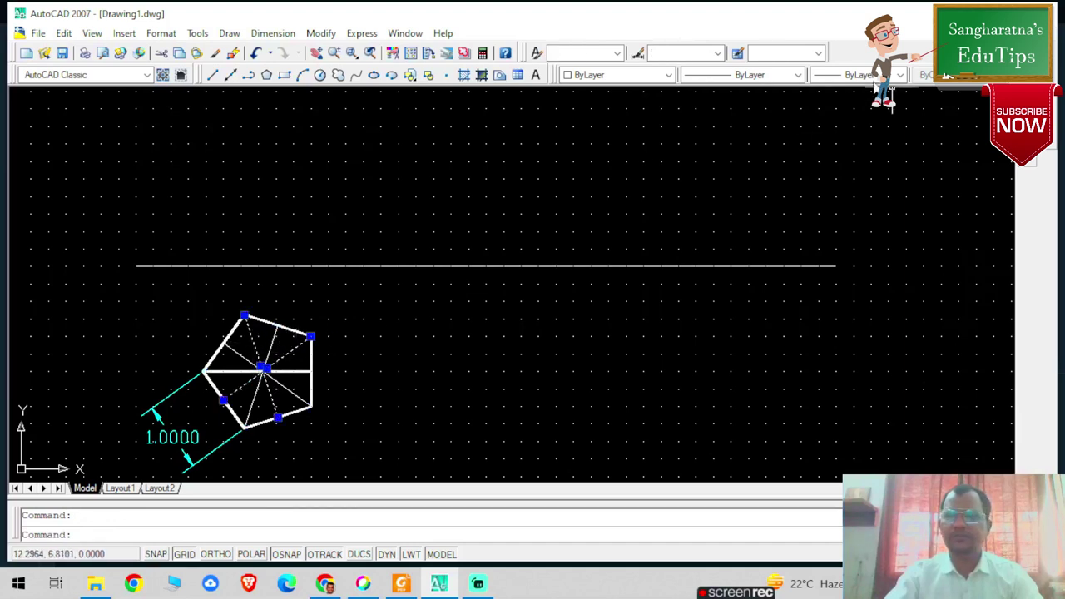
{"action": "left_click", "coordinate": [866, 75]}
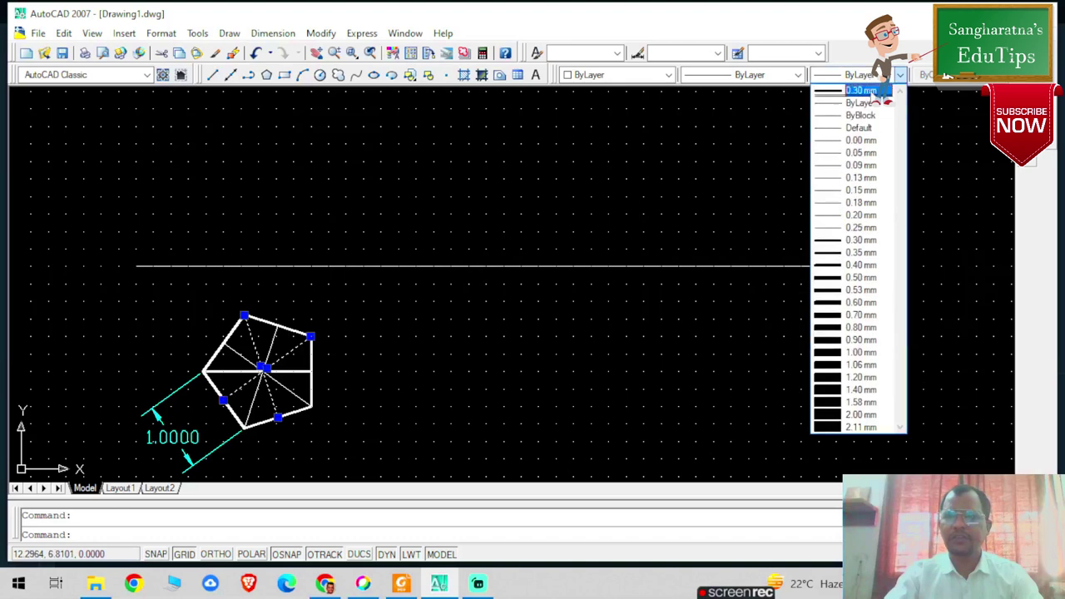
{"action": "left_click", "coordinate": [857, 241]}
{"action": "key", "text": "Escape"}
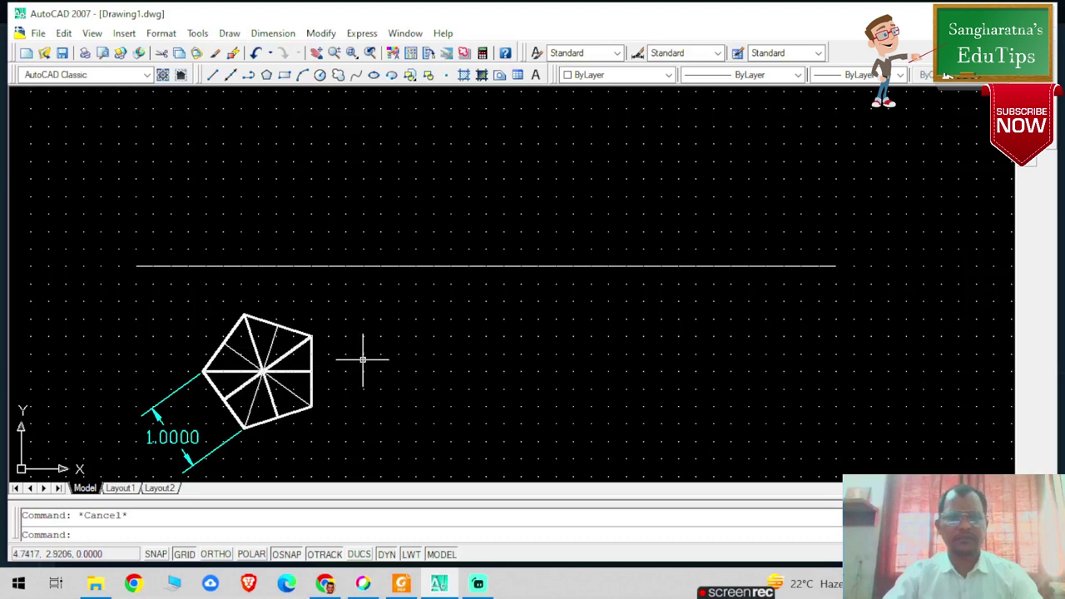
{"action": "key", "text": "ctrl+z"}
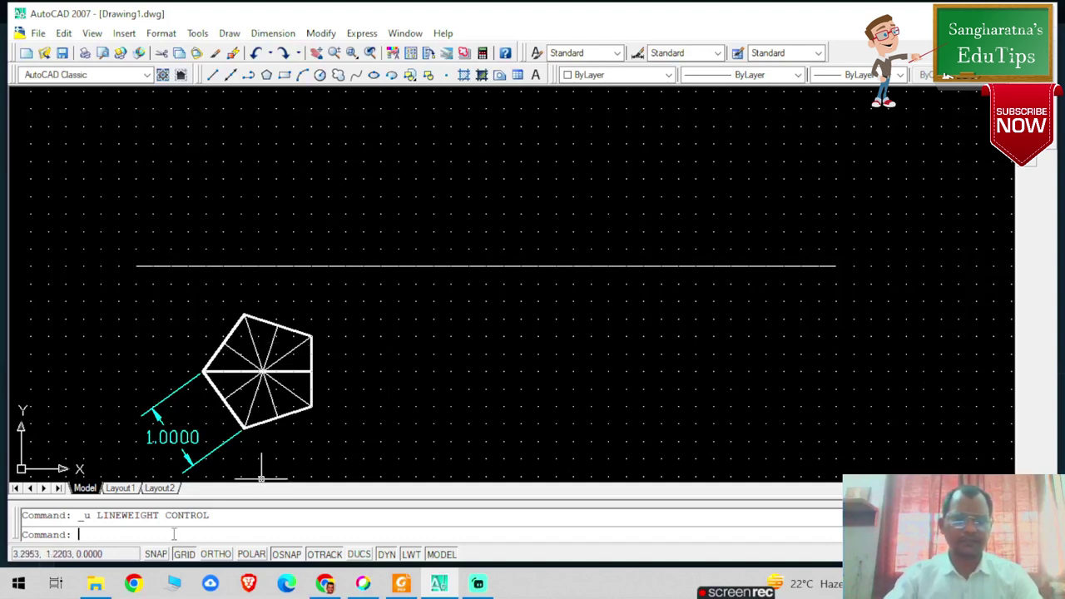
{"action": "key", "text": "Return"}
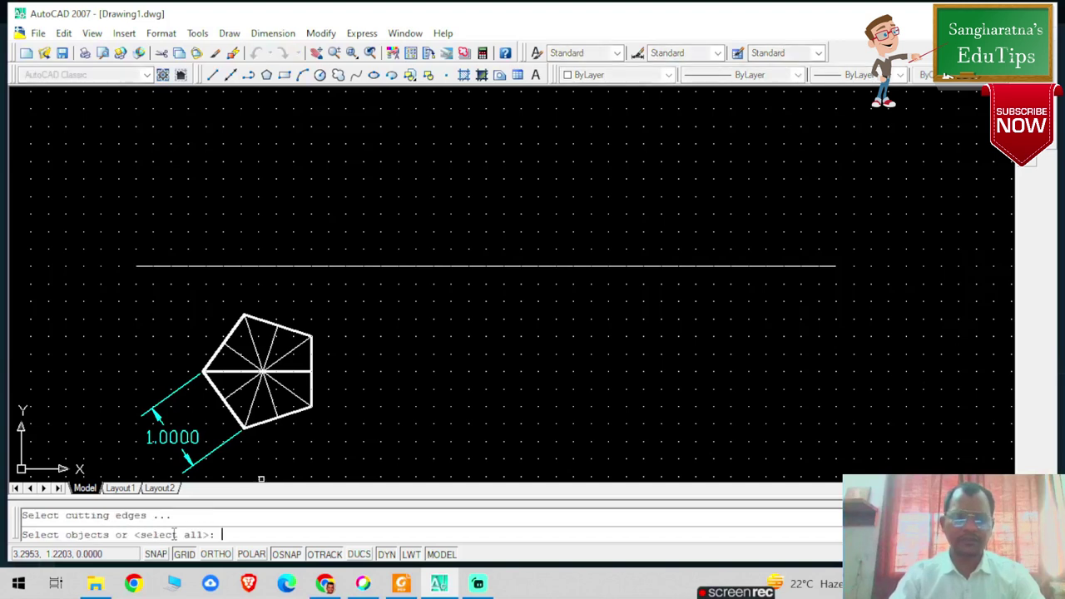
{"action": "left_click", "coordinate": [167, 281]}
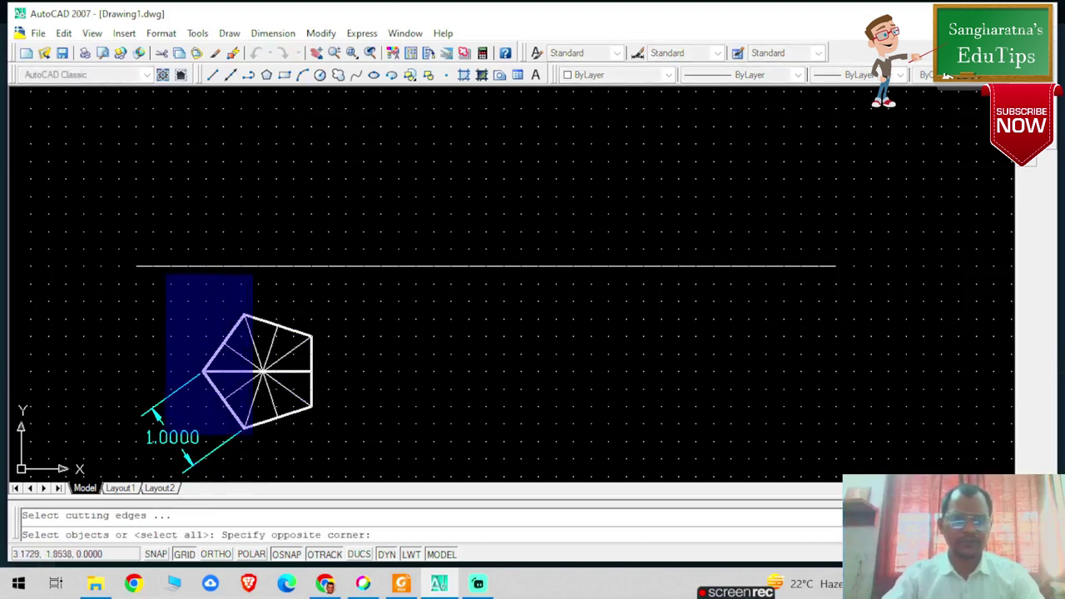
{"action": "left_click", "coordinate": [374, 456]}
{"action": "key", "text": "Return"}
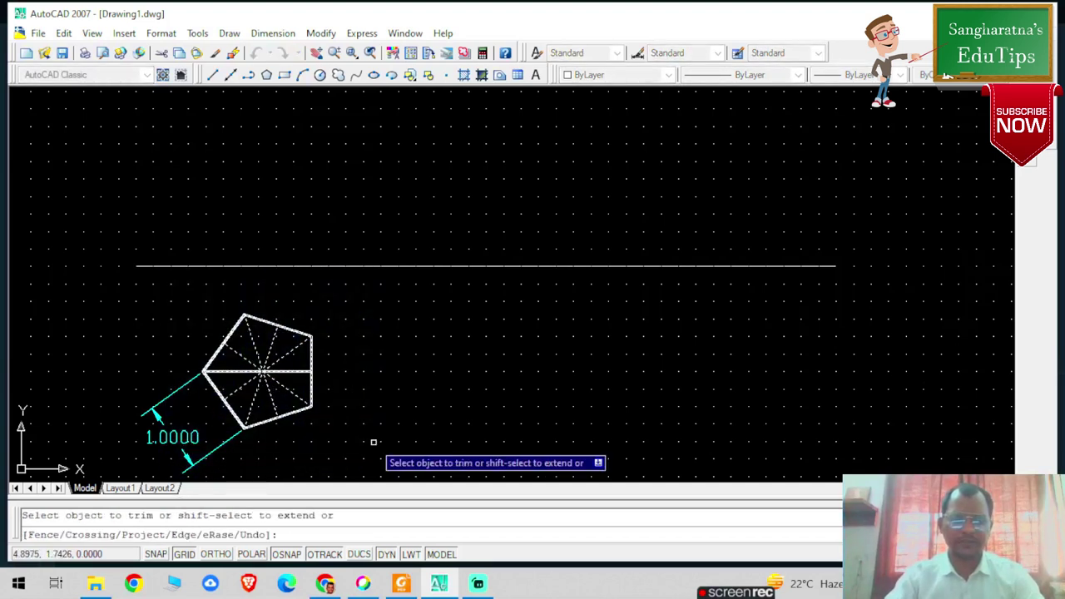
{"action": "key", "text": "Return"}
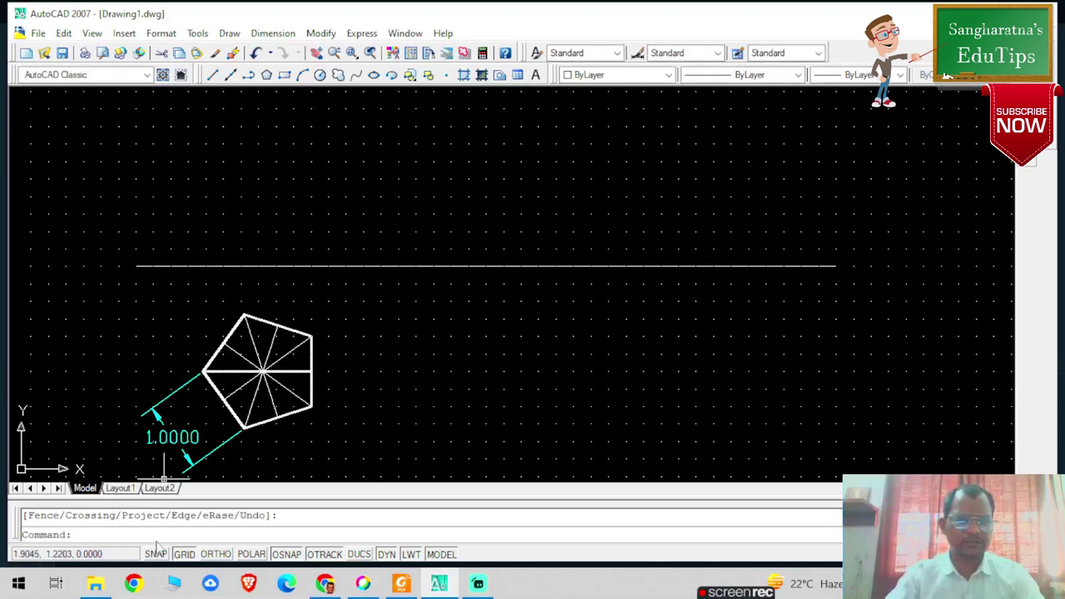
- Trim the inner lines between the pentagon's centre and its edge midpoints, keeping only the centre-to-vertex segments
{"action": "type", "text": "trim"}
{"action": "key", "text": "Return"}
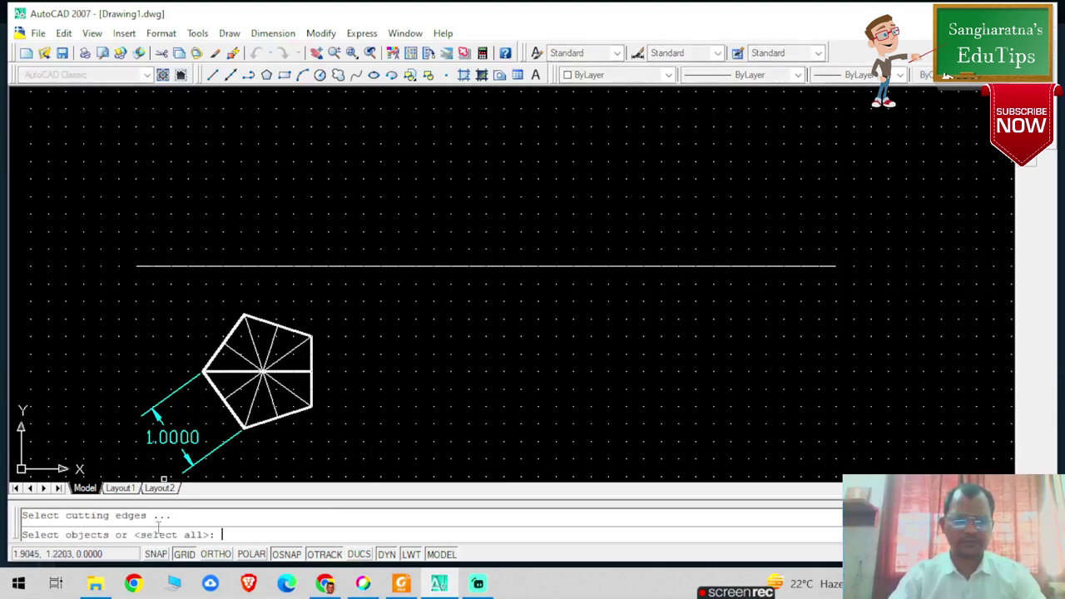
{"action": "left_click", "coordinate": [166, 286]}
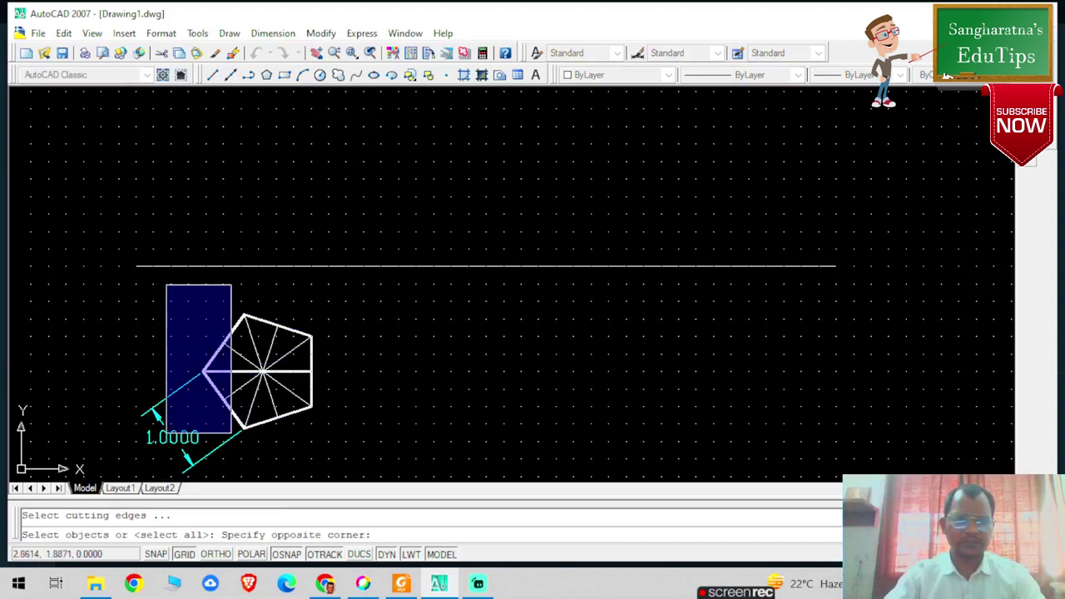
{"action": "left_click", "coordinate": [349, 442]}
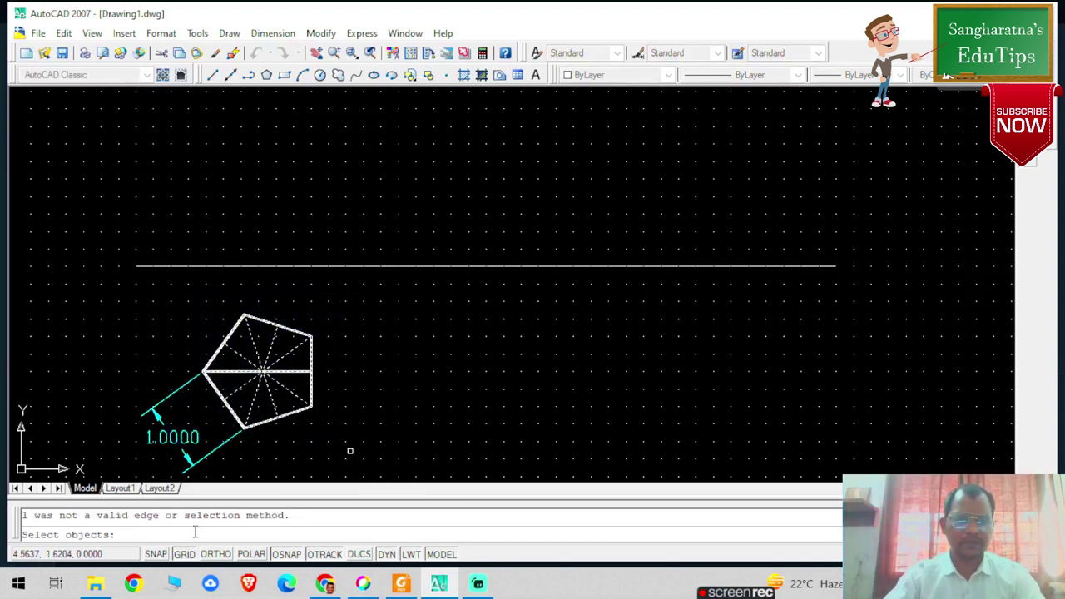
{"action": "key", "text": "Return"}
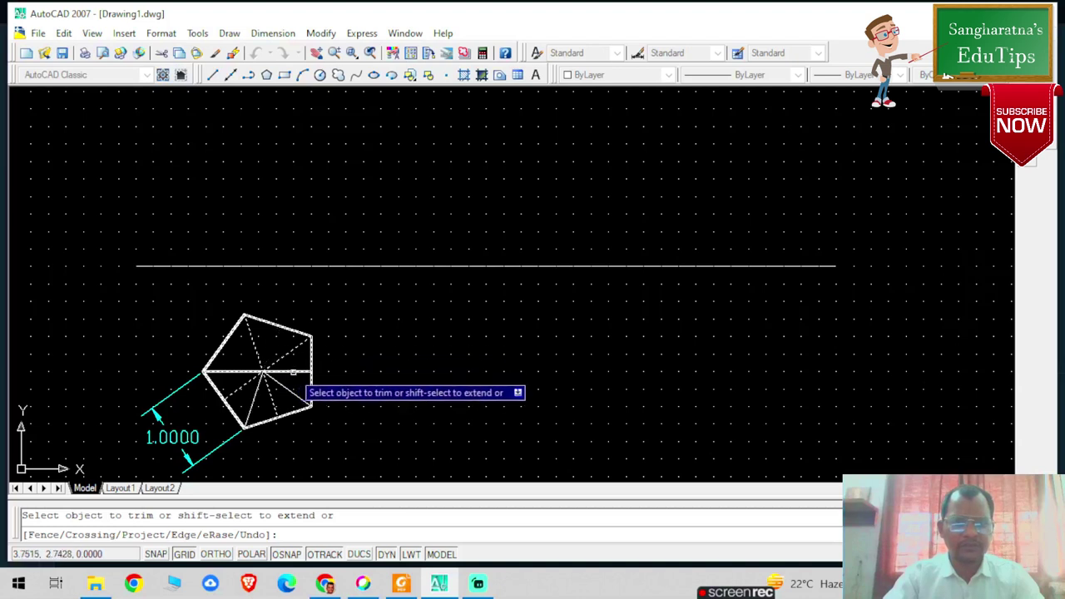
{"action": "left_click", "coordinate": [240, 388]}
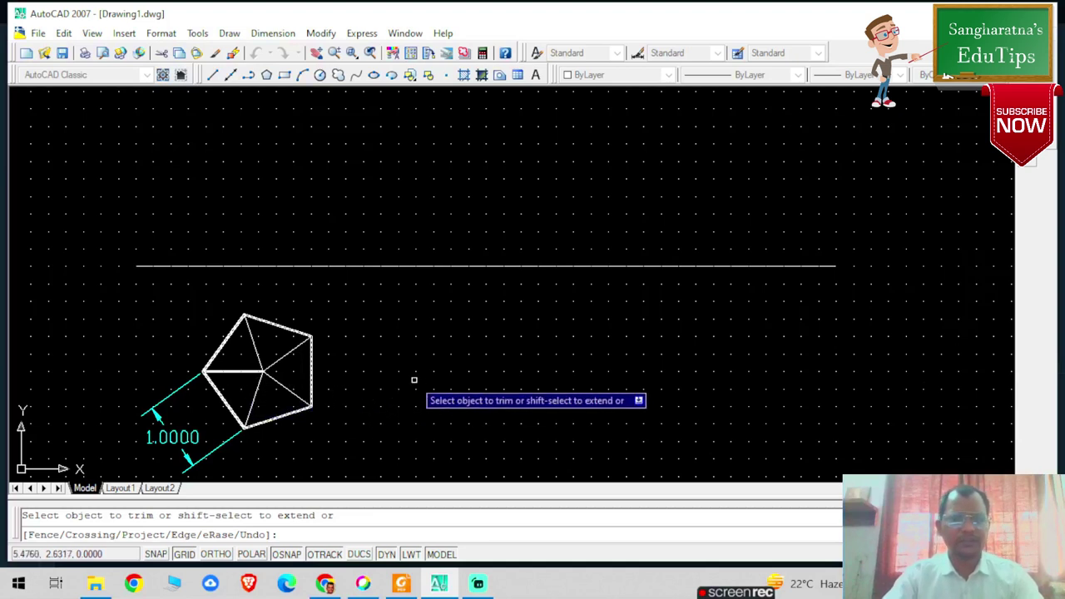
{"action": "key", "text": "Escape"}
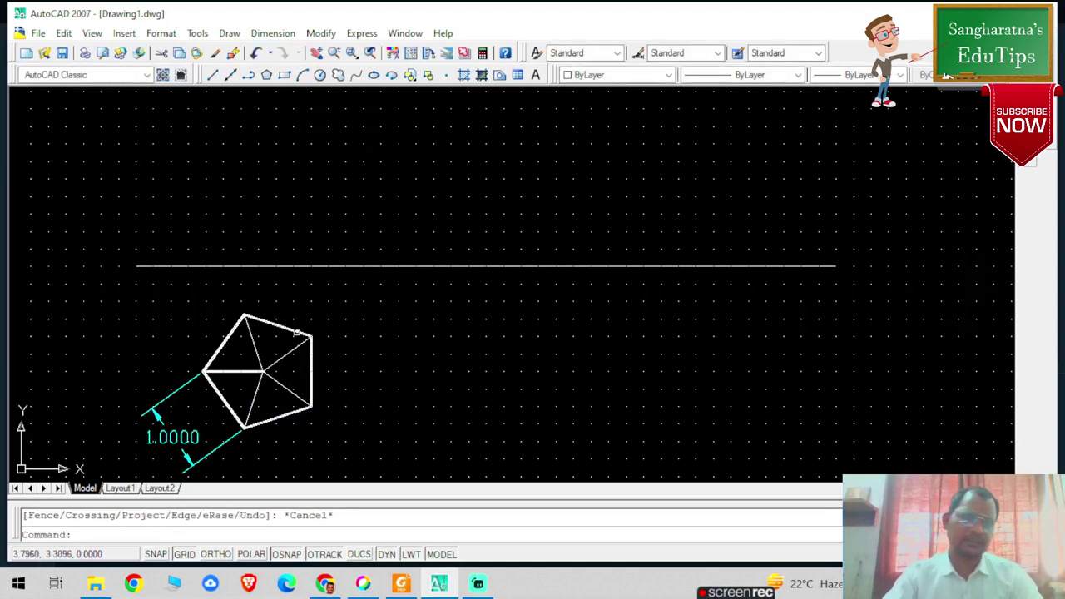
- Set the four sloping centre-to-vertex lines inside the pentagon to 0.30 mm lineweight
{"action": "scroll", "coordinate": [341, 331], "scroll_direction": "up", "scroll_amount": 1}
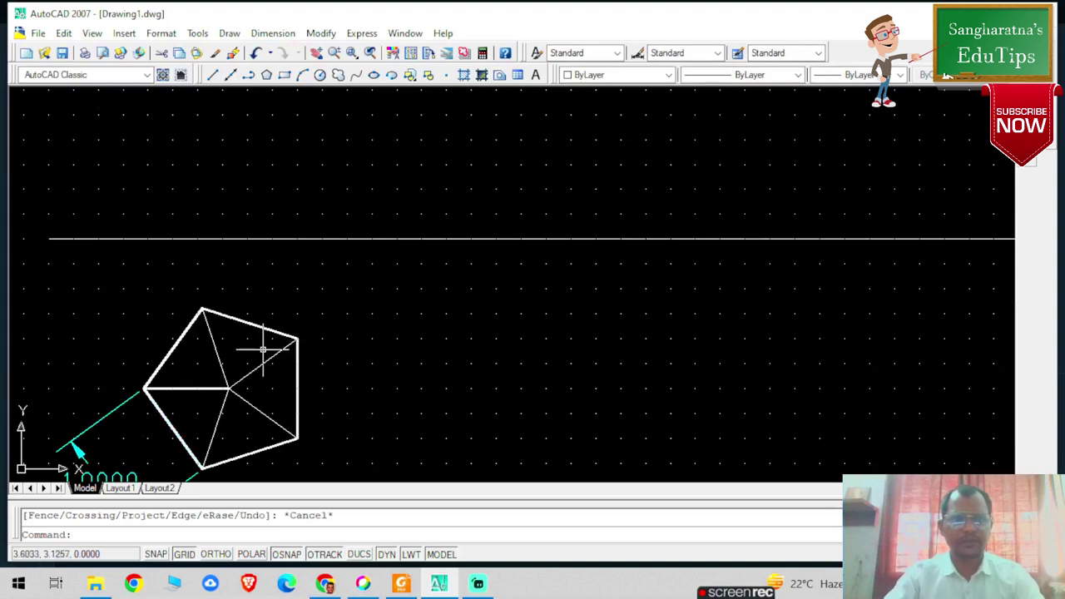
{"action": "left_click", "coordinate": [222, 364]}
{"action": "left_click", "coordinate": [271, 362]}
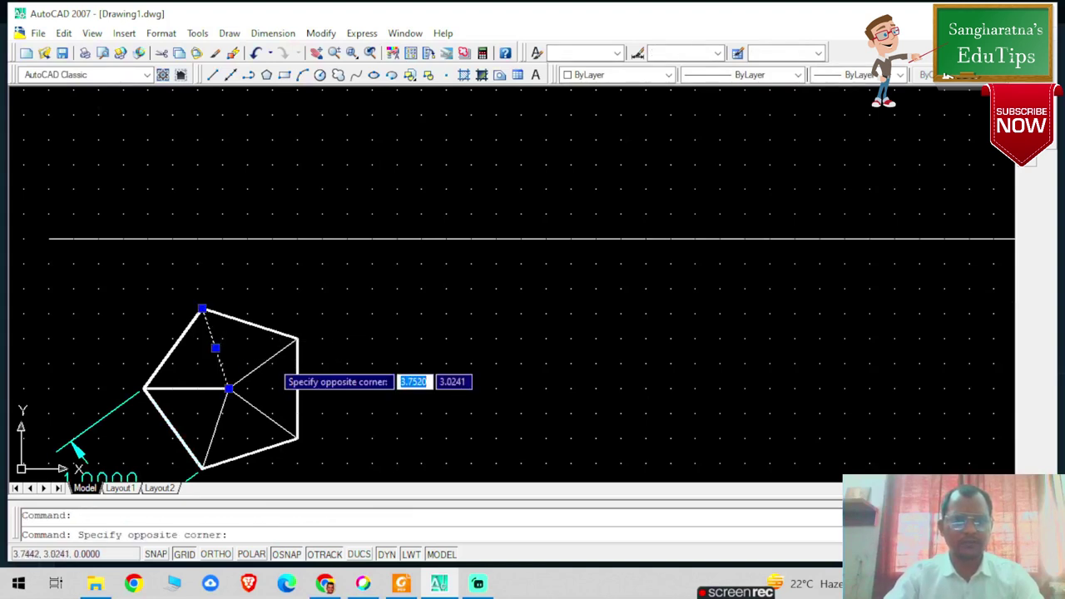
{"action": "left_click", "coordinate": [263, 357]}
{"action": "left_click", "coordinate": [250, 404]}
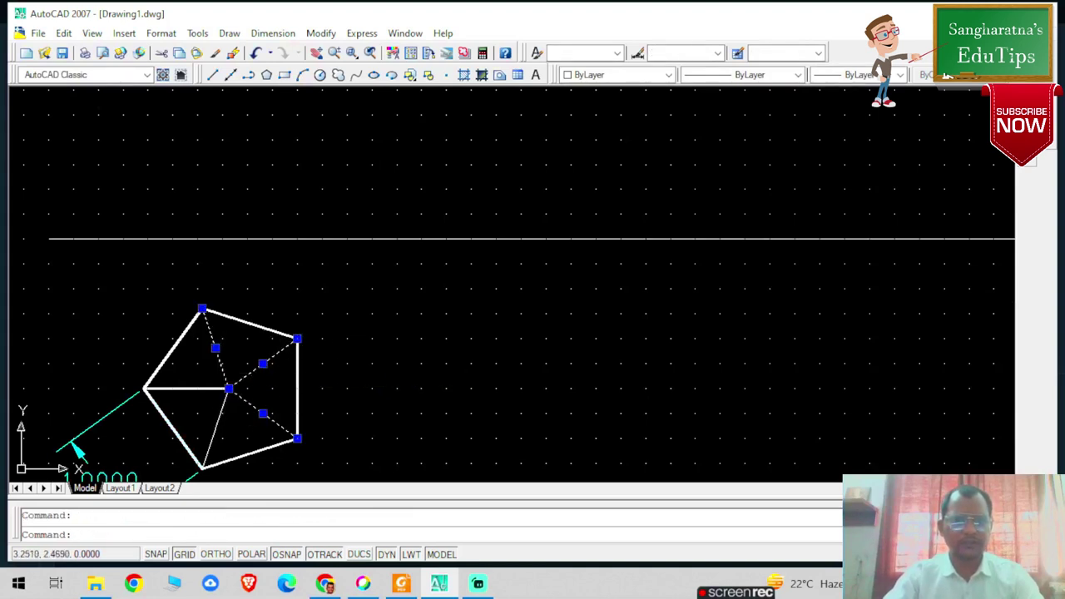
{"action": "left_click", "coordinate": [215, 424]}
{"action": "left_click", "coordinate": [870, 75]}
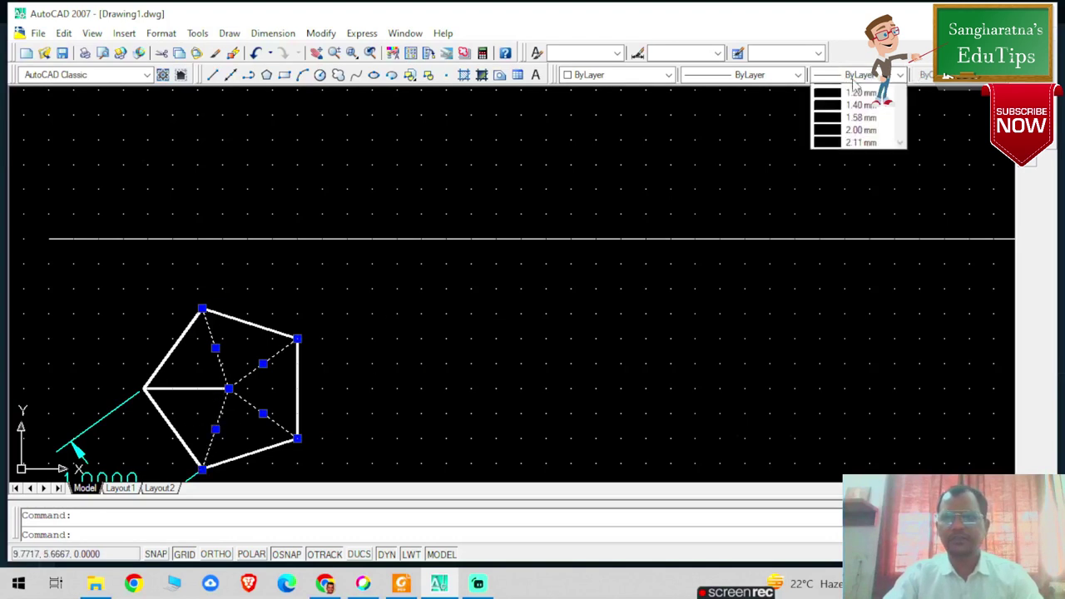
{"action": "left_click", "coordinate": [861, 240]}
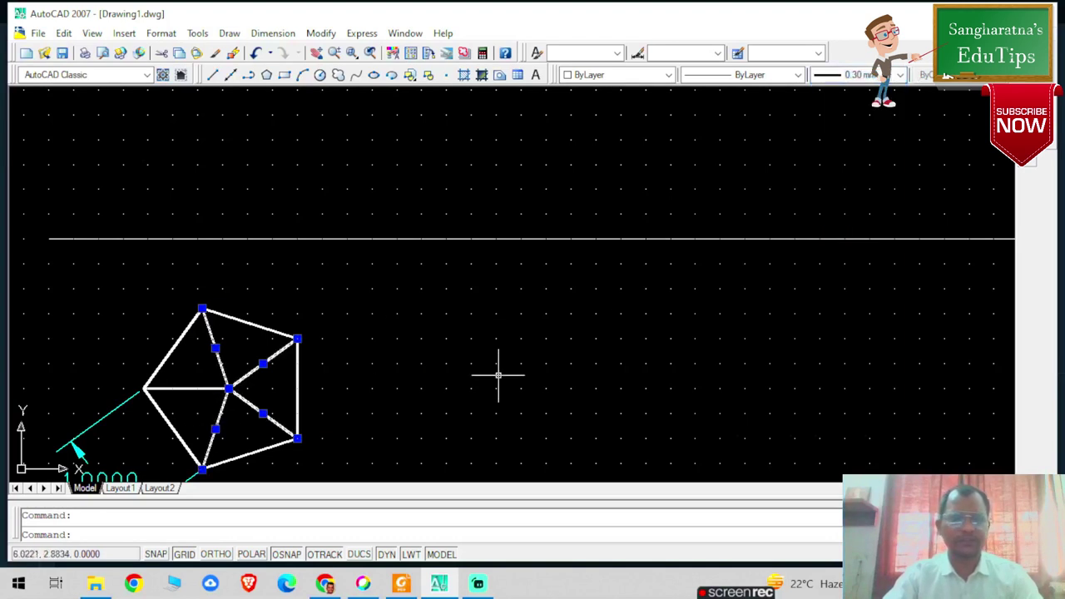
{"action": "key", "text": "Escape"}
- Draw a vertical projector from the pentagon's left vertex up to the horizontal reference line, with Ortho on
{"action": "scroll", "coordinate": [384, 332], "scroll_direction": "down", "scroll_amount": 1}
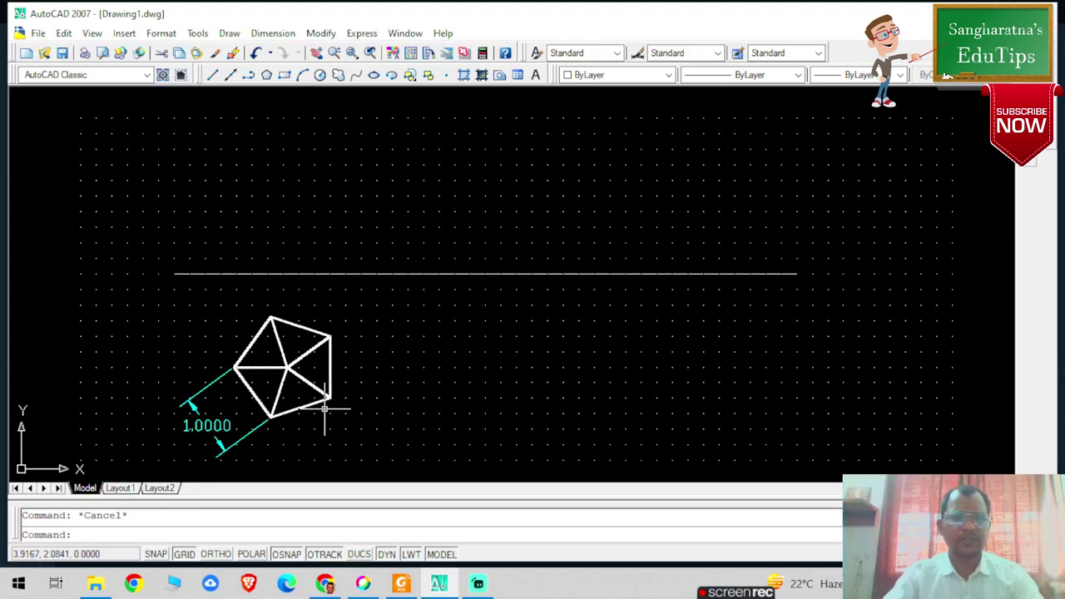
{"action": "scroll", "coordinate": [261, 366], "scroll_direction": "up", "scroll_amount": 3}
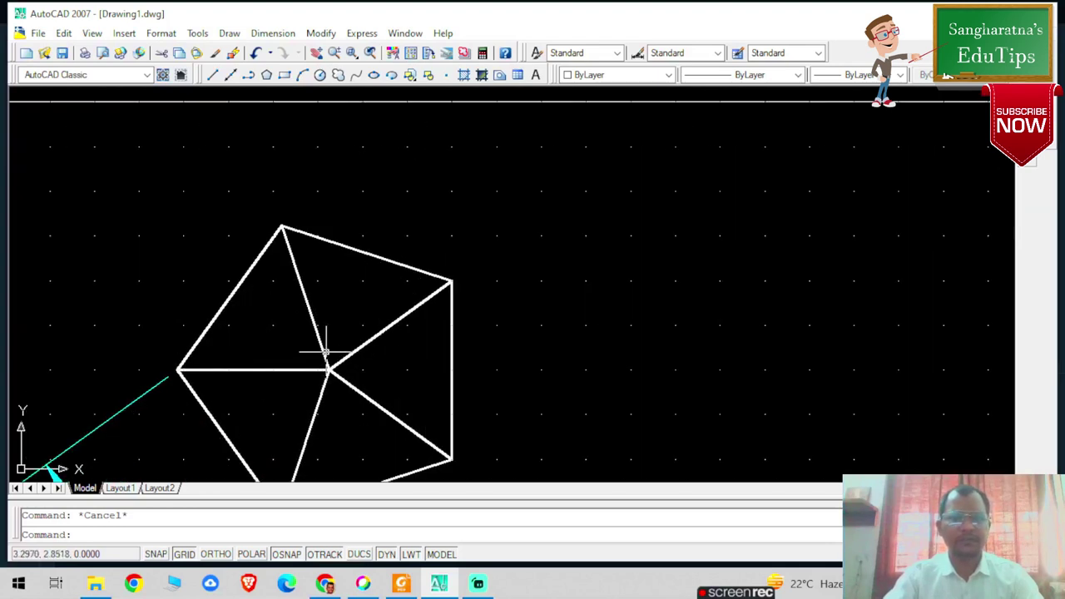
{"action": "scroll", "coordinate": [457, 354], "scroll_direction": "down", "scroll_amount": 2}
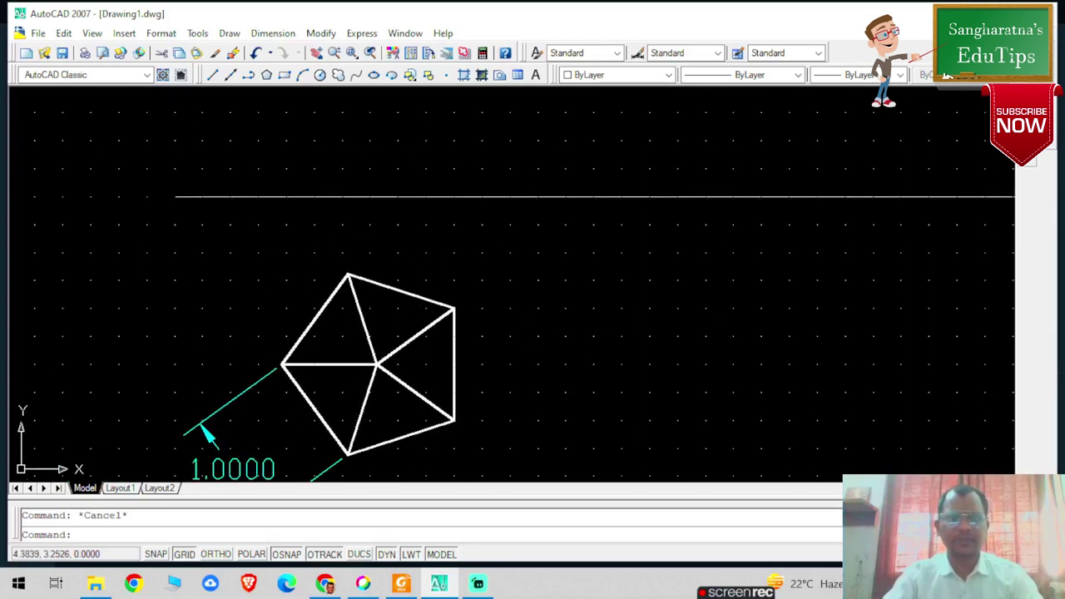
{"action": "left_click", "coordinate": [212, 75]}
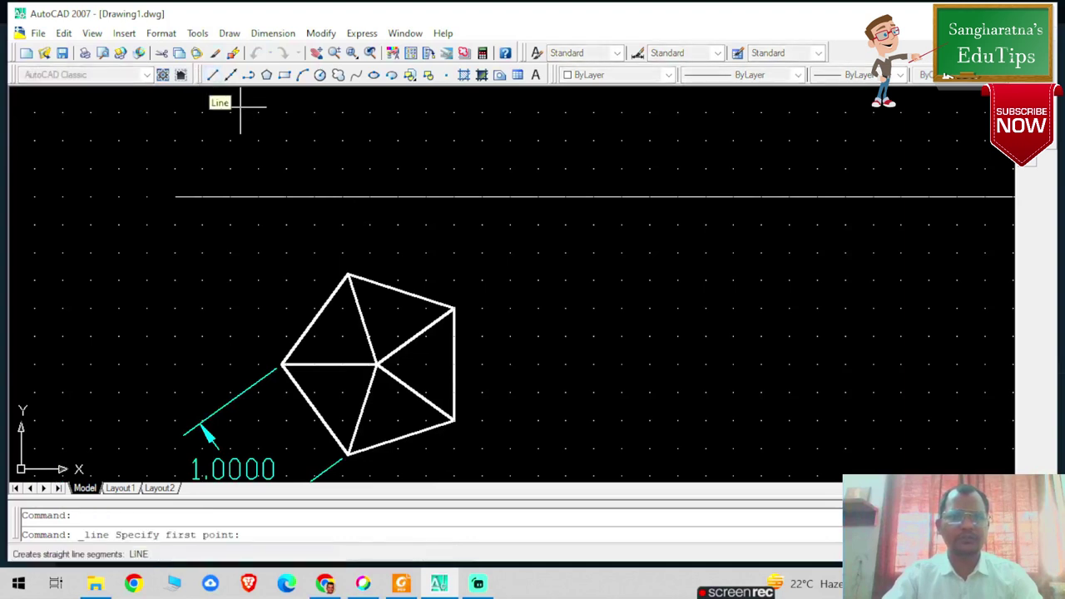
{"action": "left_click", "coordinate": [217, 554]}
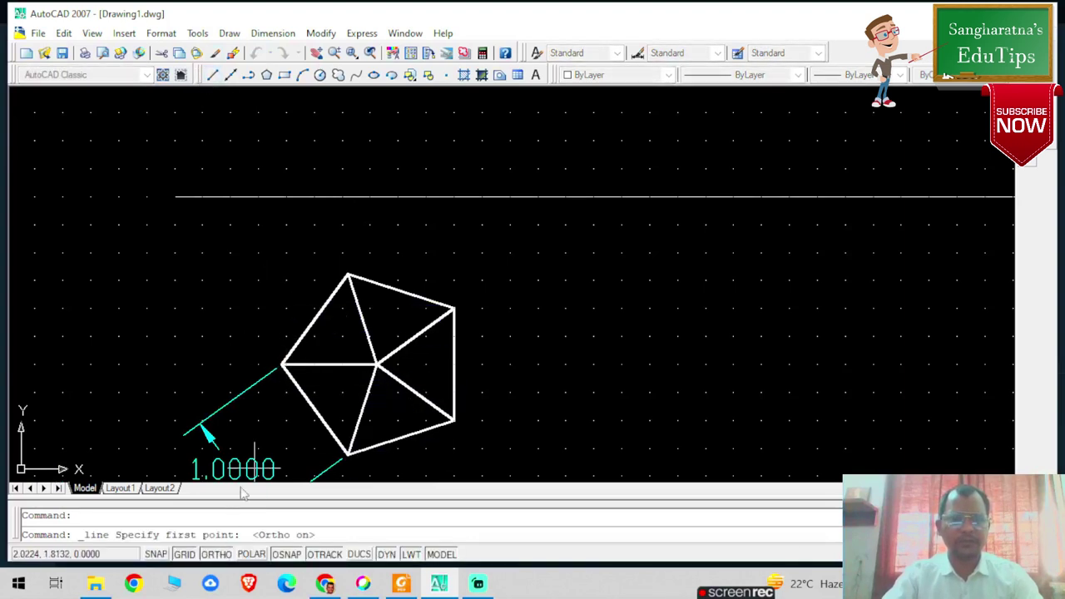
{"action": "left_click", "coordinate": [283, 364]}
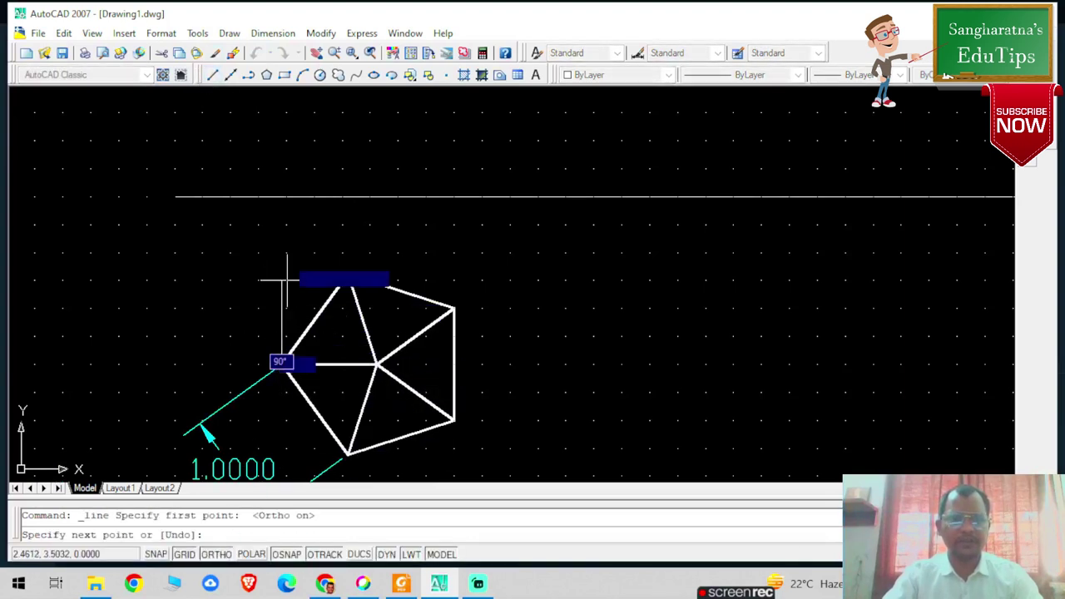
{"action": "left_click", "coordinate": [283, 198]}
{"action": "key", "text": "Escape"}
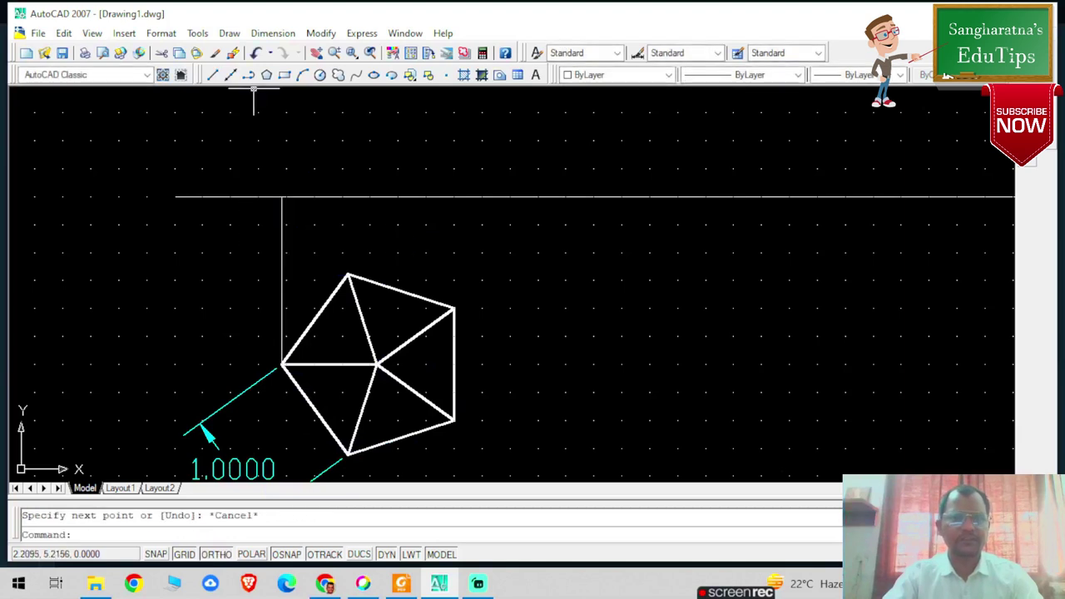
{"action": "left_click", "coordinate": [213, 74]}
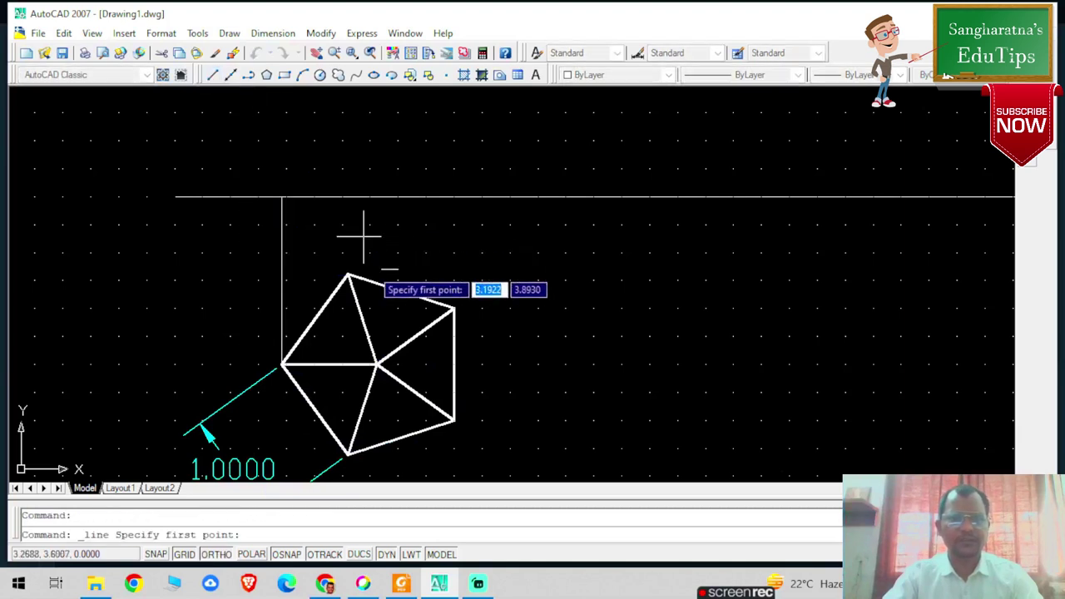
{"action": "left_click", "coordinate": [347, 454]}
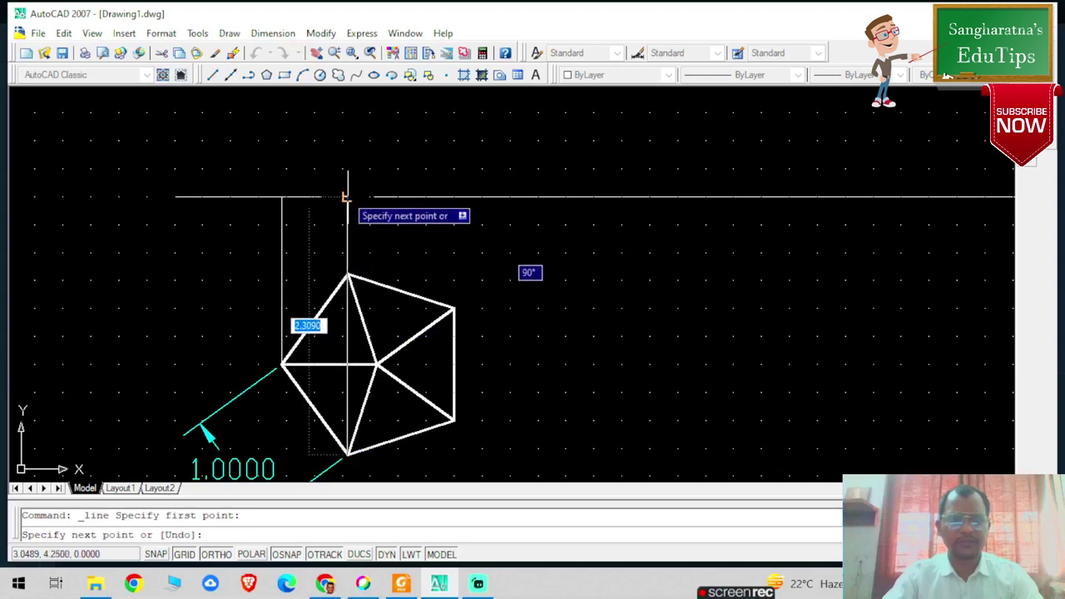
{"action": "key", "text": "Escape"}
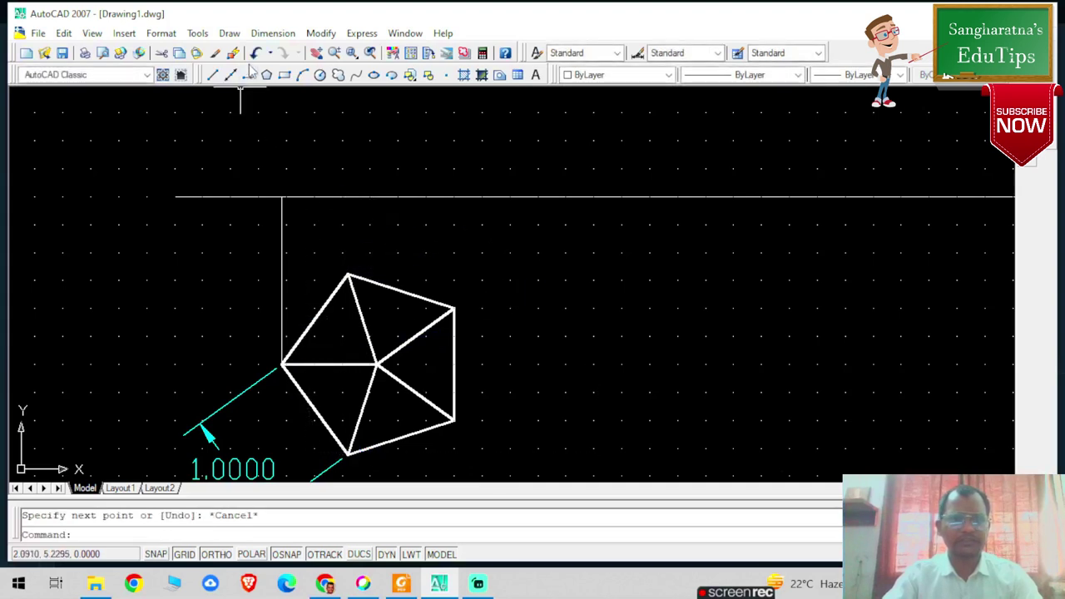
- Draw vertical projectors from the pentagon's top and upper-right vertices up to the horizontal reference line
{"action": "left_click", "coordinate": [213, 75]}
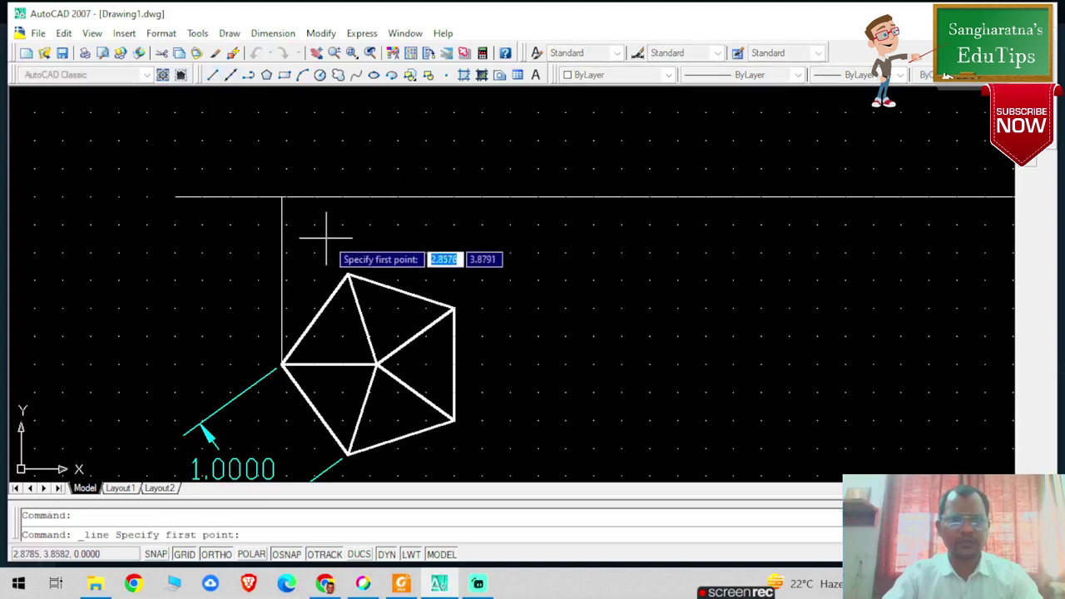
{"action": "left_click", "coordinate": [348, 275]}
{"action": "left_click", "coordinate": [350, 199]}
{"action": "key", "text": "Escape"}
{"action": "left_click", "coordinate": [213, 75]}
{"action": "left_click", "coordinate": [454, 308]}
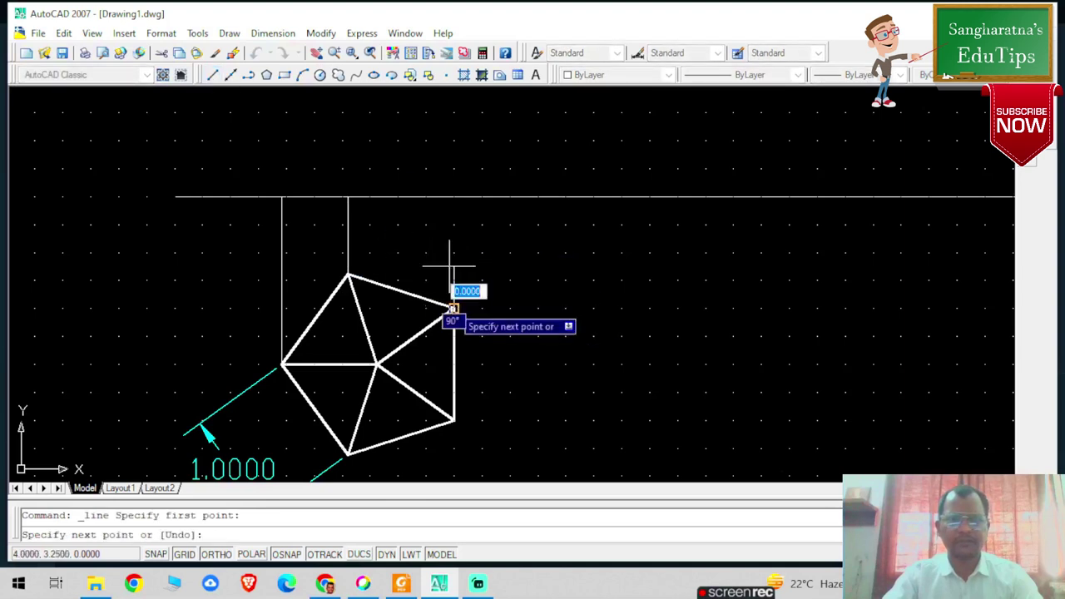
{"action": "left_click", "coordinate": [454, 197]}
{"action": "key", "text": "Escape"}
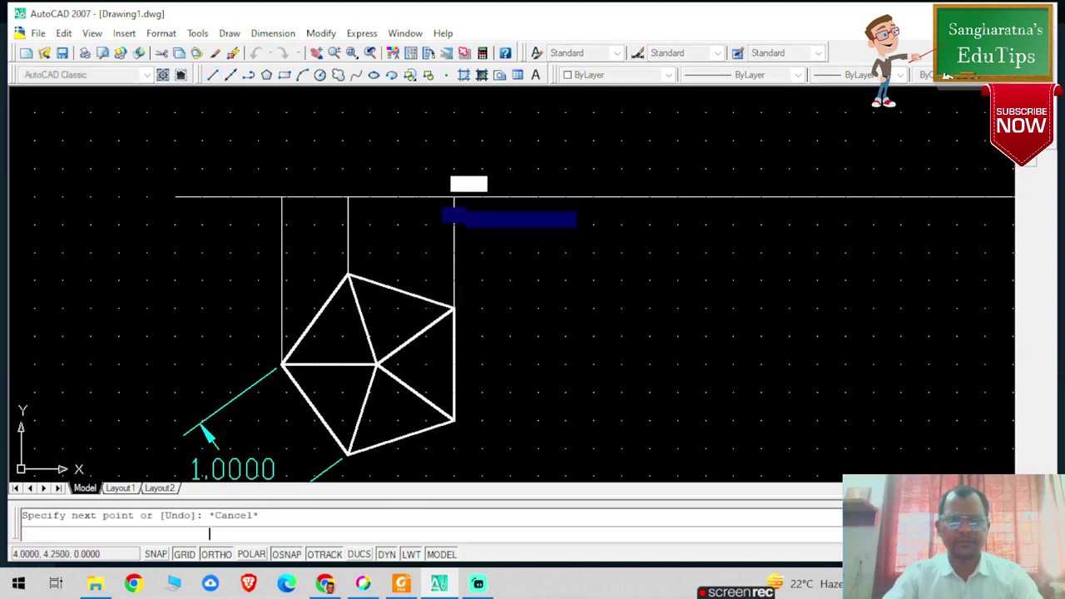
- Draw a vertical projector from the pentagon's centre up to the horizontal reference line
{"action": "left_click", "coordinate": [213, 75]}
{"action": "left_click", "coordinate": [377, 364]}
{"action": "left_click", "coordinate": [377, 197]}
{"action": "key", "text": "Escape"}
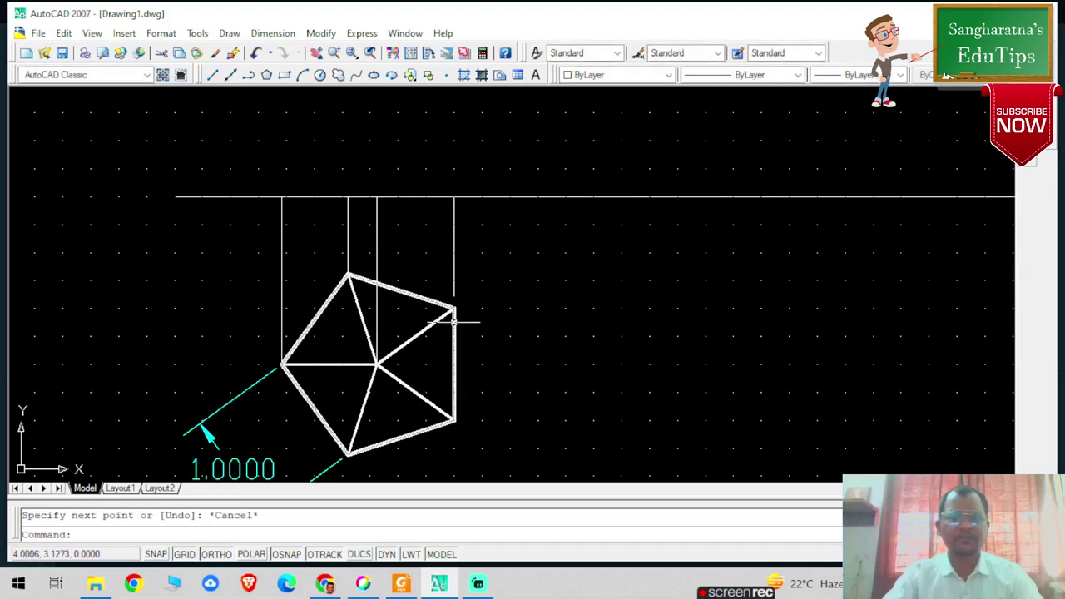
- Draw a 1.5-unit vertical axis line upward from the centre projector's end on the reference line, turning Snap on only for this line
{"action": "scroll", "coordinate": [469, 241], "scroll_direction": "down", "scroll_amount": 1}
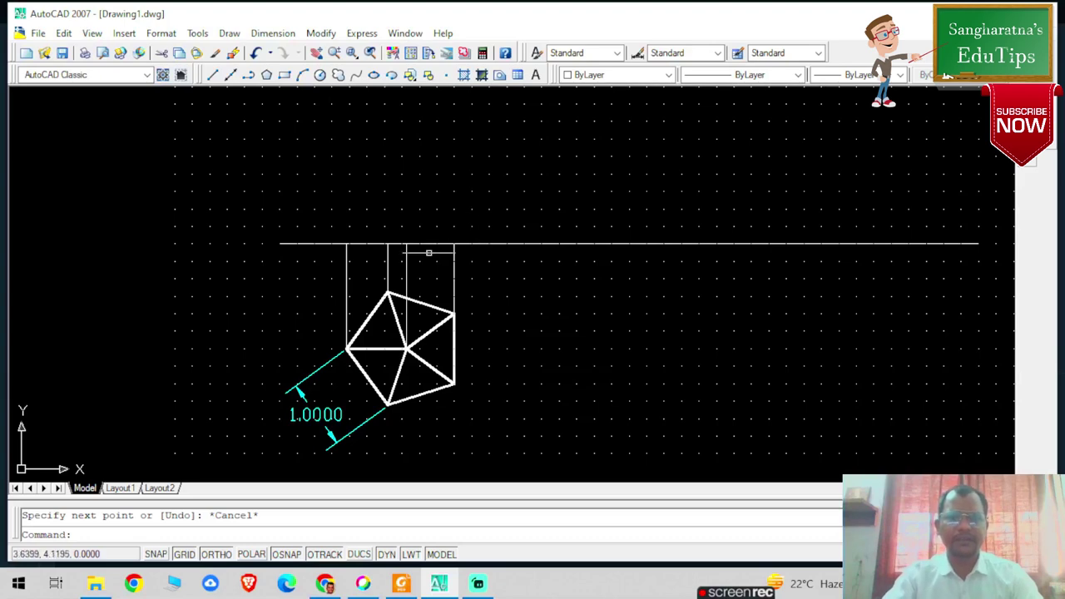
{"action": "scroll", "coordinate": [571, 162], "scroll_direction": "down", "scroll_amount": 5}
{"action": "scroll", "coordinate": [618, 134], "scroll_direction": "up", "scroll_amount": 3}
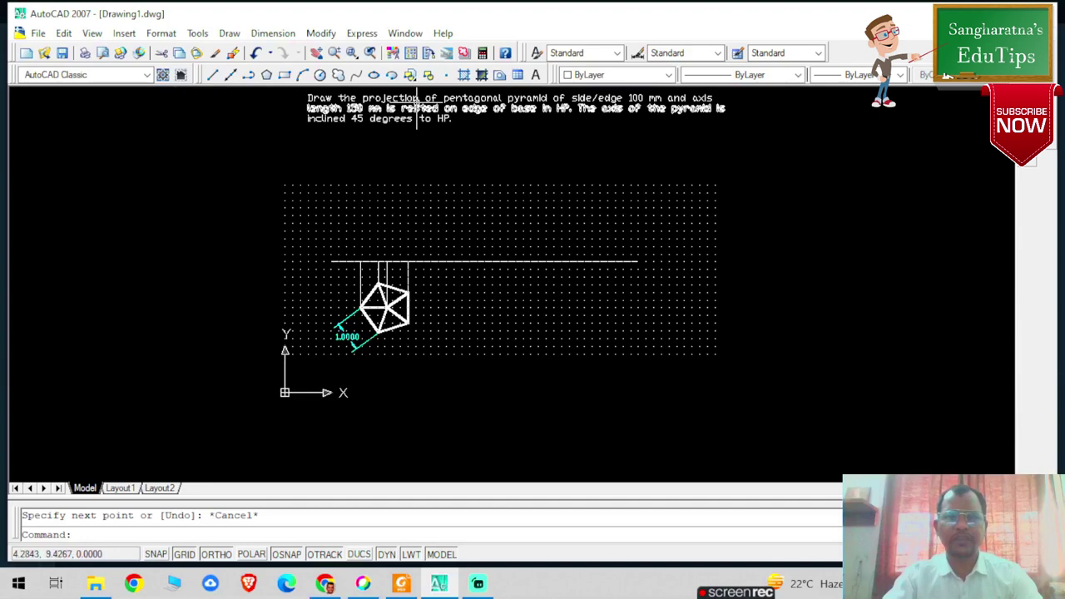
{"action": "scroll", "coordinate": [375, 288], "scroll_direction": "up", "scroll_amount": 5}
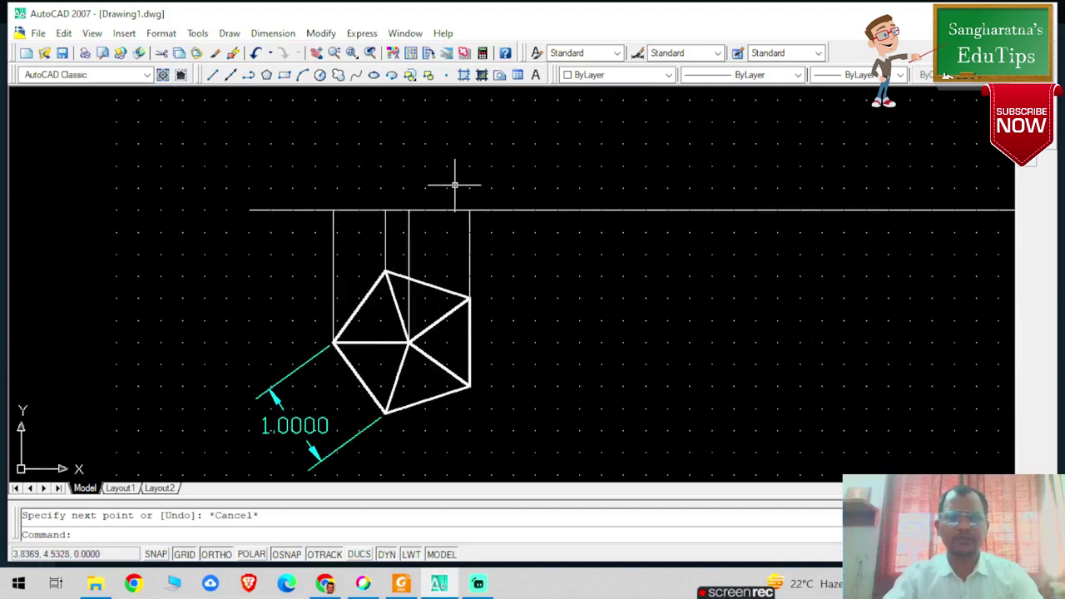
{"action": "scroll", "coordinate": [455, 185], "scroll_direction": "down", "scroll_amount": 3}
{"action": "scroll", "coordinate": [466, 166], "scroll_direction": "up", "scroll_amount": 3}
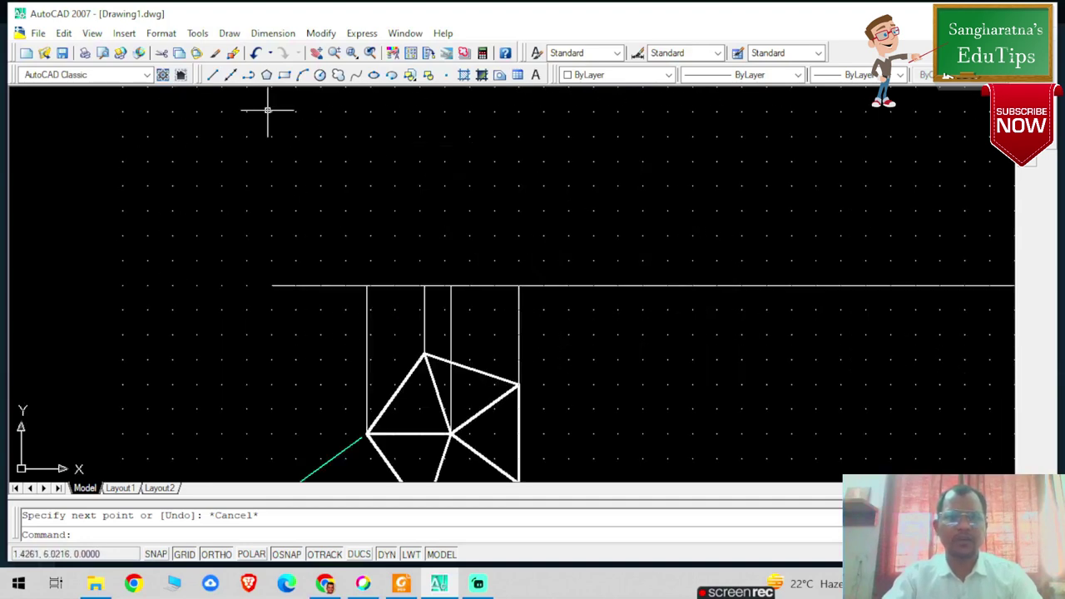
{"action": "left_click", "coordinate": [213, 75]}
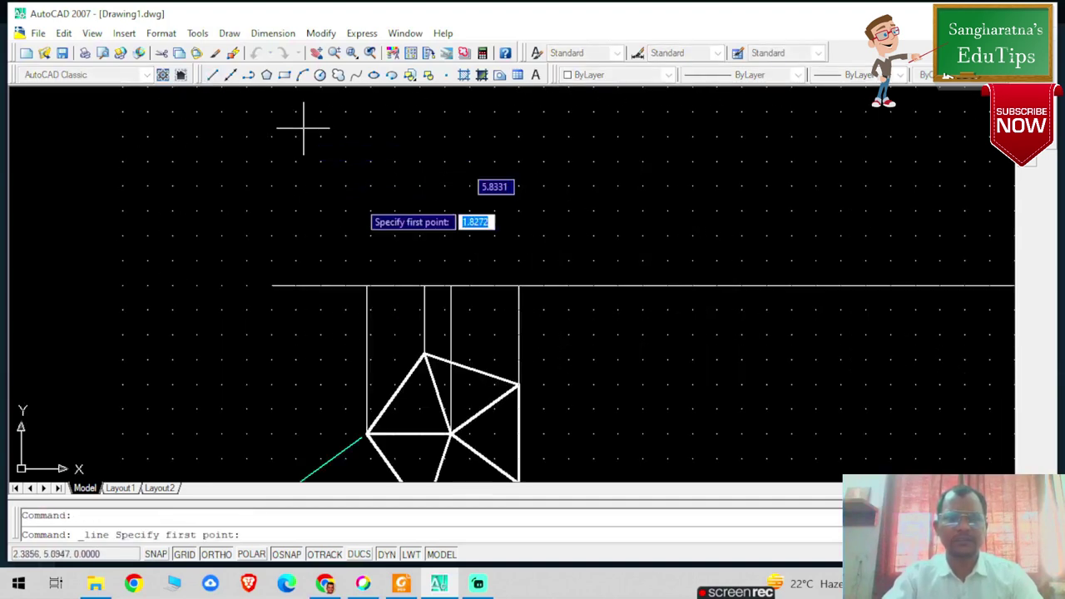
{"action": "left_click", "coordinate": [450, 286]}
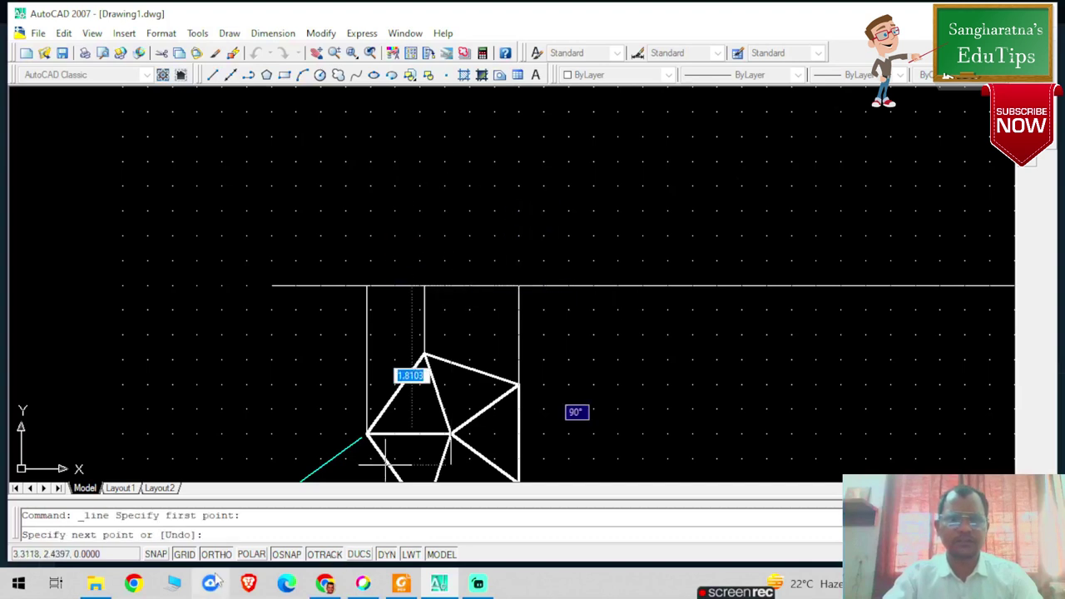
{"action": "key", "text": "F9"}
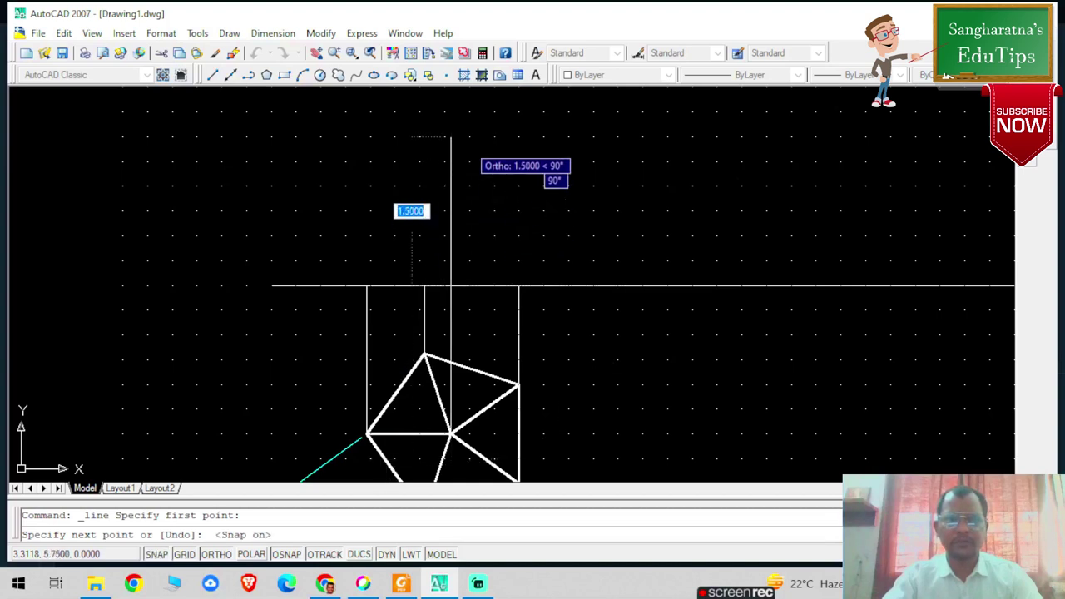
{"action": "left_click", "coordinate": [471, 137]}
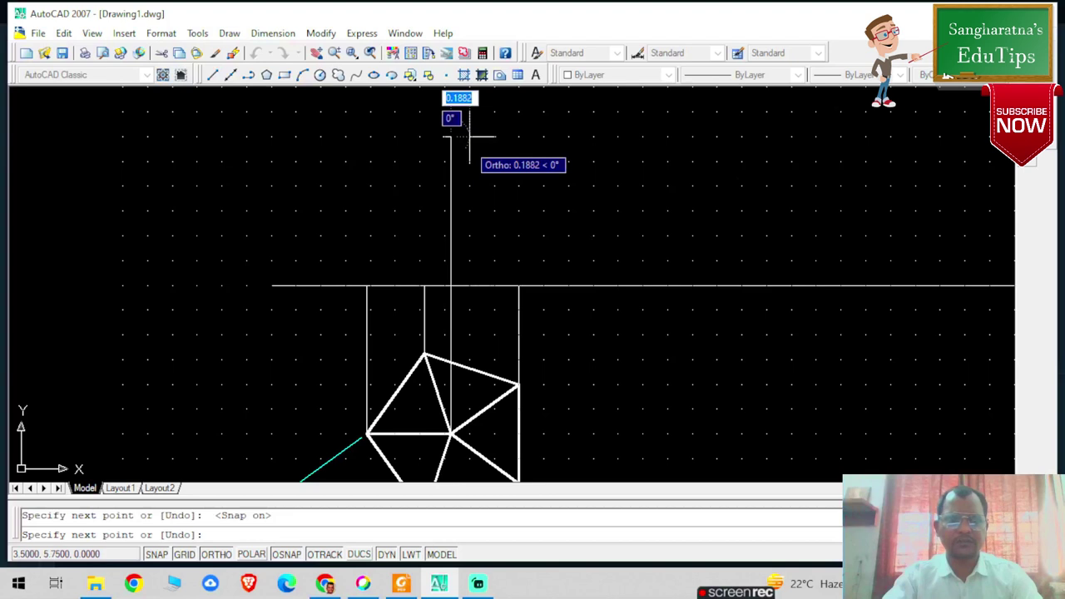
{"action": "key", "text": "Escape"}
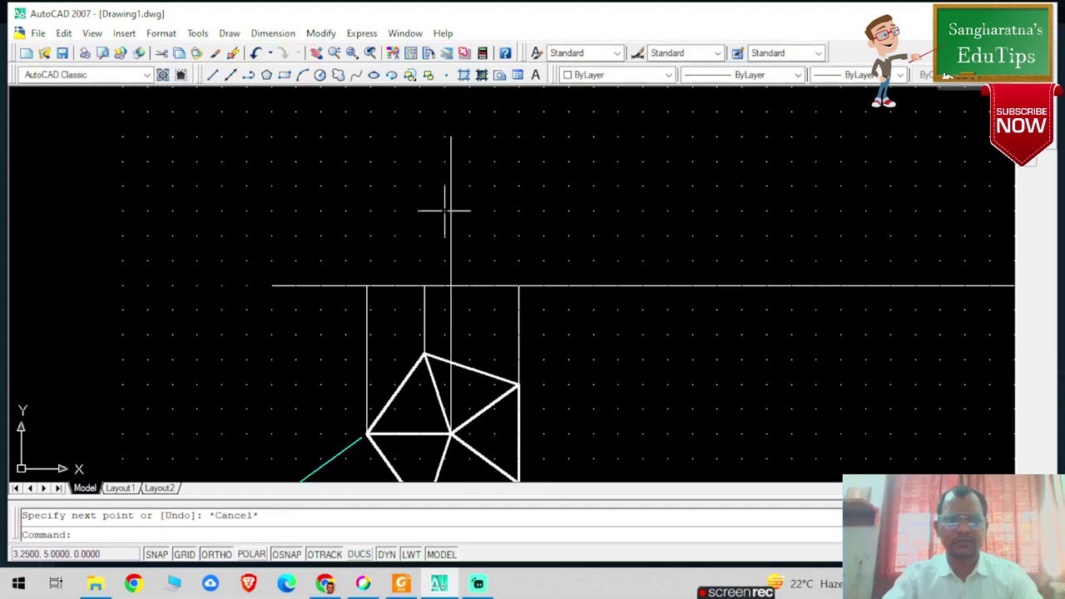
{"action": "left_click", "coordinate": [158, 554]}
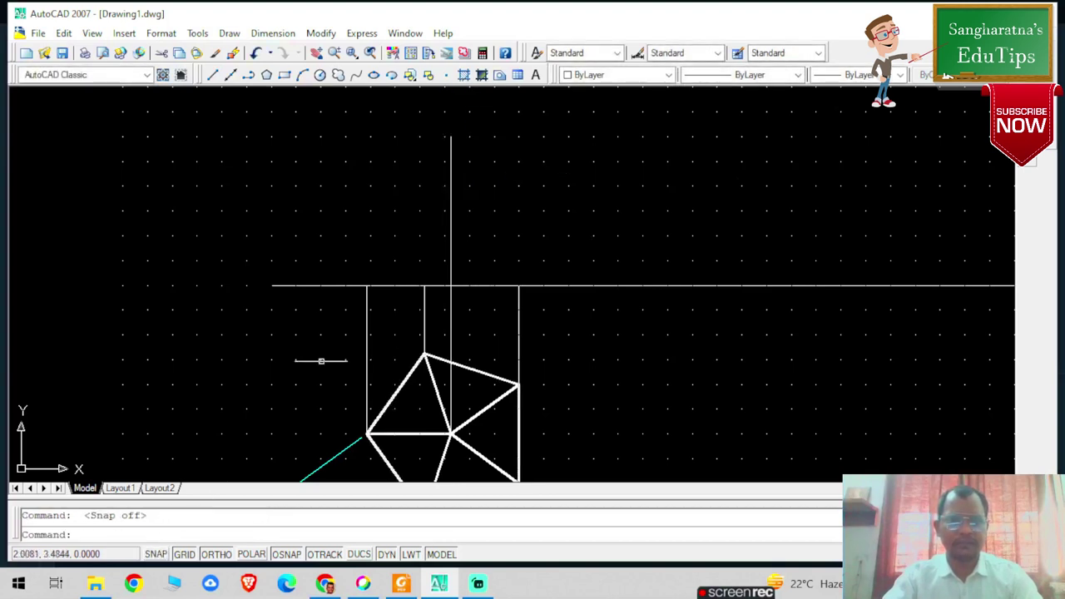
- Load the HIDDENX2 linetype from acad.lin into the drawing
{"action": "left_click", "coordinate": [450, 240]}
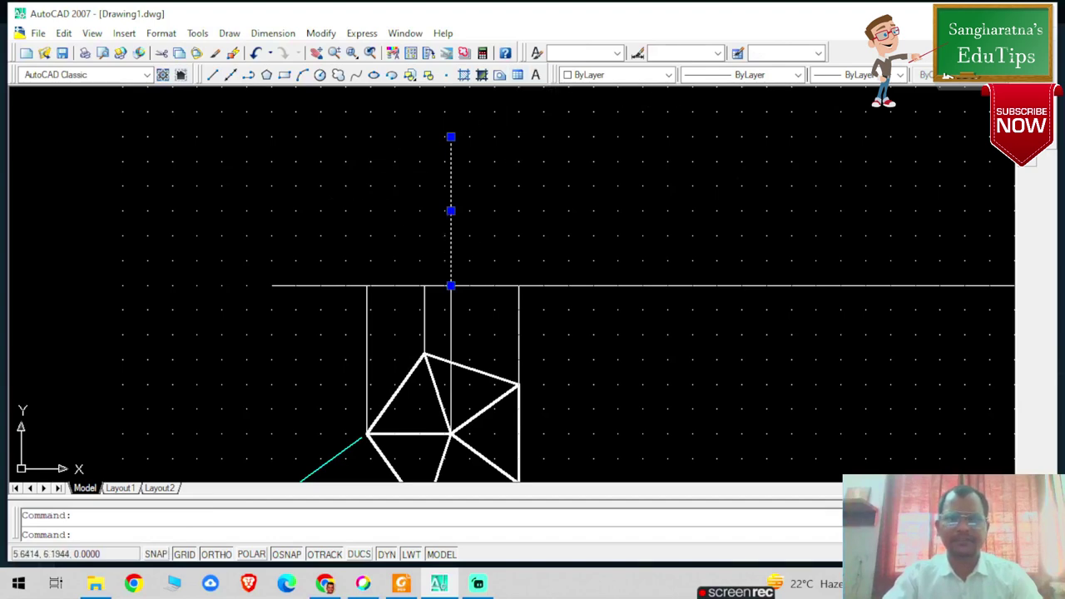
{"action": "left_click", "coordinate": [741, 75]}
{"action": "left_click", "coordinate": [763, 132]}
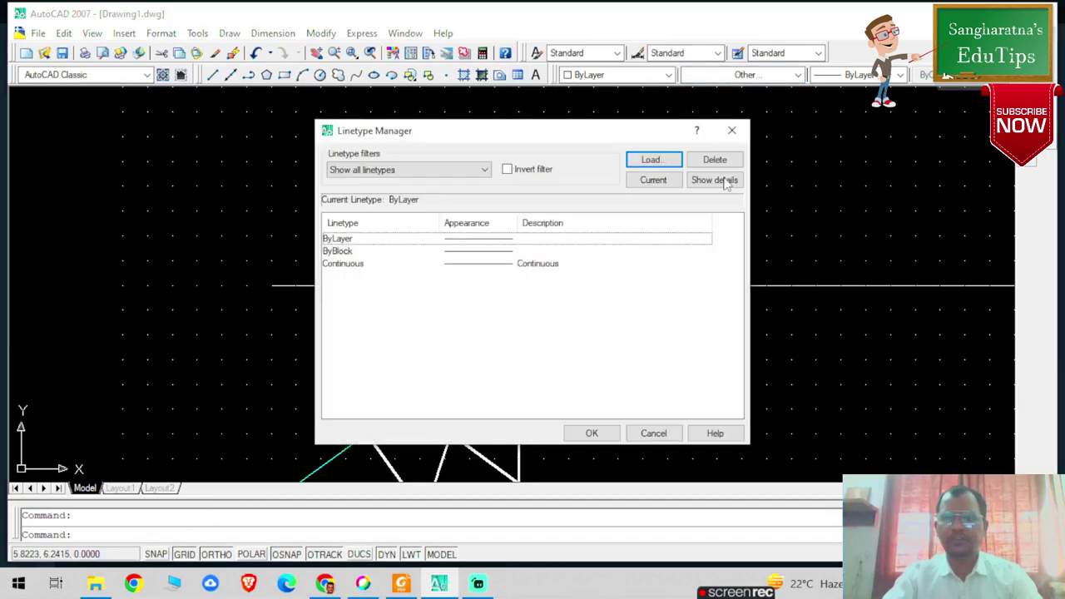
{"action": "left_click", "coordinate": [654, 160]}
{"action": "scroll", "coordinate": [533, 308], "scroll_direction": "down", "scroll_amount": 8}
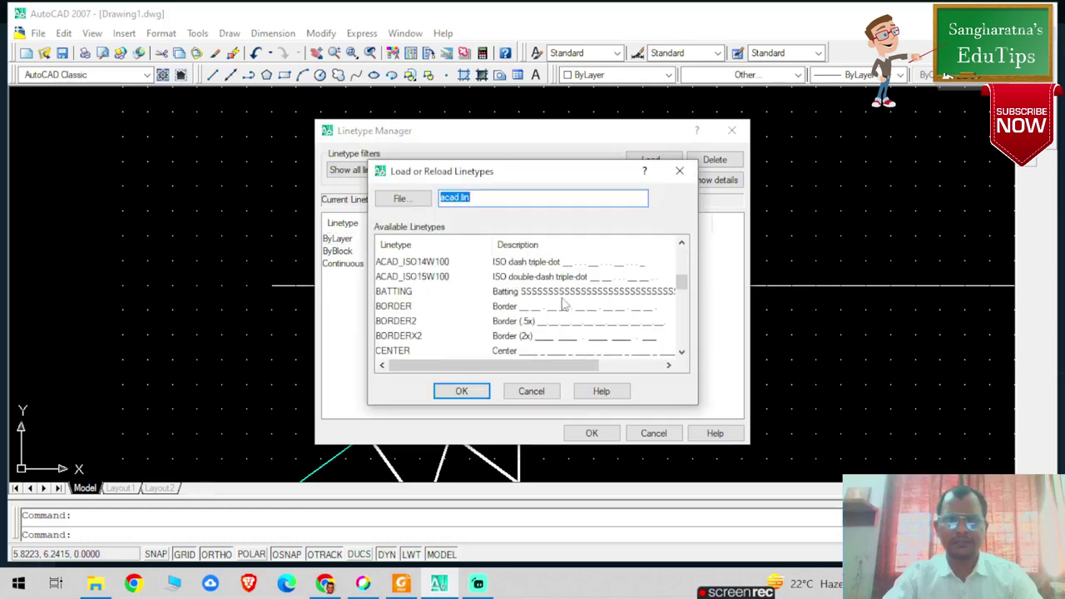
{"action": "scroll", "coordinate": [492, 320], "scroll_direction": "down", "scroll_amount": 4}
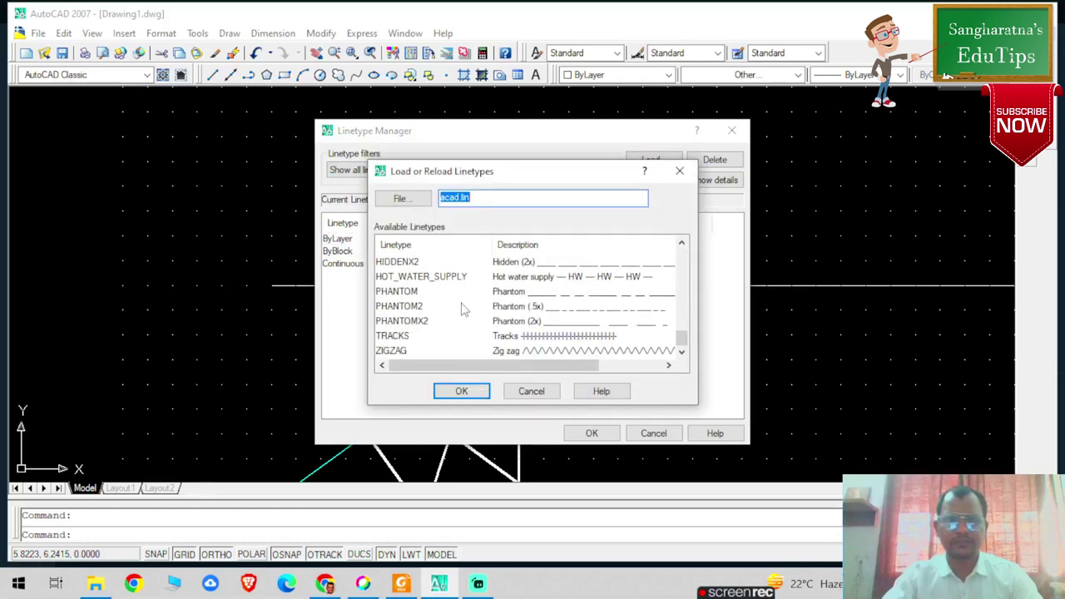
{"action": "scroll", "coordinate": [458, 320], "scroll_direction": "up", "scroll_amount": 2}
{"action": "left_click", "coordinate": [451, 352]}
{"action": "left_click", "coordinate": [459, 391]}
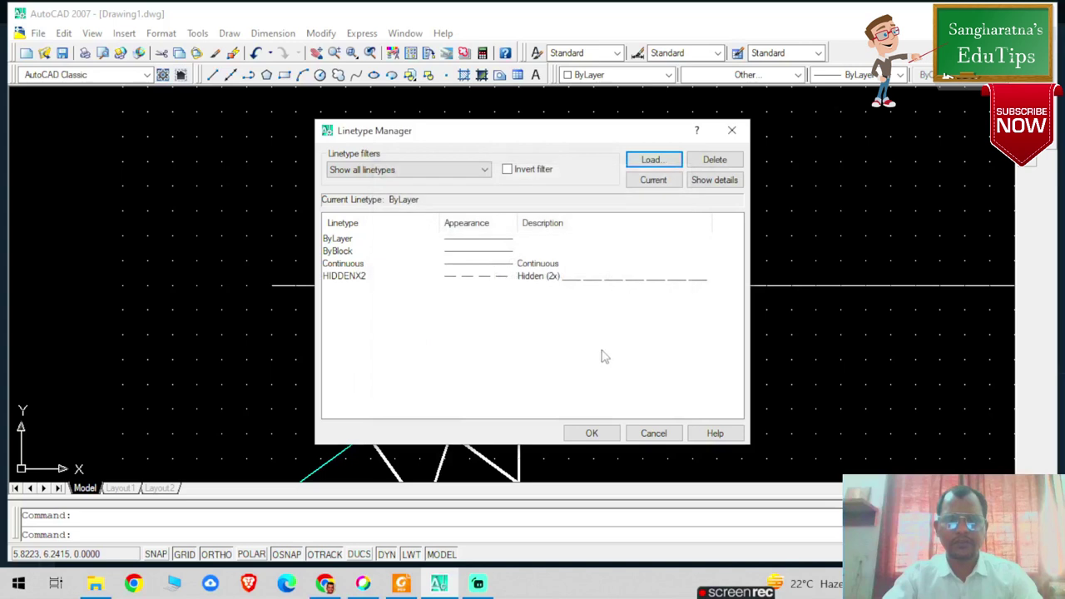
{"action": "left_click", "coordinate": [592, 434]}
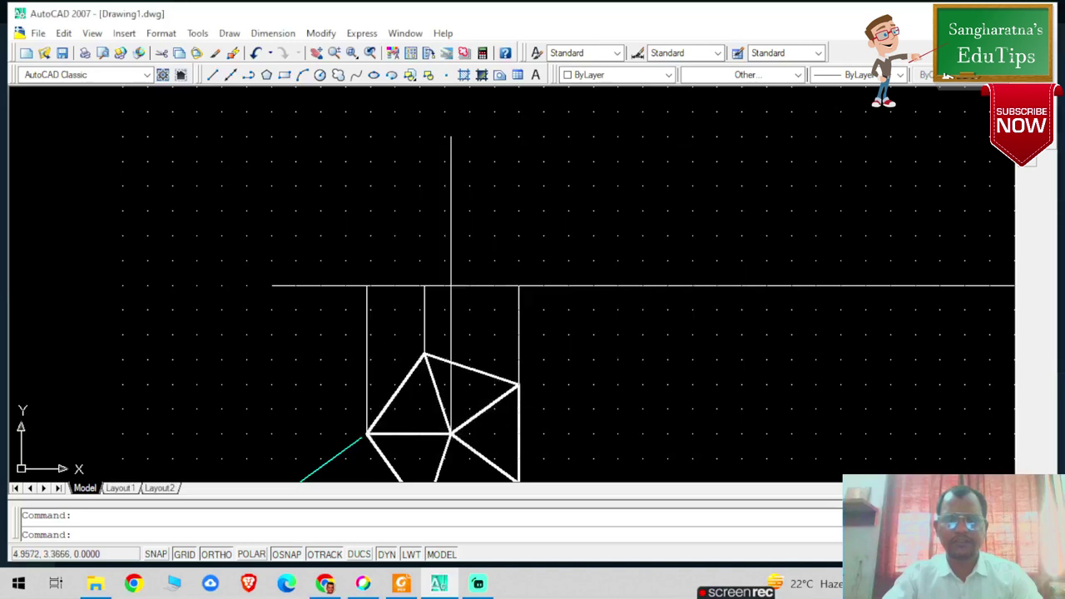
- Apply the HIDDENX2 linetype to the vertical axis line above the reference line
{"action": "left_click", "coordinate": [450, 243]}
{"action": "left_click", "coordinate": [754, 75]}
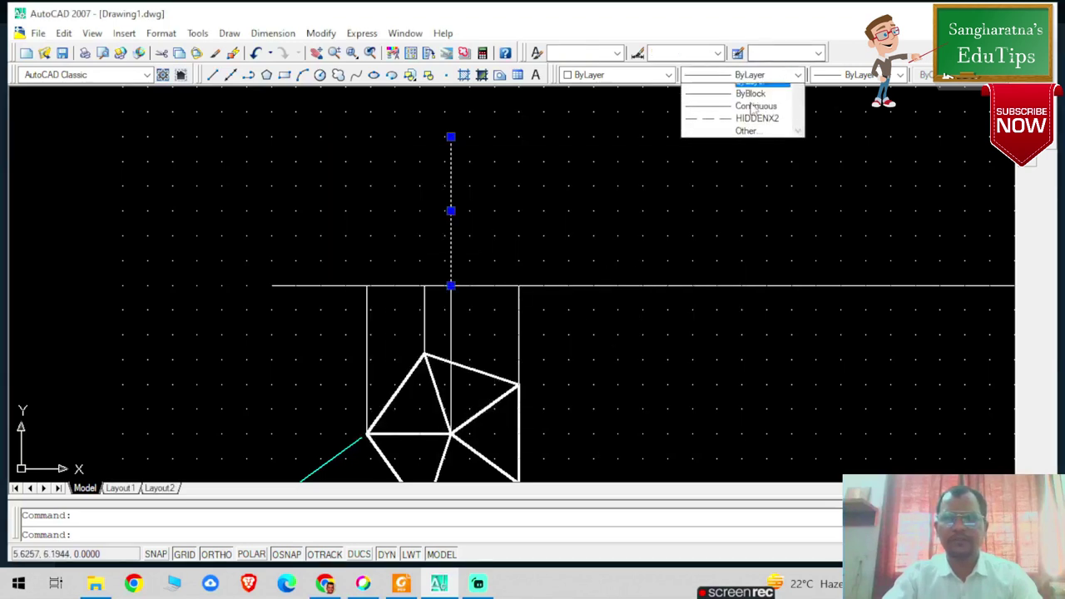
{"action": "left_click", "coordinate": [757, 112]}
{"action": "key", "text": "Escape"}
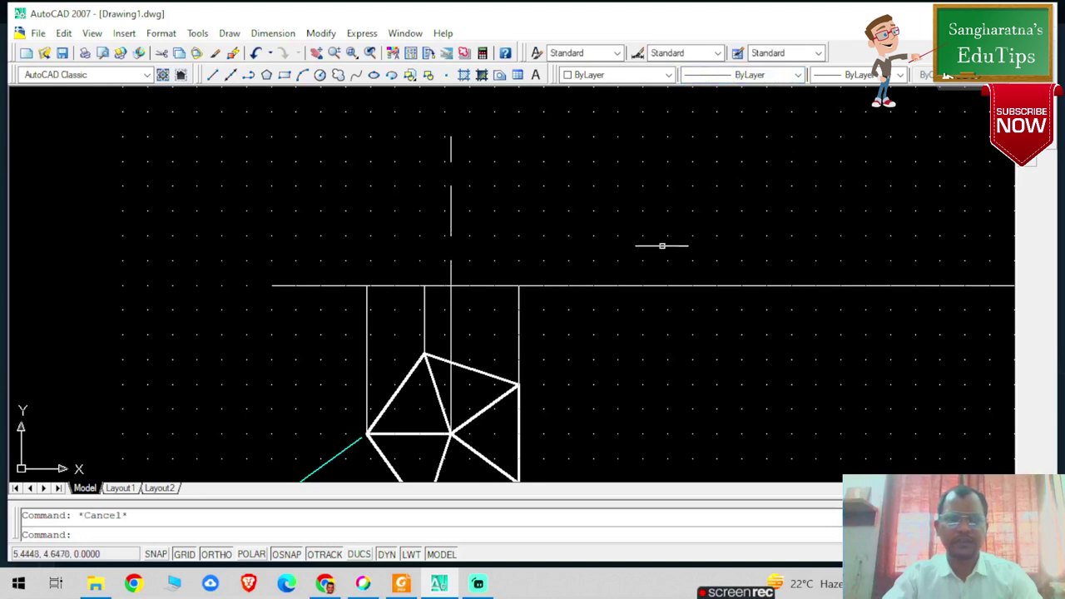
- Change the colour of the four vertical projectors between the pentagon and the reference line to cyan
{"action": "left_click", "coordinate": [366, 341]}
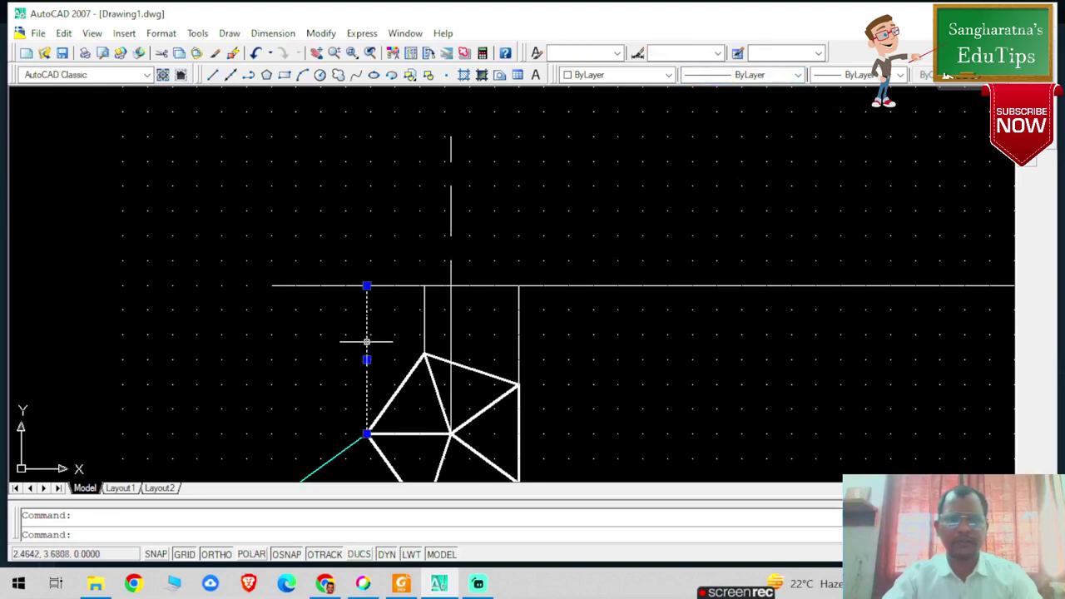
{"action": "left_click", "coordinate": [424, 330]}
{"action": "left_click", "coordinate": [451, 328]}
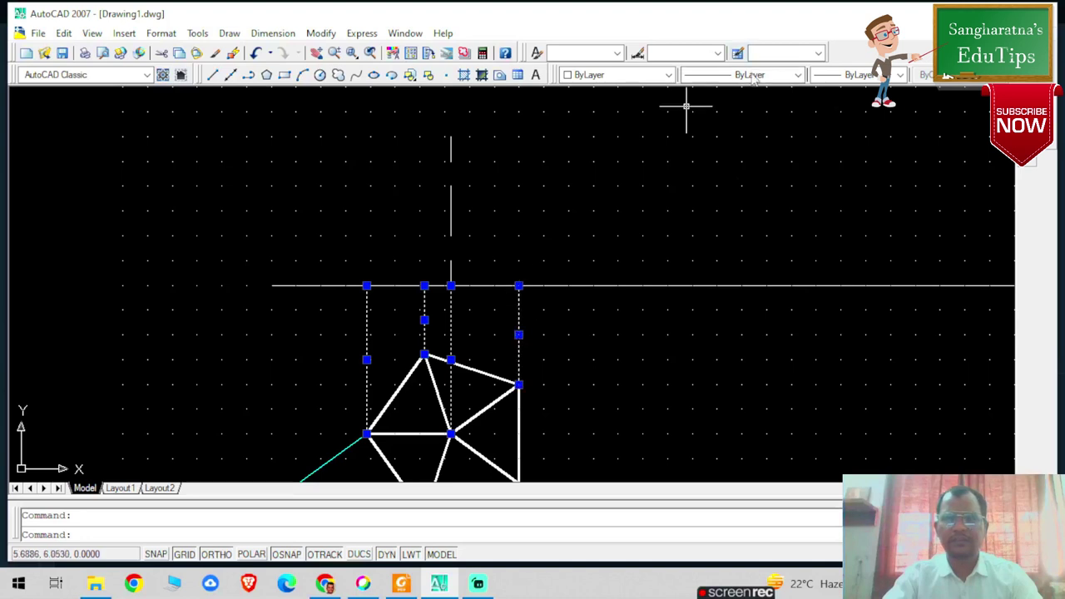
{"action": "left_click", "coordinate": [651, 76]}
{"action": "left_click", "coordinate": [624, 149]}
{"action": "left_click", "coordinate": [642, 336]}
{"action": "key", "text": "Escape"}
{"action": "key", "text": "Escape"}
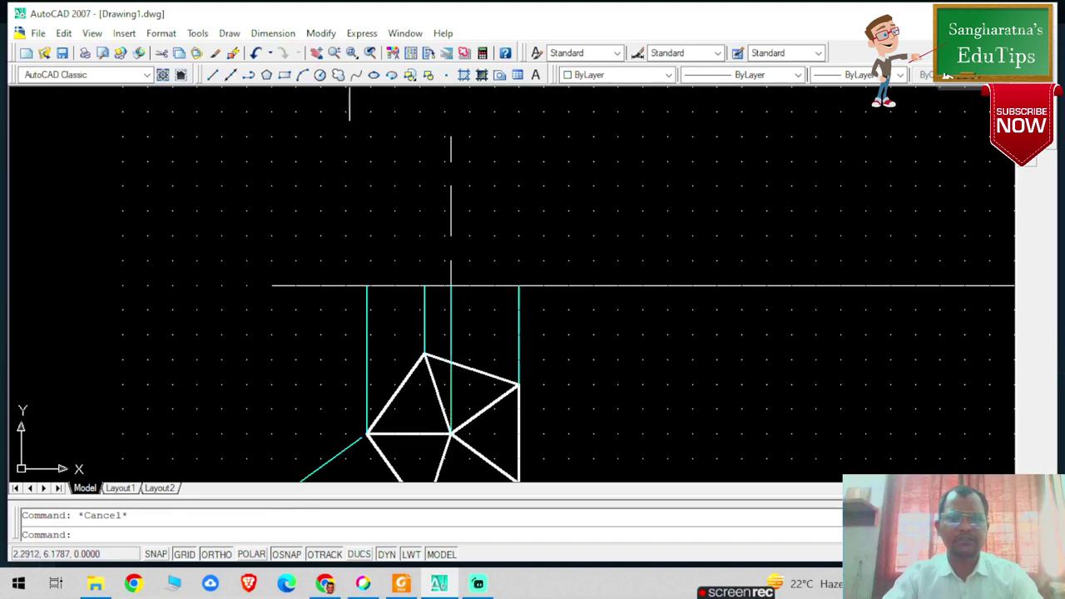
- With Ortho off, draw the two slant edges from the outer projectors' ends on the reference line to the axis line's upper end
{"action": "left_click", "coordinate": [213, 75]}
{"action": "key", "text": "F8"}
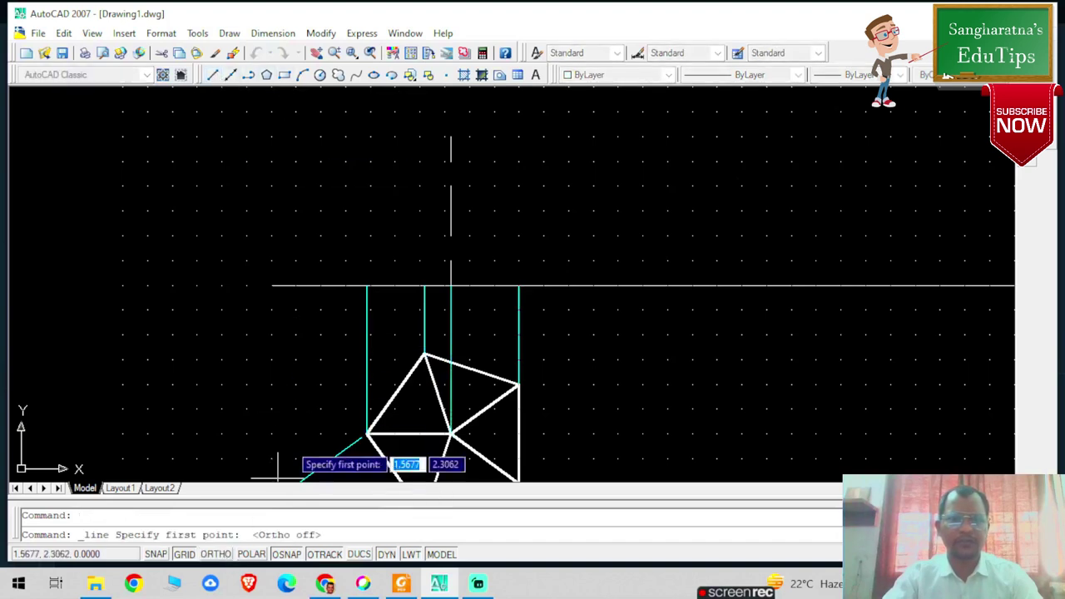
{"action": "left_click", "coordinate": [366, 286]}
{"action": "left_click", "coordinate": [451, 137]}
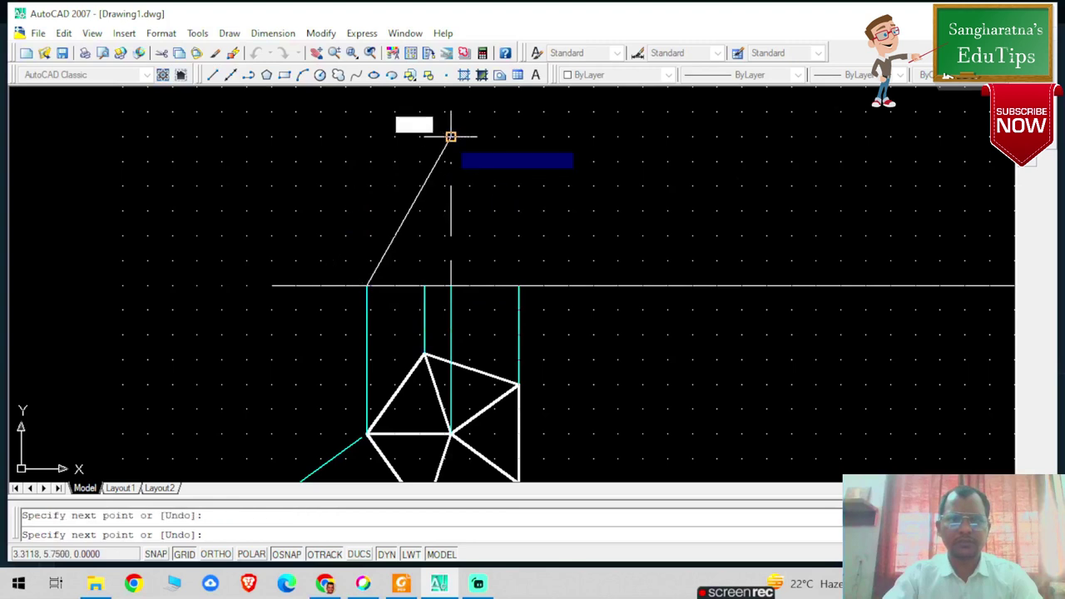
{"action": "key", "text": "Escape"}
{"action": "left_click", "coordinate": [215, 75]}
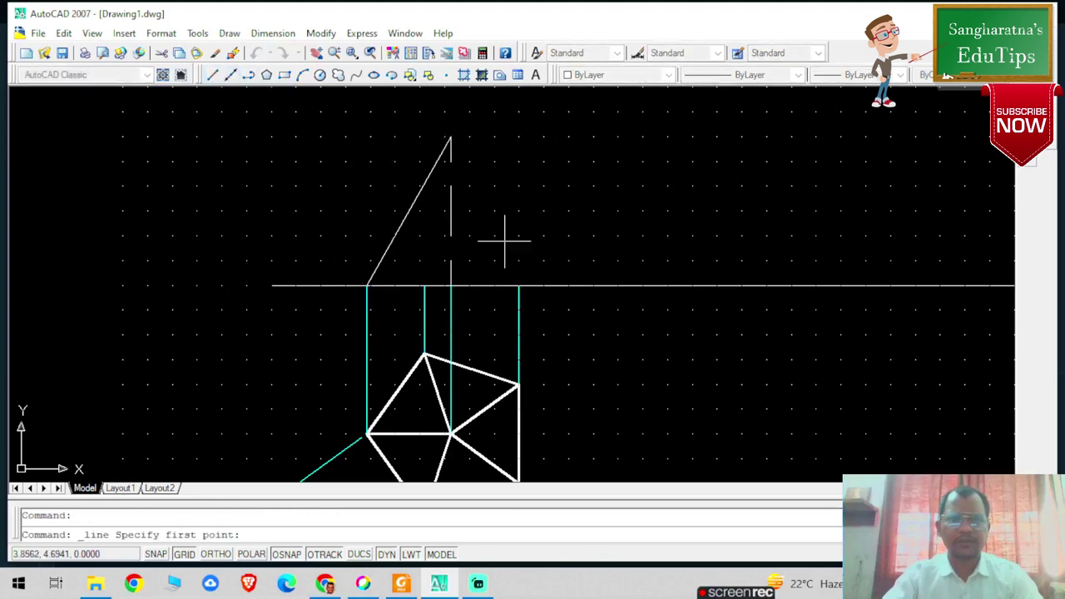
{"action": "left_click", "coordinate": [518, 285]}
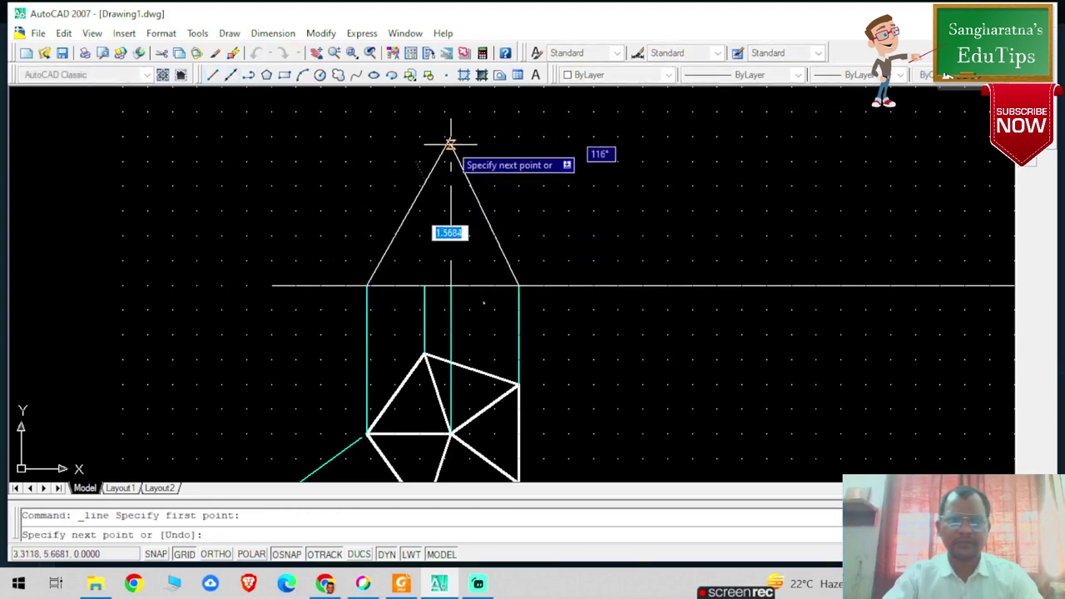
{"action": "left_click", "coordinate": [451, 138]}
{"action": "key", "text": "Escape"}
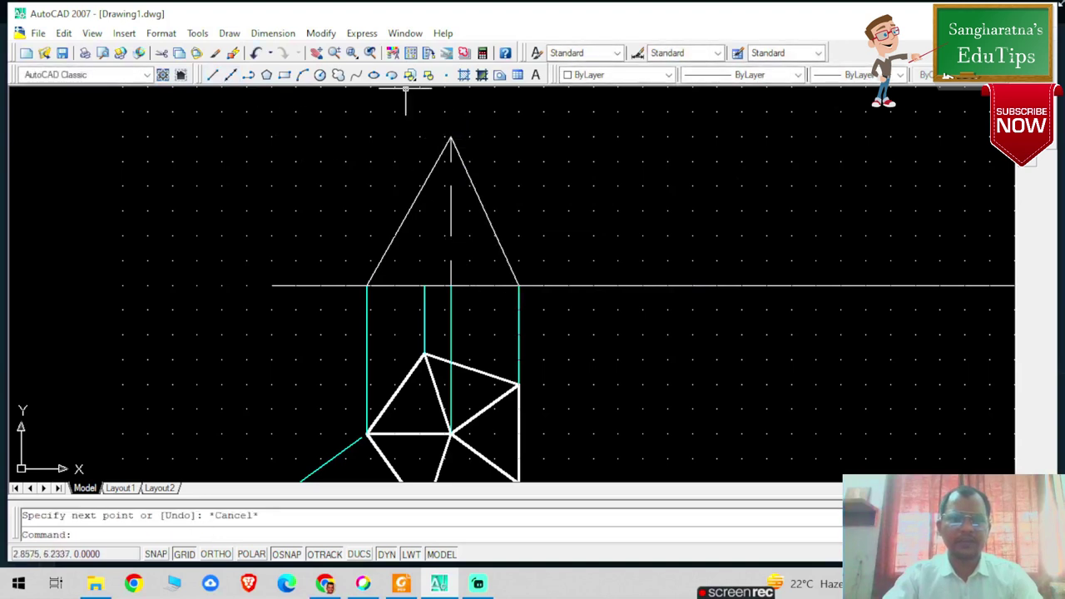
- With Ortho on, draw a vertical line from the second projector's end on the reference line up to the left slant edge
{"action": "left_click", "coordinate": [213, 75]}
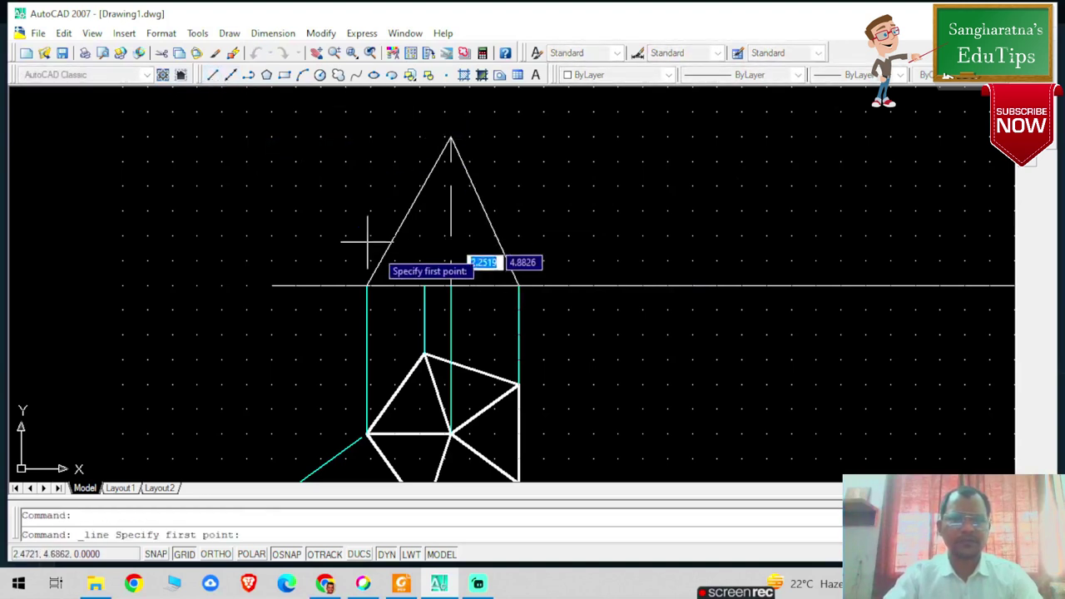
{"action": "left_click", "coordinate": [424, 286]}
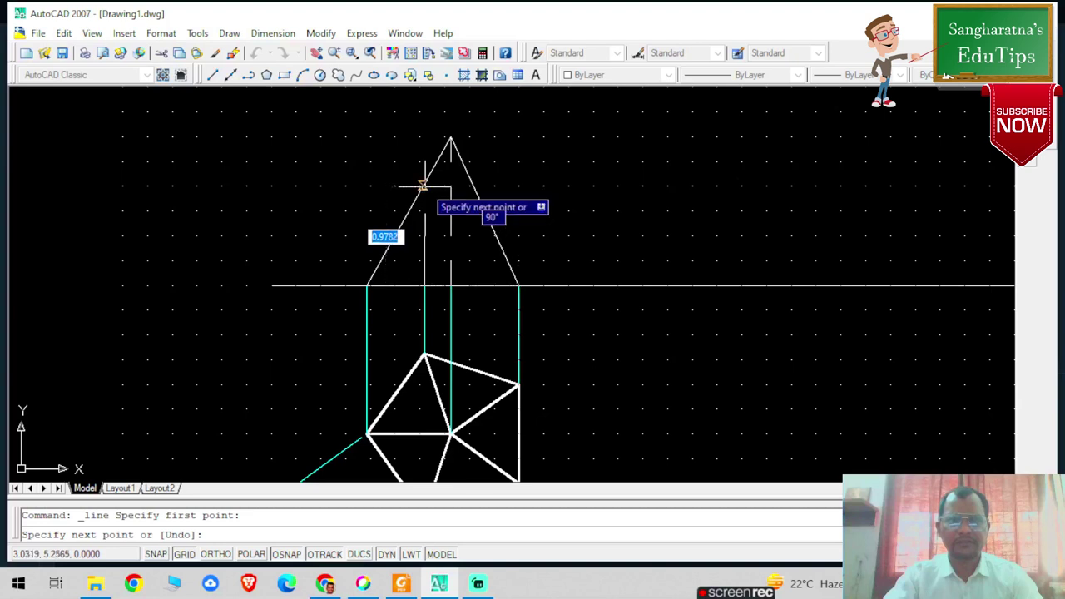
{"action": "key", "text": "F8"}
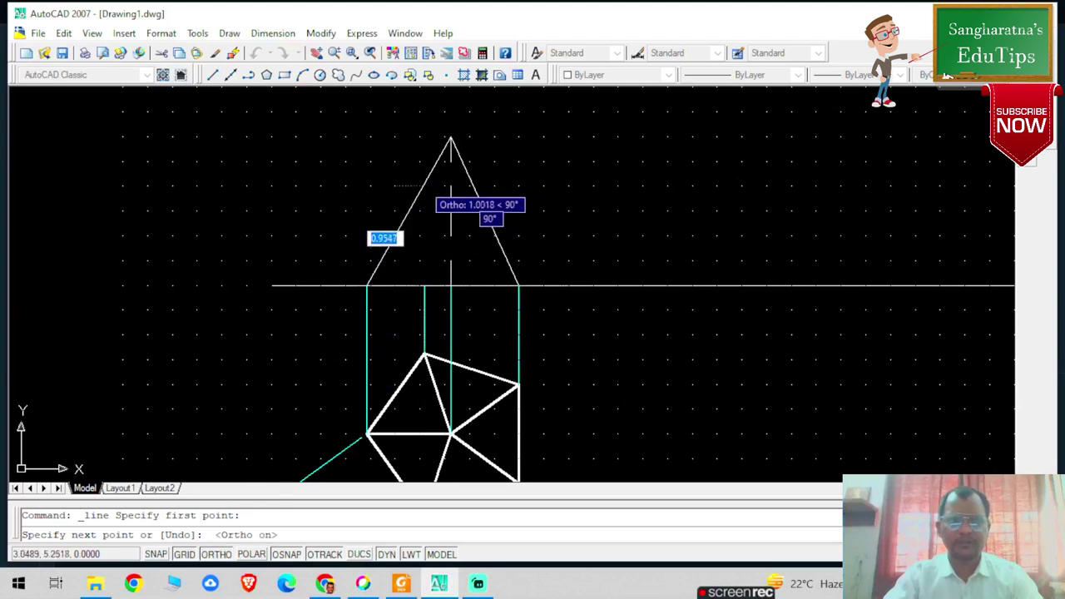
{"action": "left_click", "coordinate": [425, 184]}
{"action": "key", "text": "Escape"}
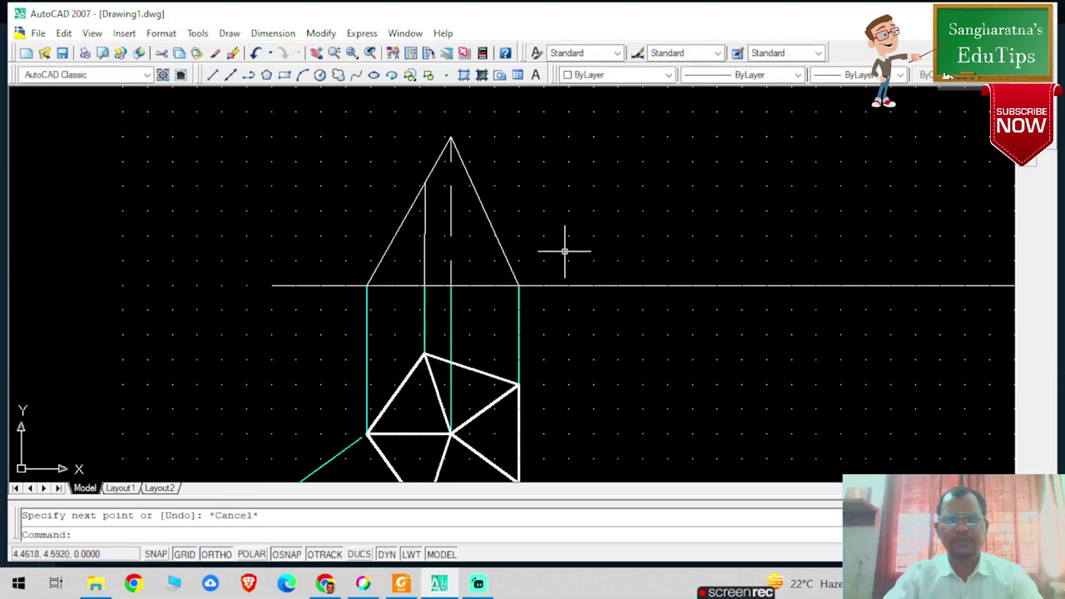
- Draw the front view's base line along the reference line between the lower ends of the two slant edges
{"action": "scroll", "coordinate": [492, 259], "scroll_direction": "up", "scroll_amount": 4}
{"action": "scroll", "coordinate": [476, 262], "scroll_direction": "down", "scroll_amount": 3}
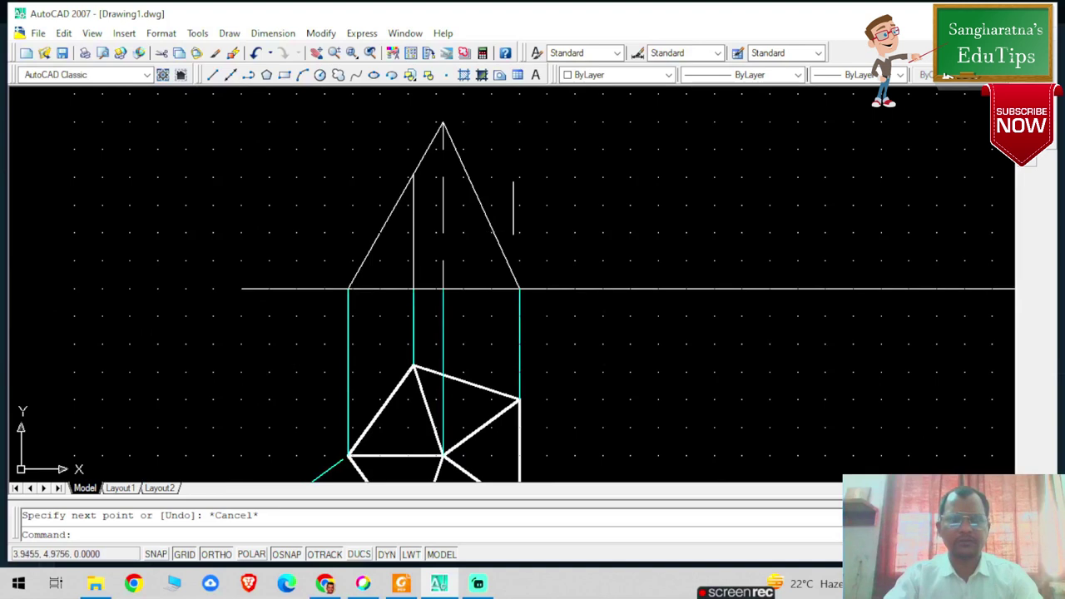
{"action": "left_click", "coordinate": [213, 75]}
{"action": "left_click", "coordinate": [347, 289]}
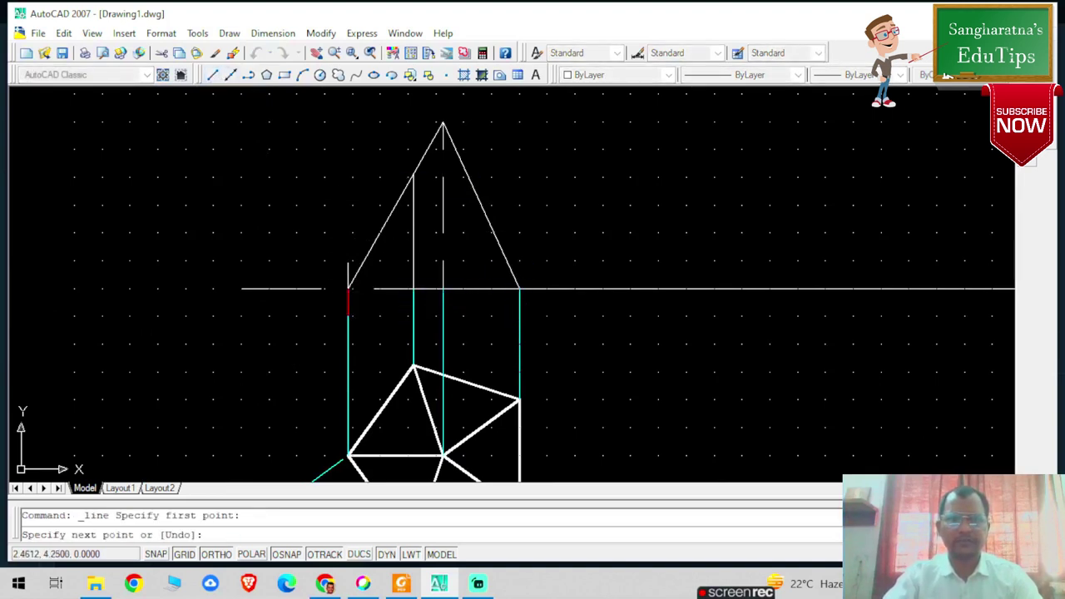
{"action": "left_click", "coordinate": [519, 289]}
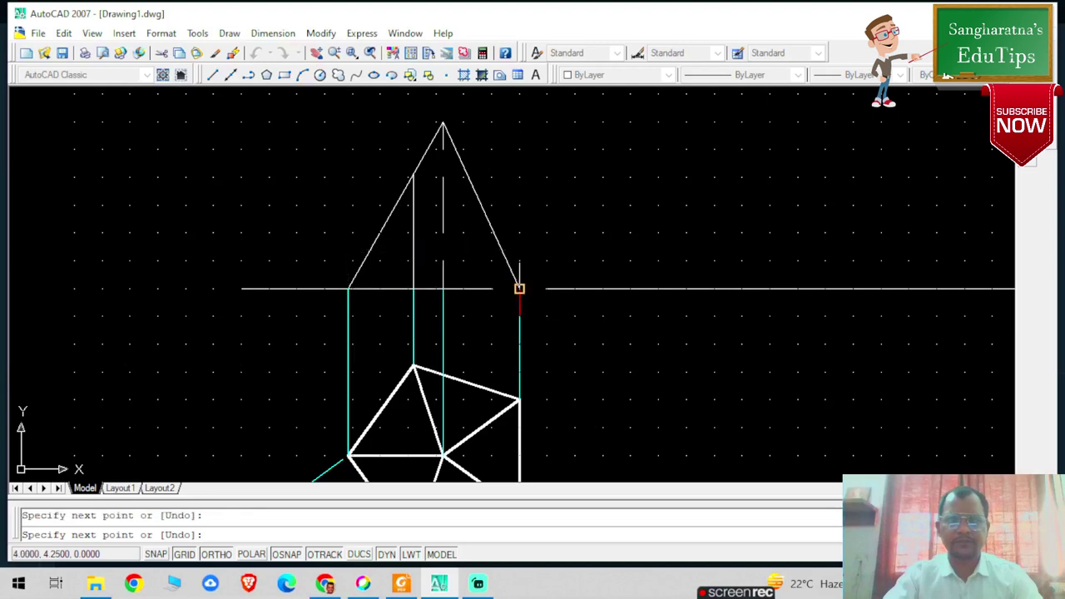
{"action": "key", "text": "Escape"}
- Set the lineweight of the front view's slant edges, base, inner vertical line and dashed axis to 0.30 mm
{"action": "left_click", "coordinate": [384, 233]}
{"action": "left_click", "coordinate": [473, 187]}
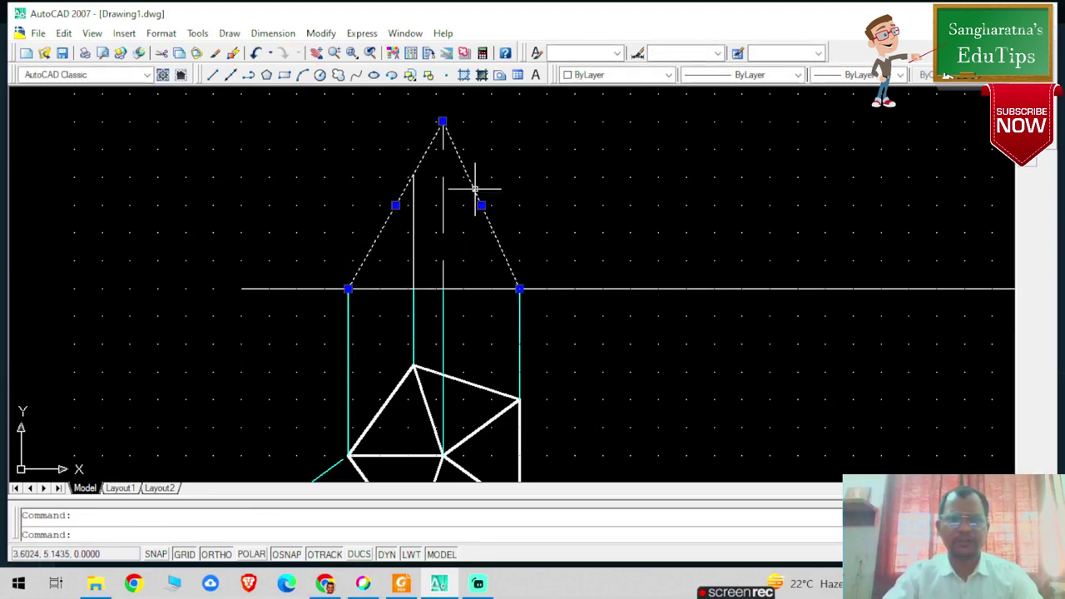
{"action": "left_click", "coordinate": [472, 288]}
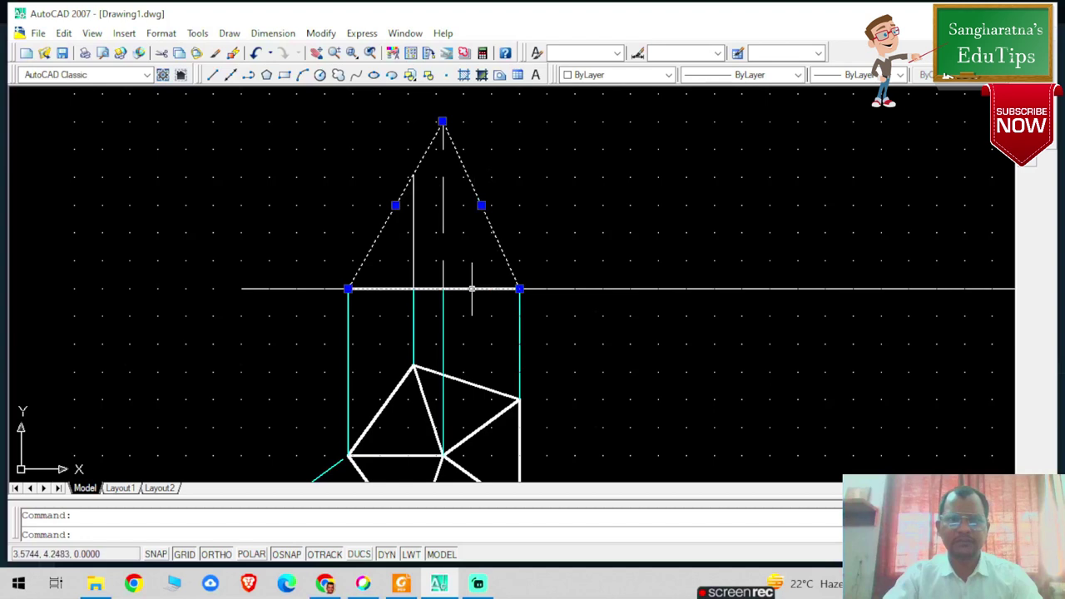
{"action": "left_click", "coordinate": [413, 262]}
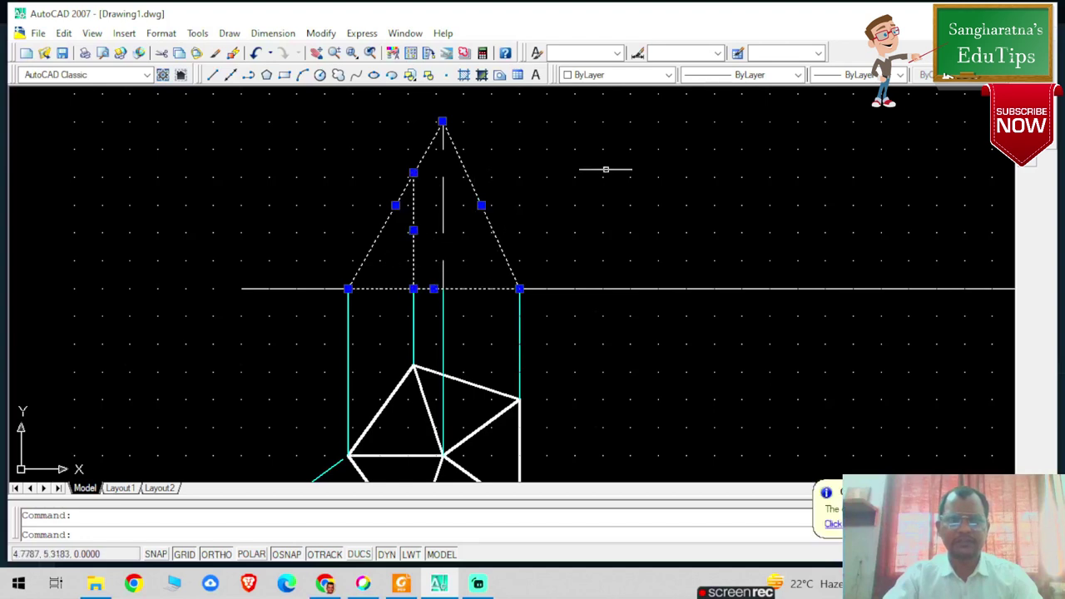
{"action": "left_click", "coordinate": [835, 76]}
{"action": "left_click", "coordinate": [859, 240]}
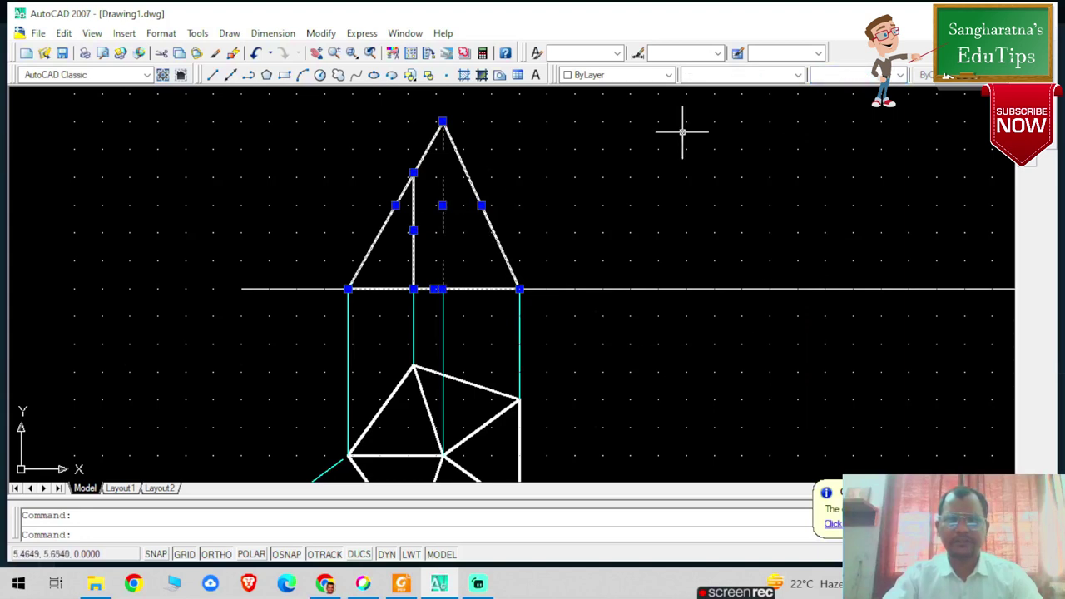
{"action": "left_click", "coordinate": [840, 75]}
{"action": "left_click", "coordinate": [862, 228]}
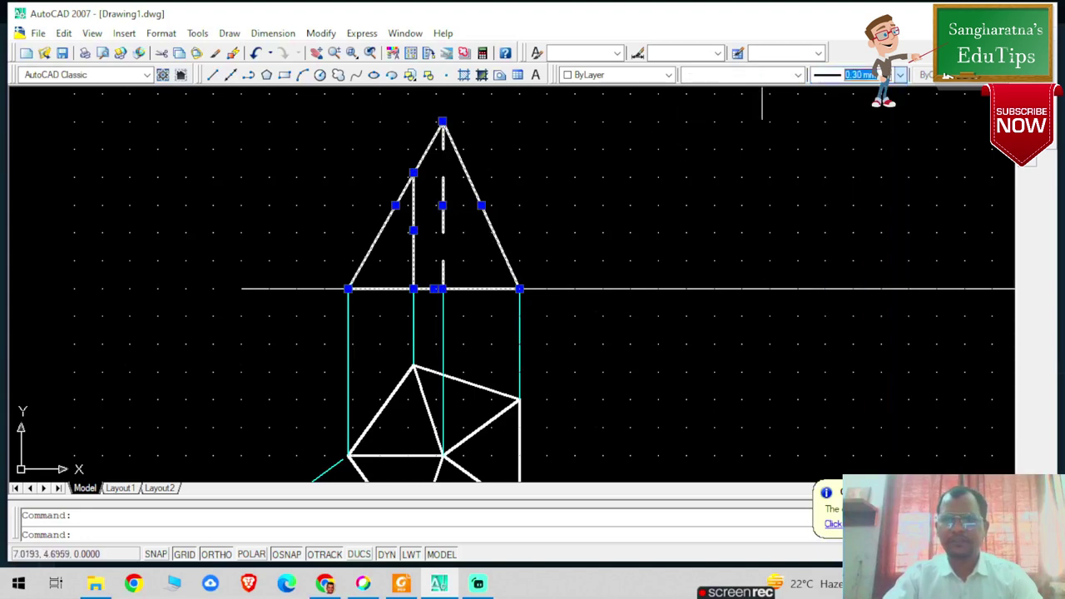
{"action": "key", "text": "Escape"}
- Add an aligned dimension for the front view's axis height from apex to base, placed left of the triangle
{"action": "scroll", "coordinate": [628, 408], "scroll_direction": "down", "scroll_amount": 2}
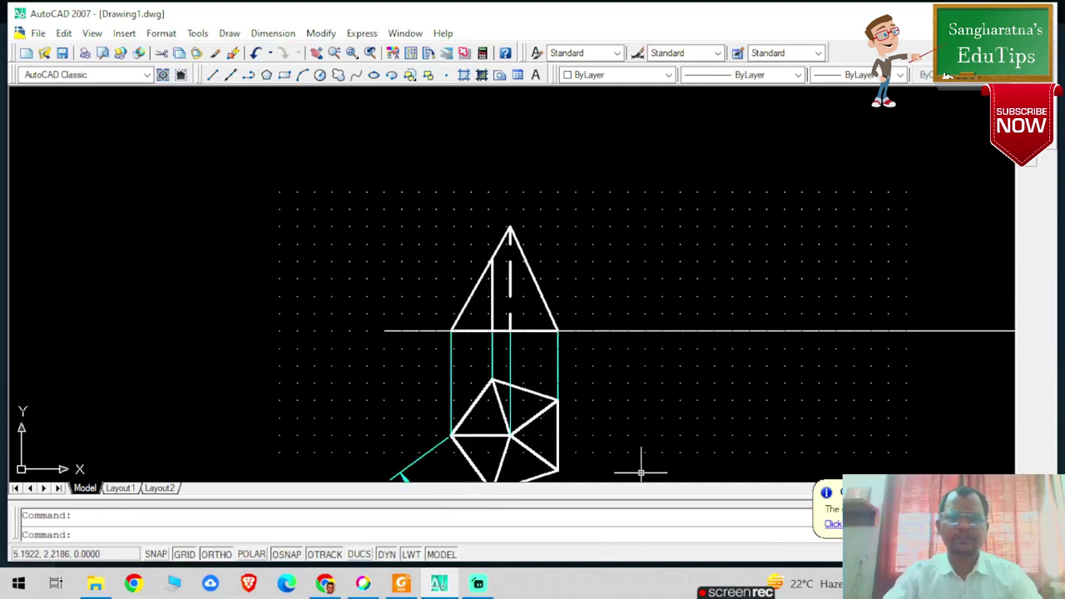
{"action": "scroll", "coordinate": [499, 433], "scroll_direction": "up", "scroll_amount": 1}
{"action": "middle_click_drag", "start_coordinate": [499, 460], "coordinate": [341, 408]}
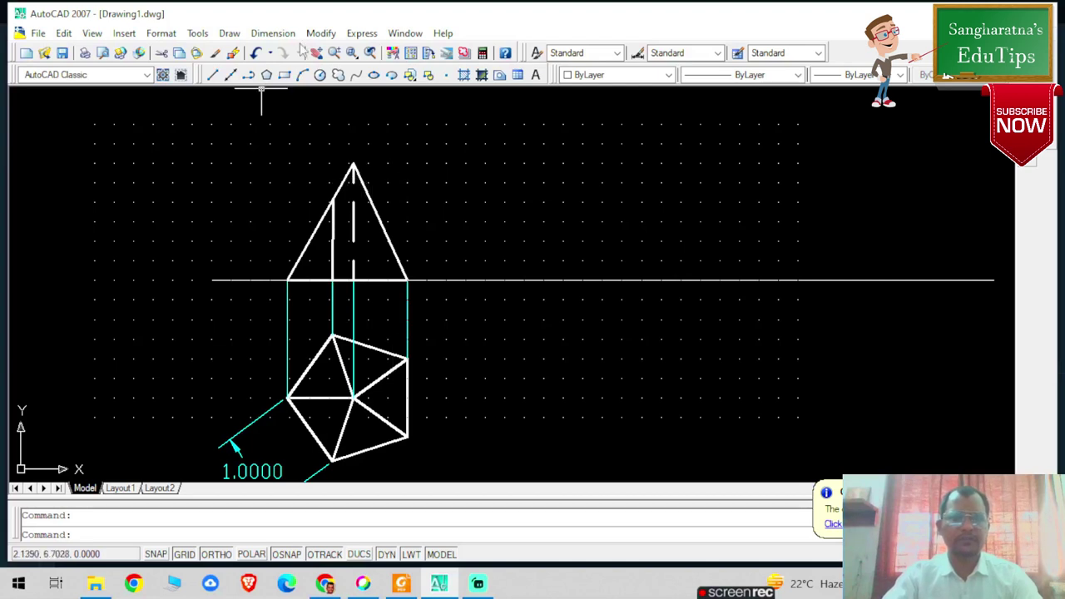
{"action": "left_click", "coordinate": [273, 32]}
{"action": "left_click", "coordinate": [274, 88]}
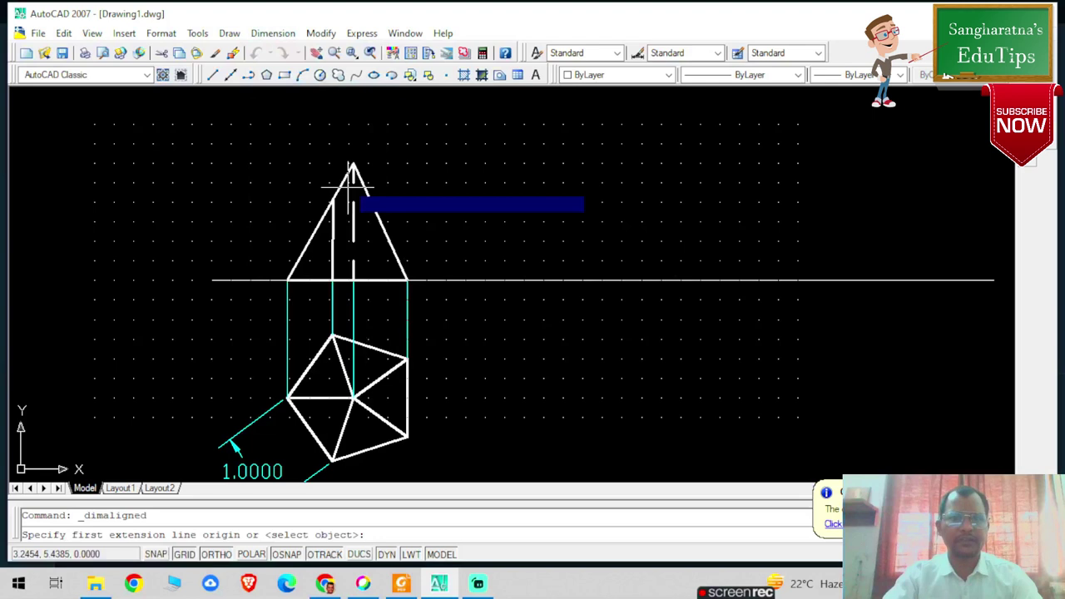
{"action": "left_click", "coordinate": [353, 163]}
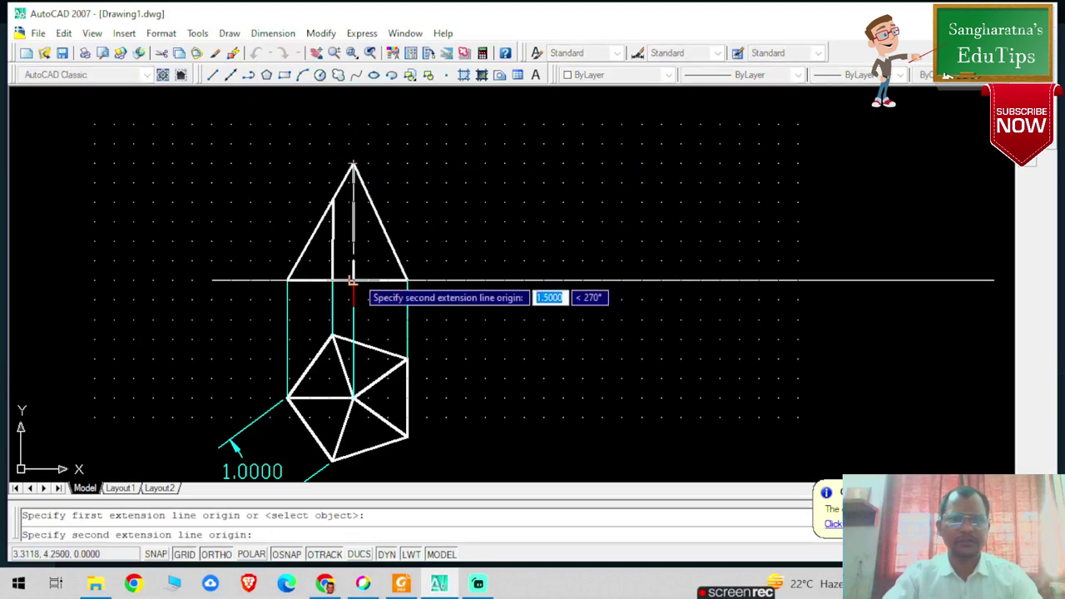
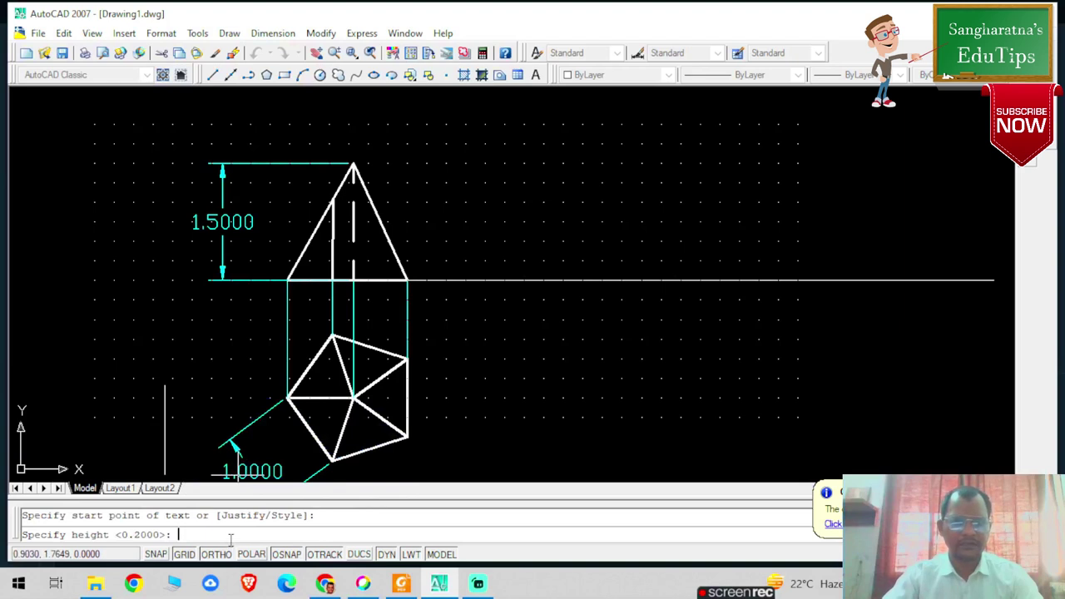
- Add single-line text with default 0.2000 height and 0 rotation, labelling the pentagon's leftmost corner a and lower corner b
{"action": "key", "text": "Return"}
{"action": "type", "text": "0"}
{"action": "key", "text": "Return"}
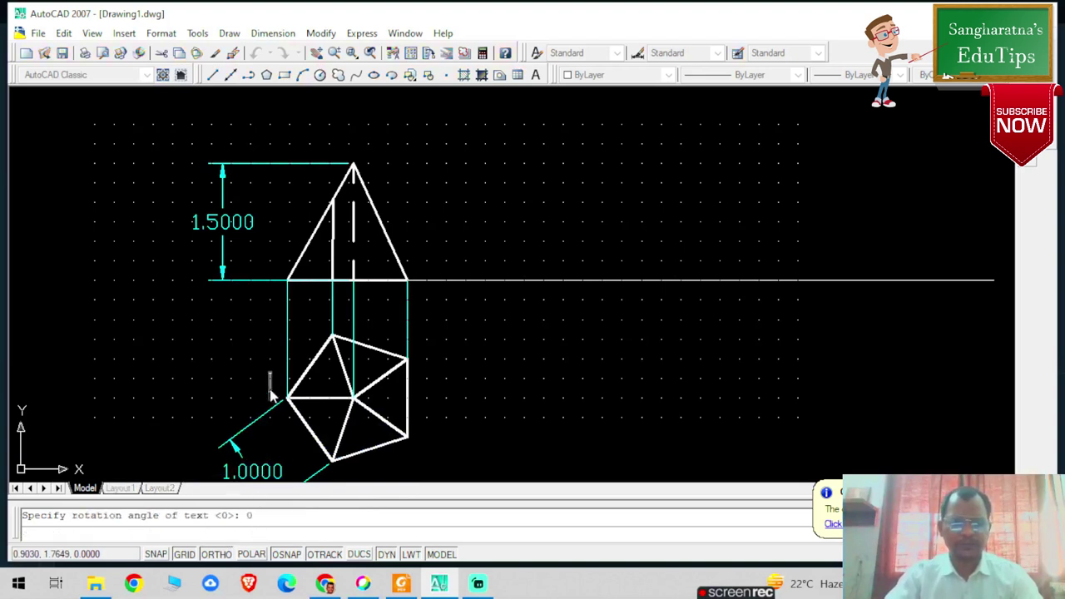
{"action": "type", "text": "a"}
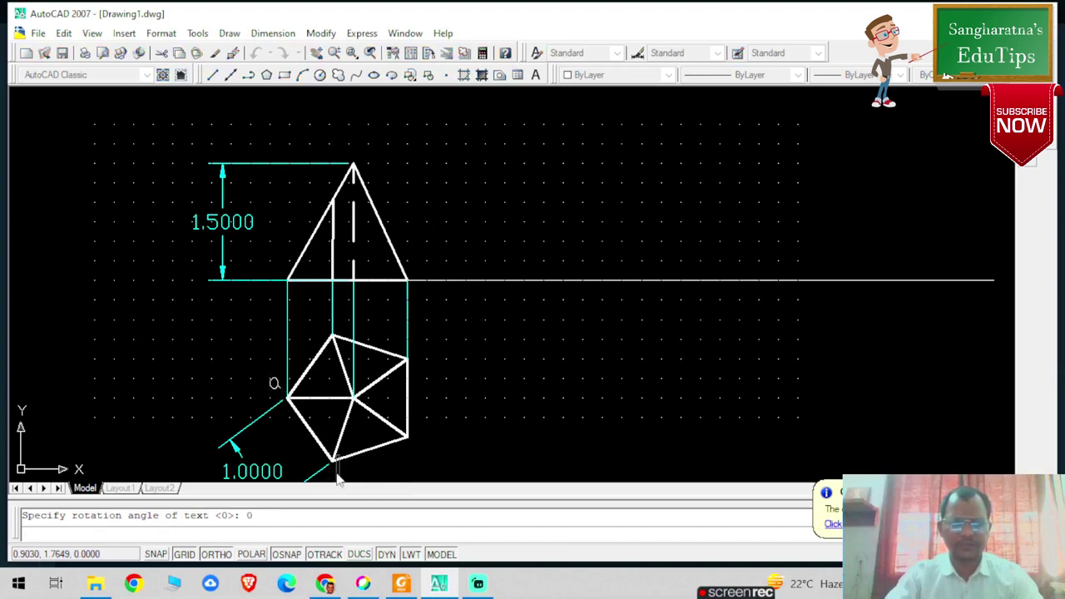
{"action": "scroll", "coordinate": [400, 470], "scroll_direction": "down", "scroll_amount": 3}
{"action": "scroll", "coordinate": [377, 448], "scroll_direction": "up", "scroll_amount": 4}
{"action": "type", "text": "b"}
- Label the remaining pentagon corners c, d and e counterclockwise, and mark the centre point o/p
{"action": "left_click", "coordinate": [439, 426]}
{"action": "type", "text": "c"}
{"action": "left_click", "coordinate": [443, 321]}
{"action": "type", "text": "d"}
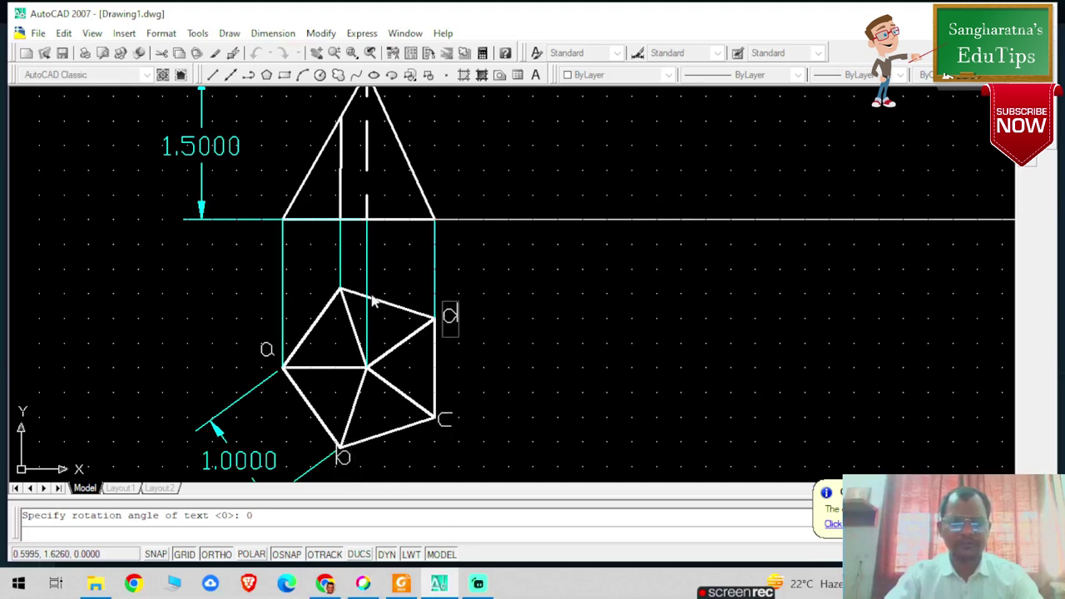
{"action": "left_click", "coordinate": [331, 287]}
{"action": "type", "text": "e"}
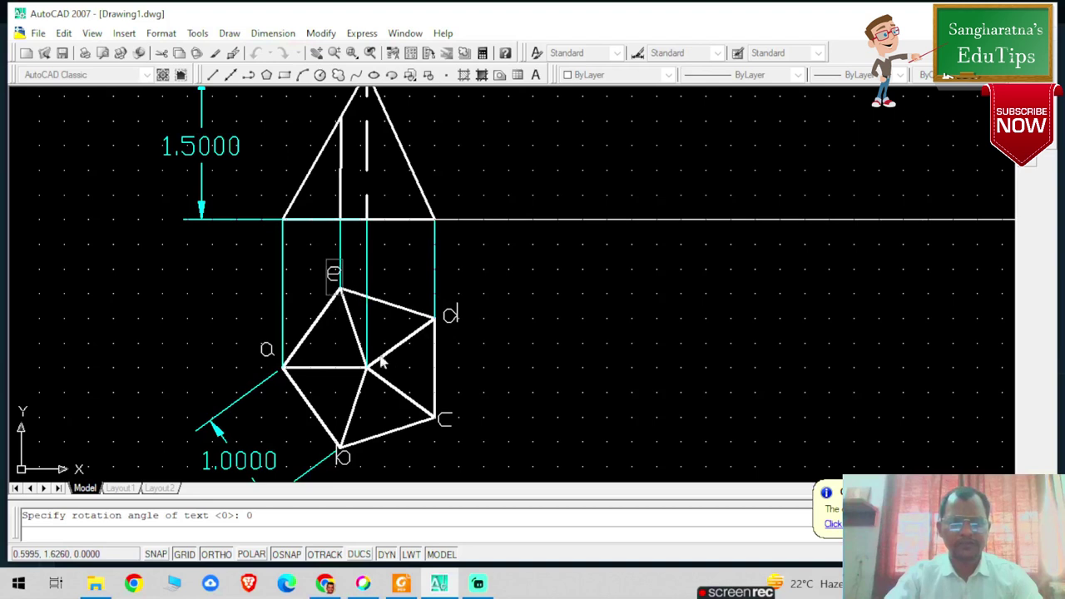
{"action": "left_click", "coordinate": [384, 376]}
{"action": "type", "text": "o/"}
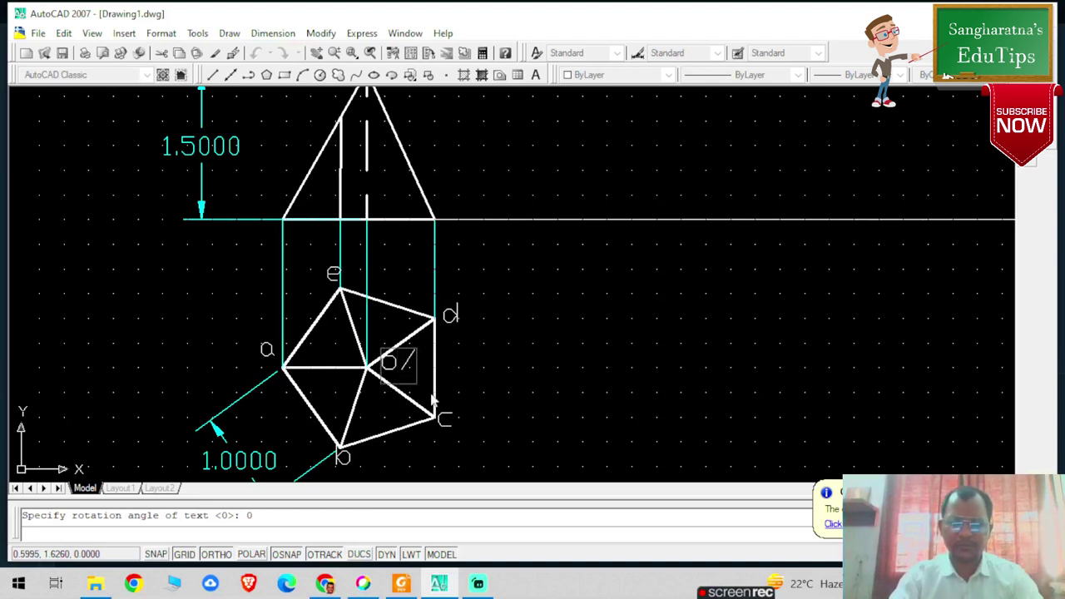
{"action": "type", "text": "p"}
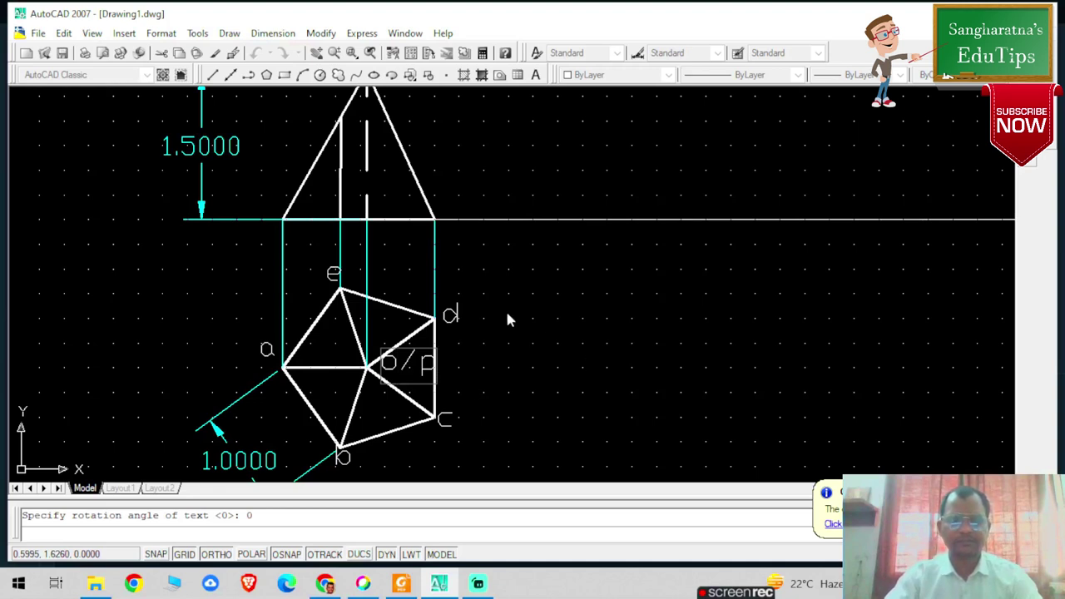
- Label the front view's base points a', e'b', p' and c'd' from left to right just above the reference line
{"action": "left_click", "coordinate": [272, 220]}
{"action": "type", "text": "a'"}
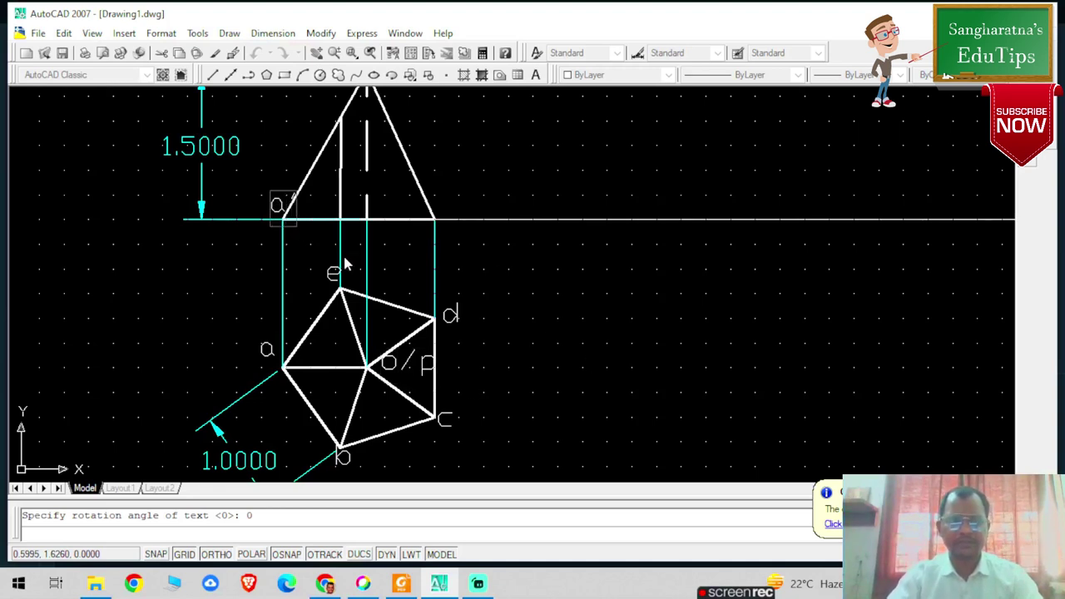
{"action": "left_click", "coordinate": [325, 218]}
{"action": "type", "text": "e'b'p"}
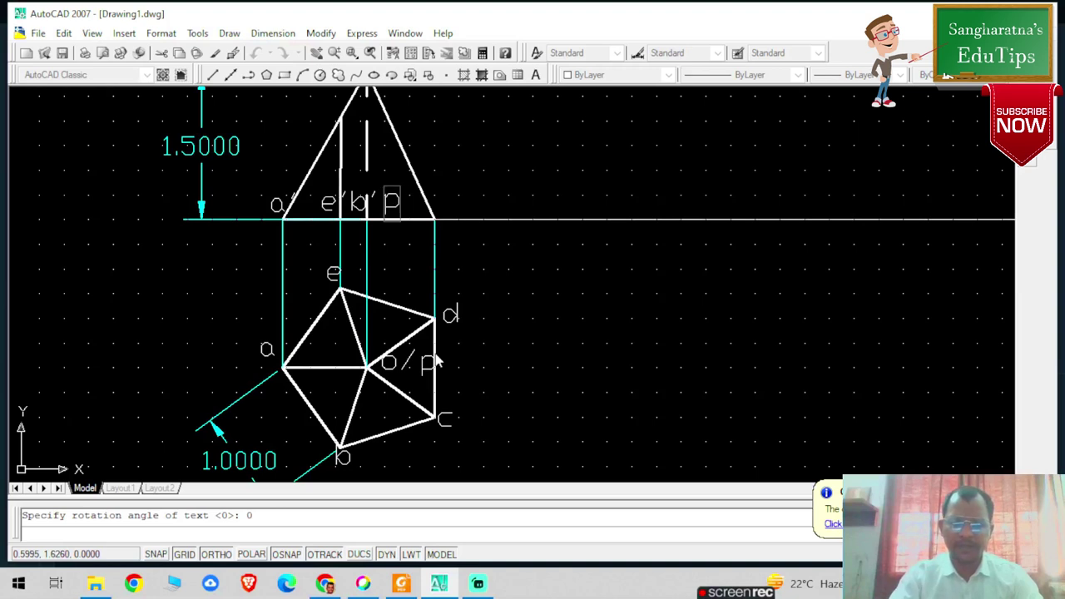
{"action": "left_click", "coordinate": [441, 221]}
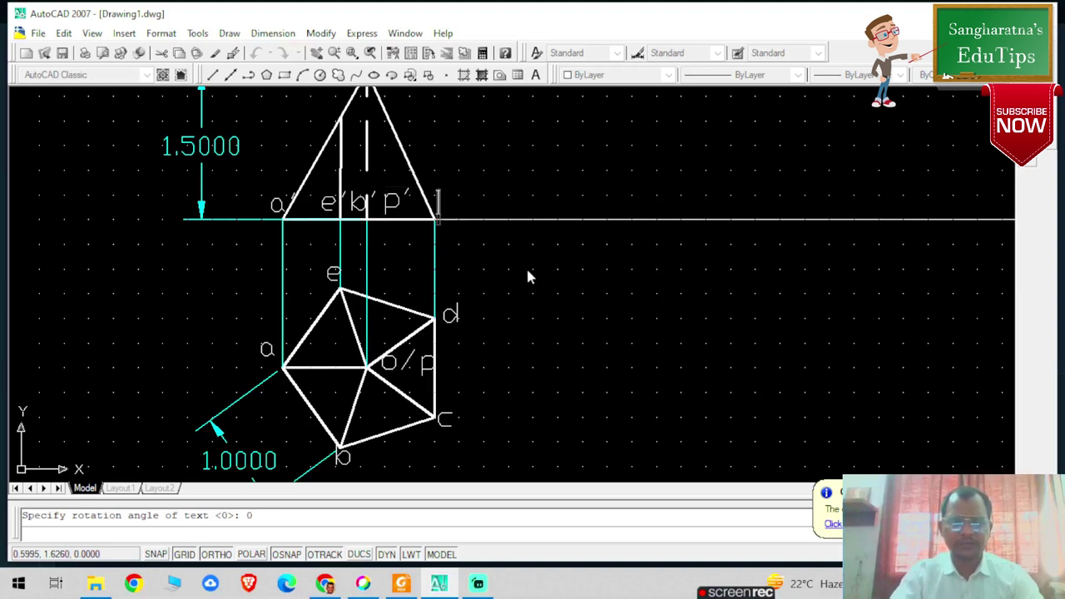
{"action": "type", "text": "c'd'"}
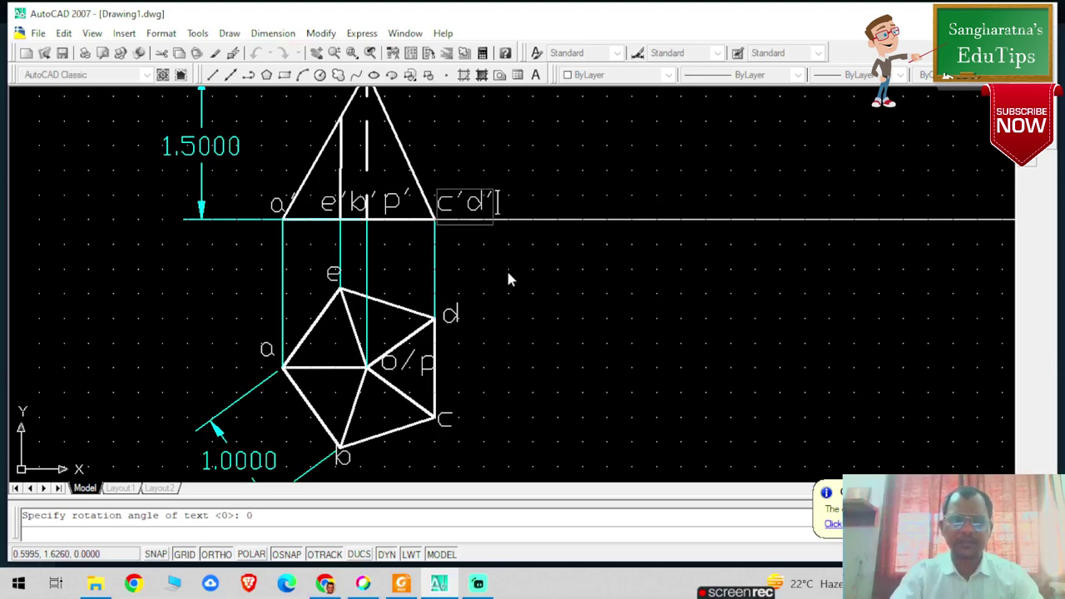
- Label the front view's apex o'
{"action": "scroll", "coordinate": [507, 276], "scroll_direction": "down", "scroll_amount": 3}
{"action": "scroll", "coordinate": [454, 137], "scroll_direction": "up", "scroll_amount": 3}
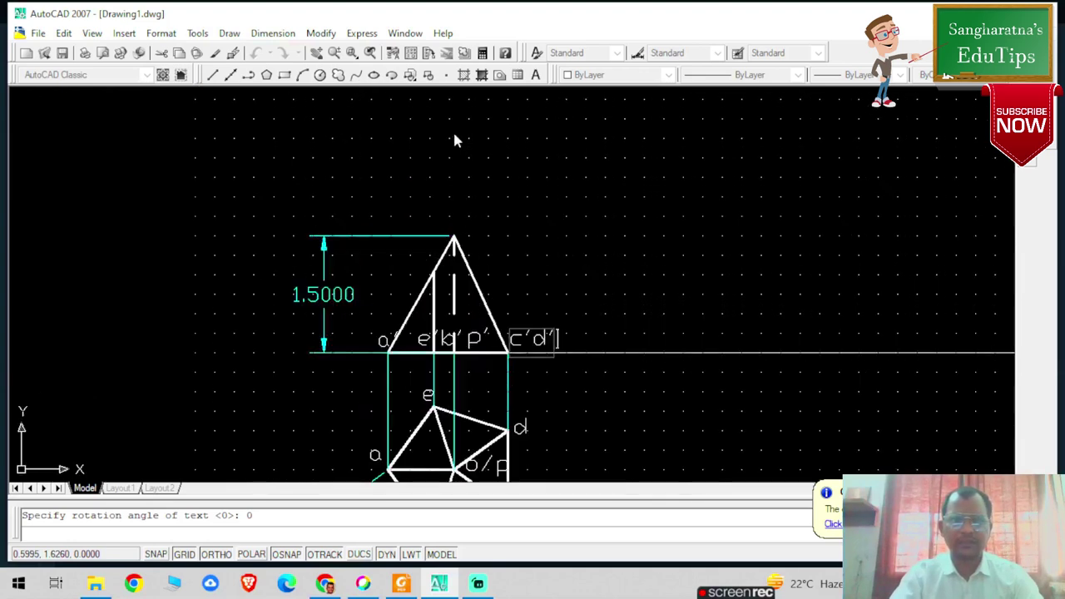
{"action": "scroll", "coordinate": [471, 296], "scroll_direction": "up", "scroll_amount": 3}
{"action": "left_click", "coordinate": [426, 173]}
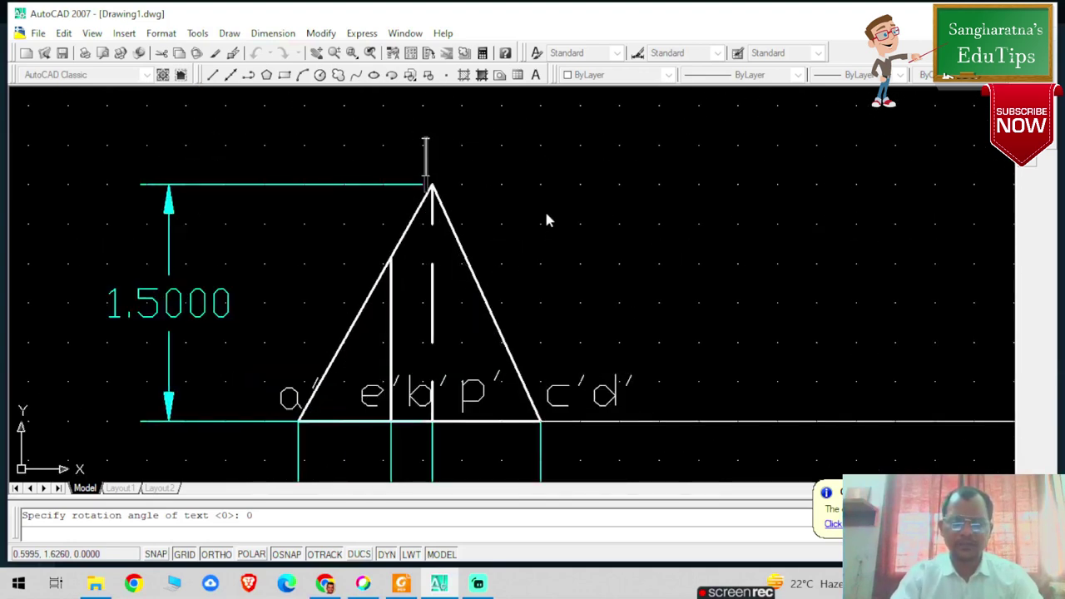
{"action": "type", "text": "o'"}
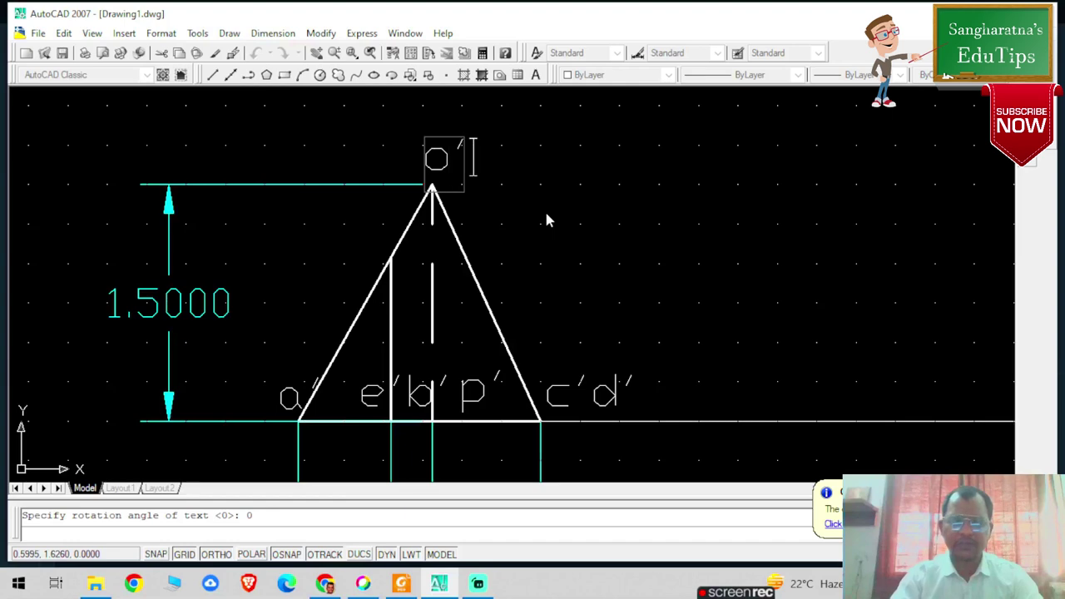
- Label the pentagon's topmost corner e
{"action": "scroll", "coordinate": [546, 235], "scroll_direction": "down", "scroll_amount": 3}
{"action": "scroll", "coordinate": [571, 411], "scroll_direction": "up", "scroll_amount": 3}
{"action": "left_click", "coordinate": [419, 331]}
{"action": "type", "text": "e"}
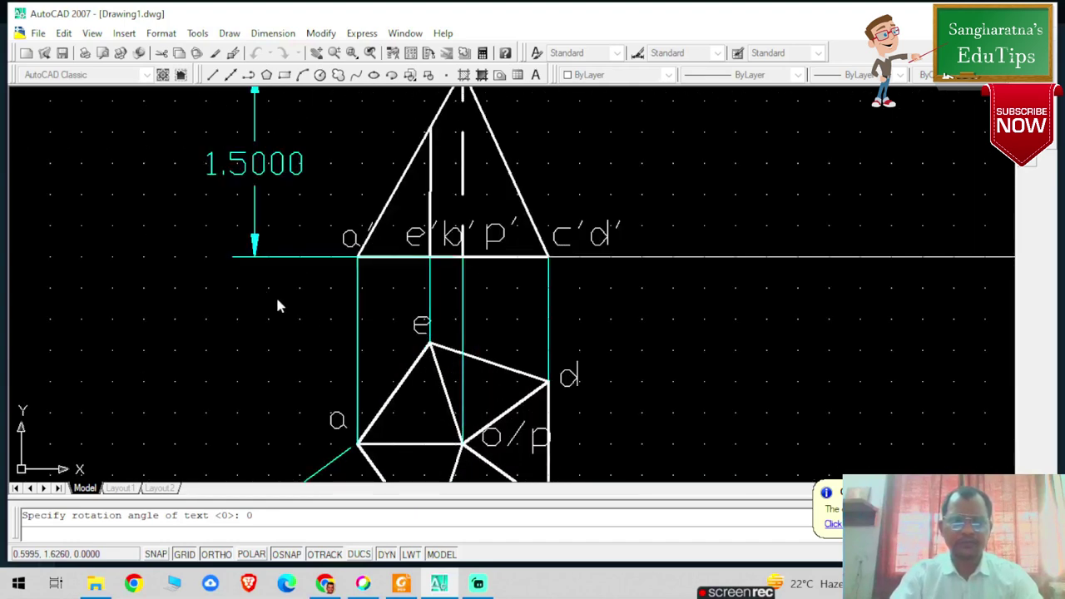
- Label the reference line's left end X and its right end Y
{"action": "left_click", "coordinate": [225, 269]}
{"action": "type", "text": "X"}
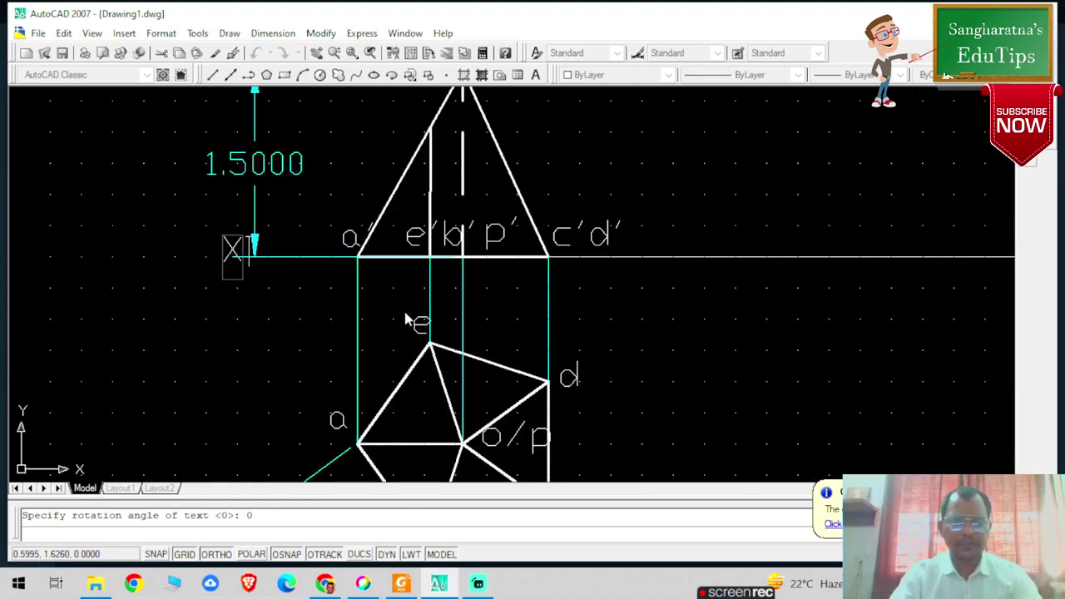
{"action": "scroll", "coordinate": [726, 383], "scroll_direction": "down", "scroll_amount": 4}
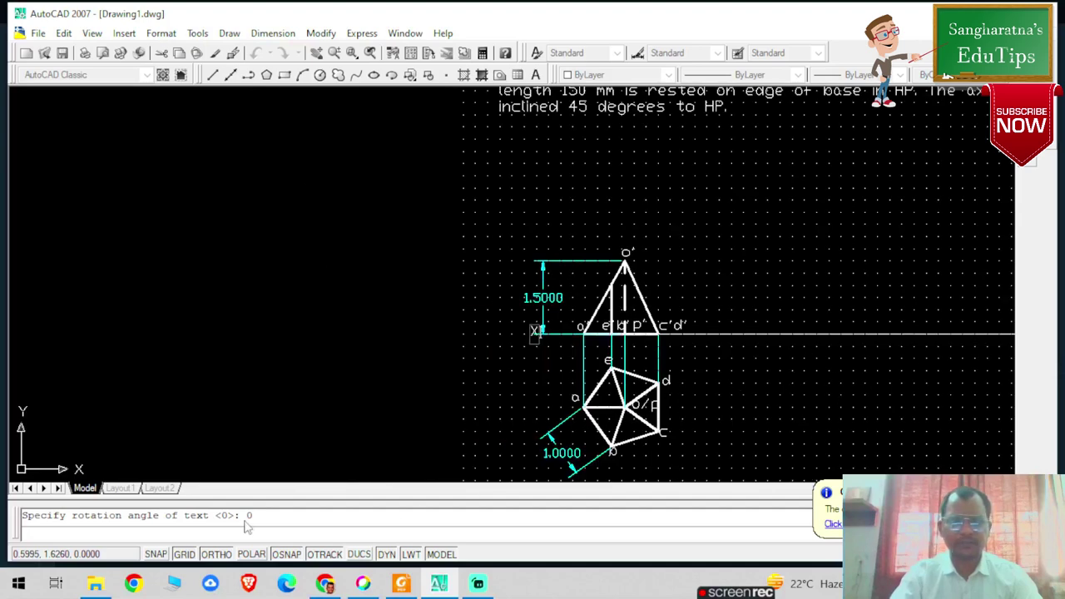
{"action": "scroll", "coordinate": [832, 358], "scroll_direction": "up", "scroll_amount": 5}
{"action": "scroll", "coordinate": [663, 290], "scroll_direction": "down", "scroll_amount": 7}
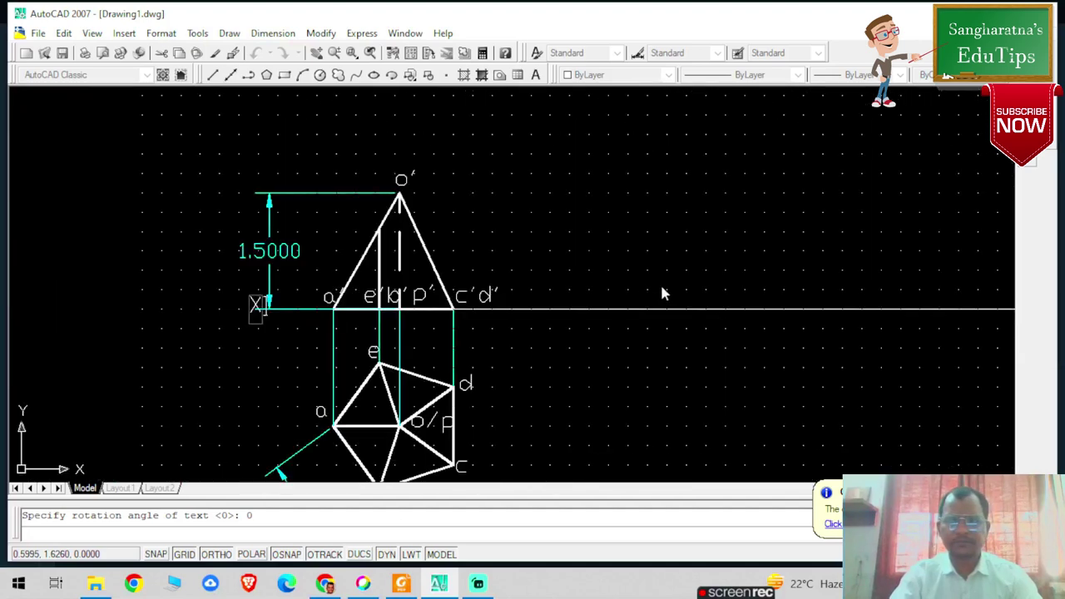
{"action": "scroll", "coordinate": [892, 319], "scroll_direction": "up", "scroll_amount": 3}
{"action": "left_click", "coordinate": [801, 300]}
{"action": "type", "text": "Y"}
- Add the two-line text VP, FV above the reference line and HP, TV below it
{"action": "left_click", "coordinate": [659, 151]}
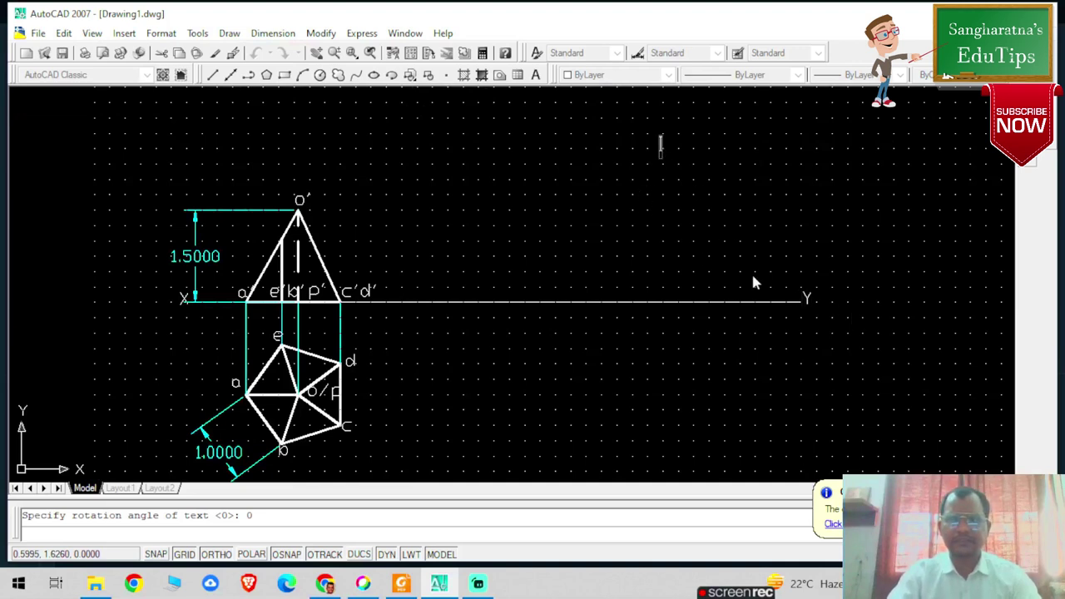
{"action": "type", "text": "VP"}
{"action": "key", "text": "Return"}
{"action": "type", "text": "FV"}
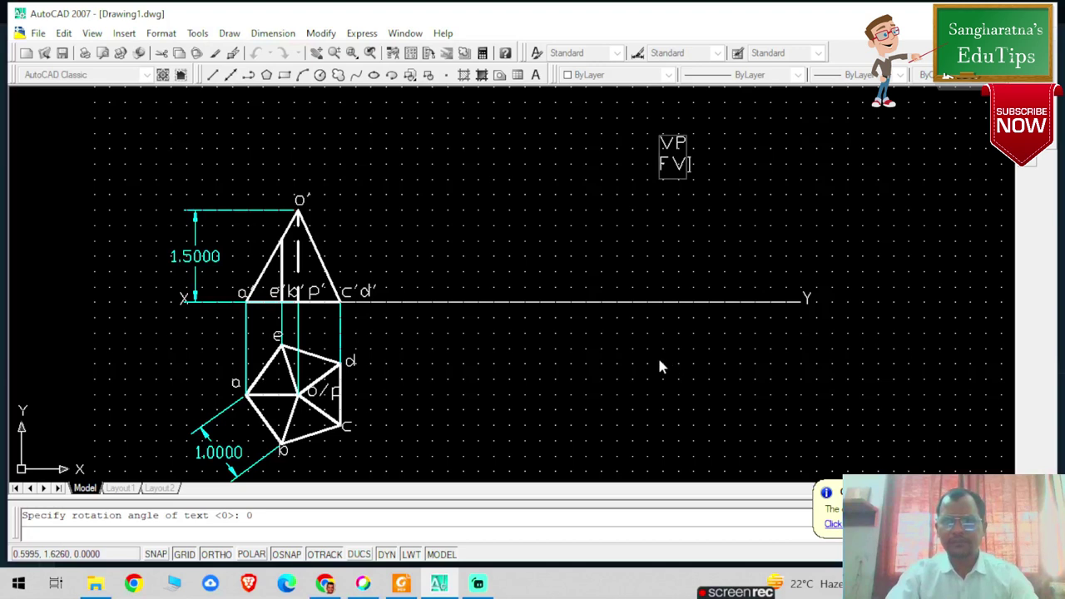
{"action": "type", "text": "HP"}
{"action": "key", "text": "Return"}
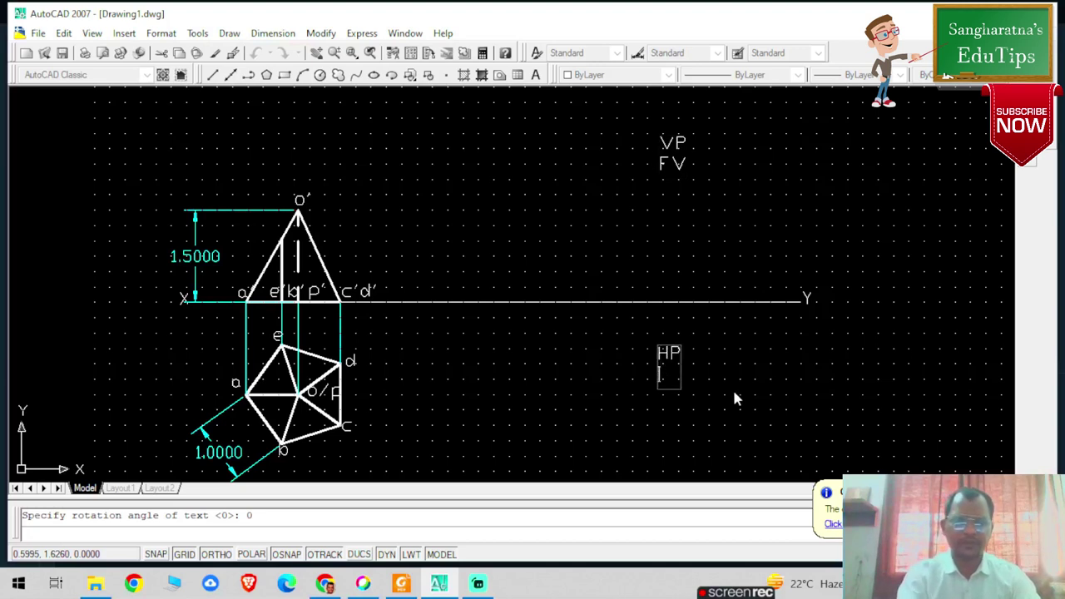
{"action": "type", "text": "TC"}
{"action": "key", "text": "BackSpace"}
{"action": "type", "text": "V"}
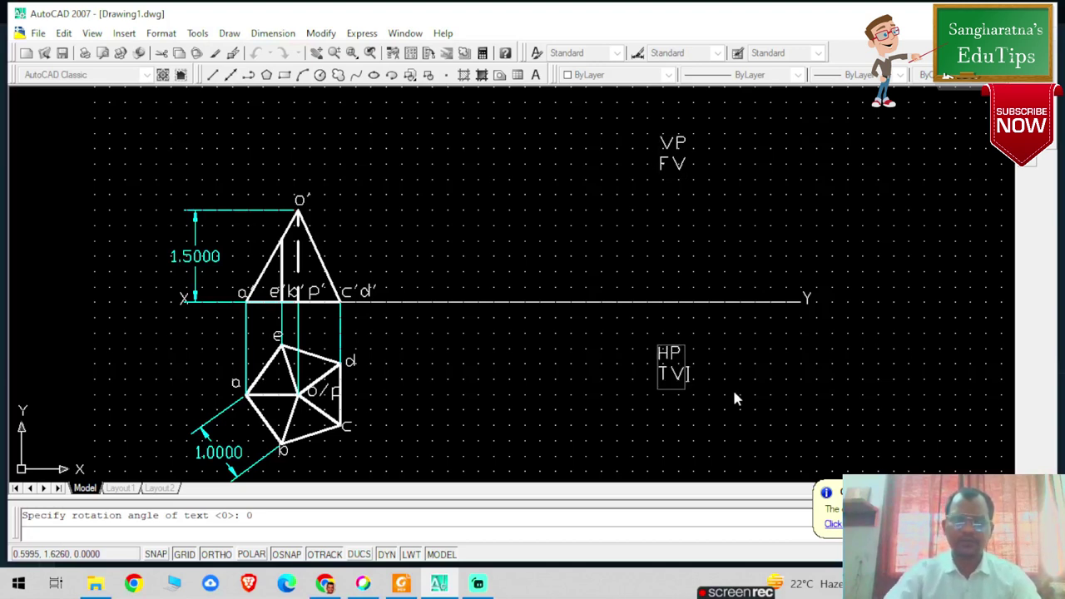
- Add a two-line credit below the reference line's right end with the author's name and GHRCE, Nagpur, and end the text command
{"action": "left_click", "coordinate": [792, 421]}
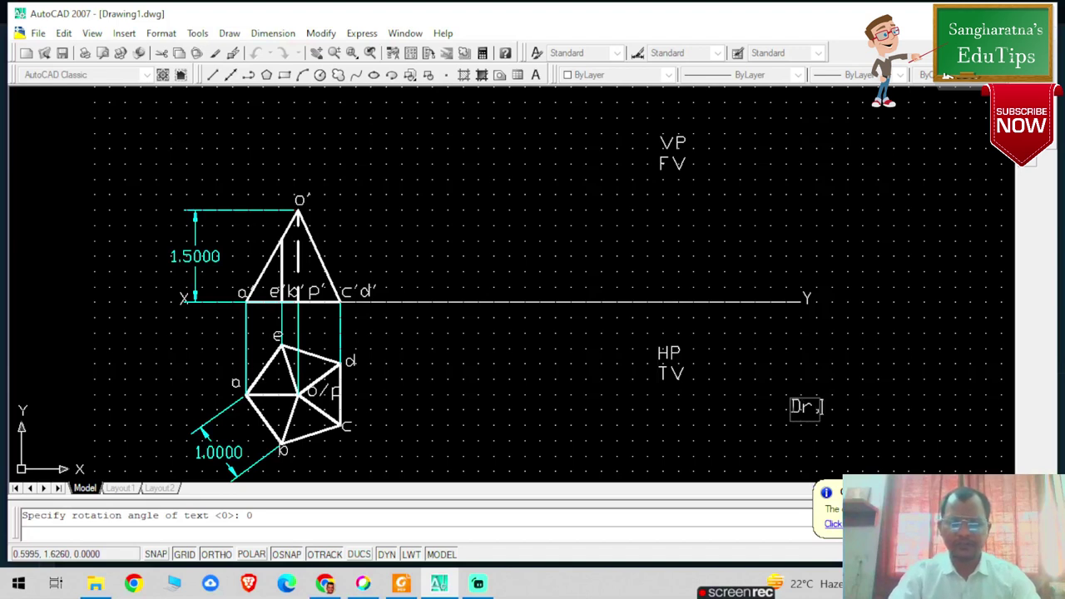
{"action": "type", "text": "Dr. Sangharatna"}
{"action": "key", "text": "Return"}
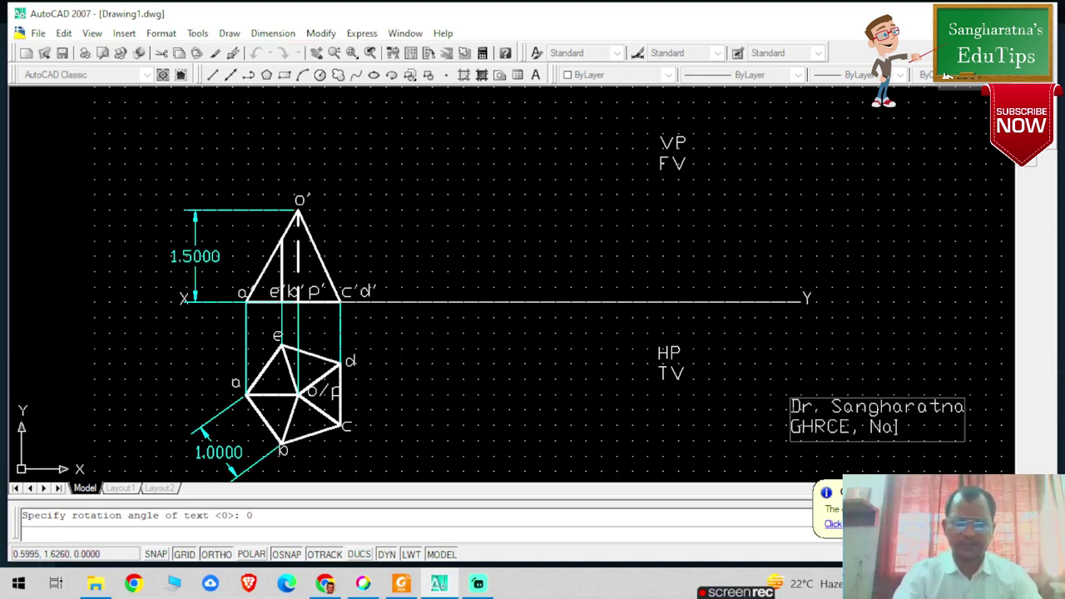
{"action": "left_click", "coordinate": [849, 333]}
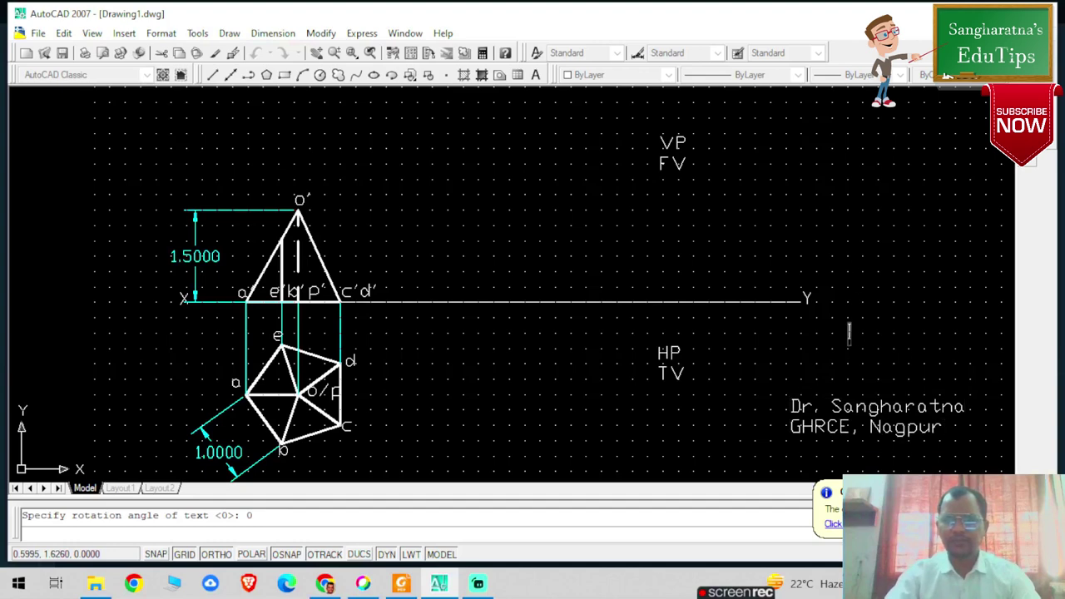
{"action": "key", "text": "Return"}
{"action": "scroll", "coordinate": [380, 304], "scroll_direction": "down", "scroll_amount": 2}
{"action": "scroll", "coordinate": [357, 376], "scroll_direction": "up", "scroll_amount": 7}
{"action": "scroll", "coordinate": [358, 325], "scroll_direction": "down", "scroll_amount": 3}
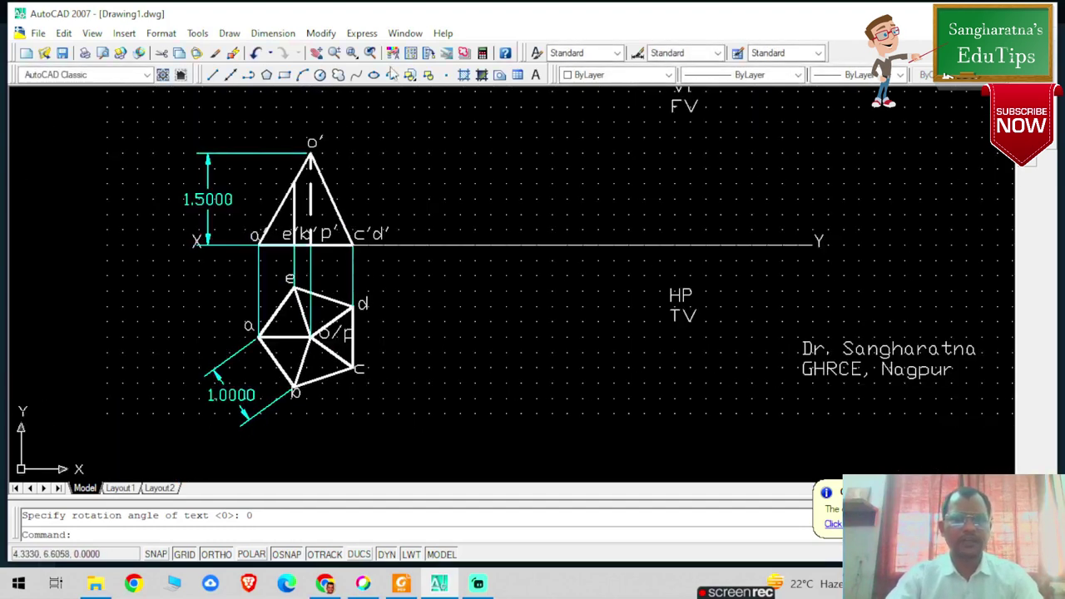
{"action": "scroll", "coordinate": [399, 162], "scroll_direction": "up", "scroll_amount": 2}
{"action": "scroll", "coordinate": [399, 163], "scroll_direction": "down", "scroll_amount": 1}
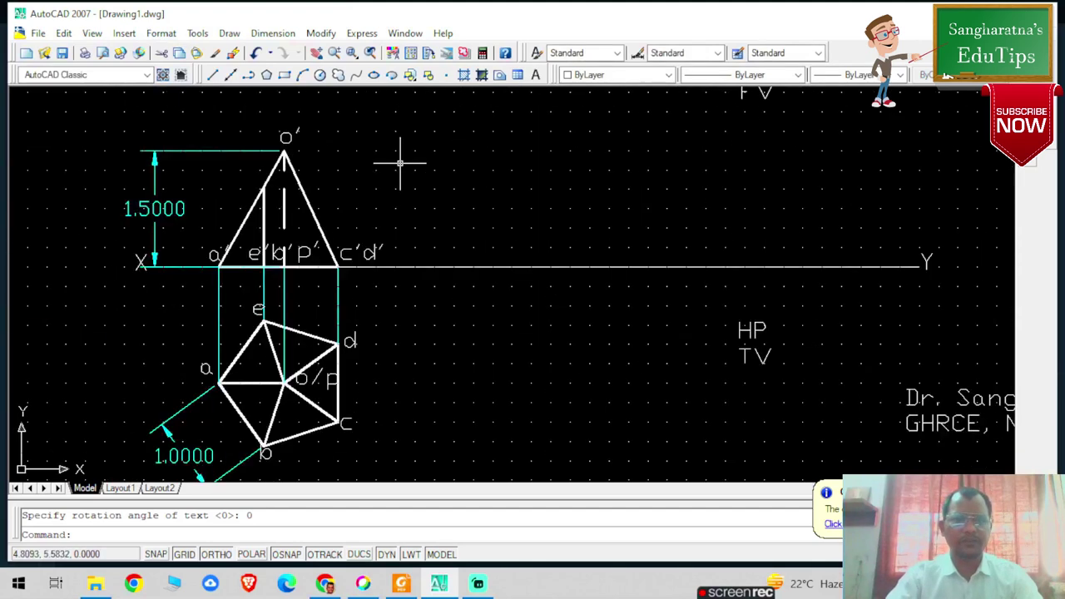
{"action": "scroll", "coordinate": [516, 179], "scroll_direction": "up", "scroll_amount": 2}
{"action": "scroll", "coordinate": [511, 178], "scroll_direction": "down", "scroll_amount": 4}
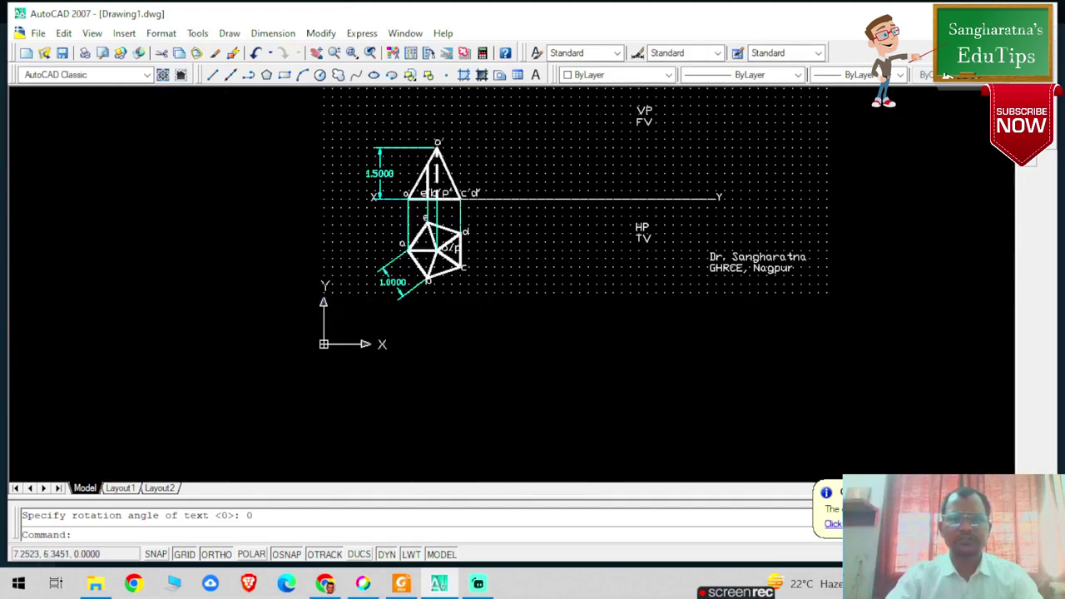
{"action": "scroll", "coordinate": [589, 109], "scroll_direction": "up", "scroll_amount": 4}
{"action": "scroll", "coordinate": [590, 104], "scroll_direction": "down", "scroll_amount": 4}
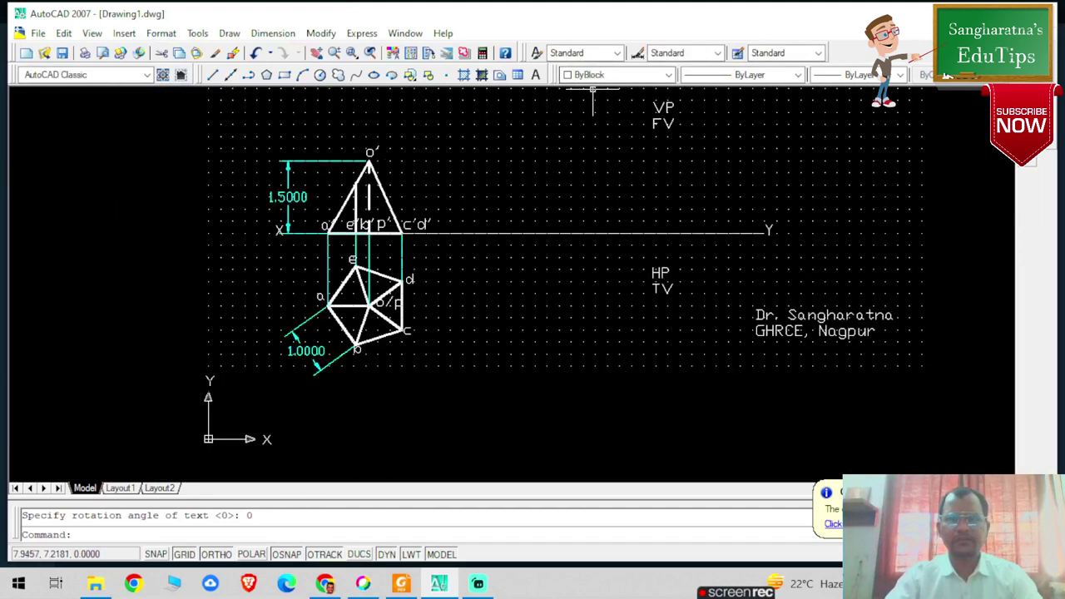
{"action": "scroll", "coordinate": [591, 105], "scroll_direction": "up", "scroll_amount": 4}
{"action": "scroll", "coordinate": [591, 105], "scroll_direction": "down", "scroll_amount": 4}
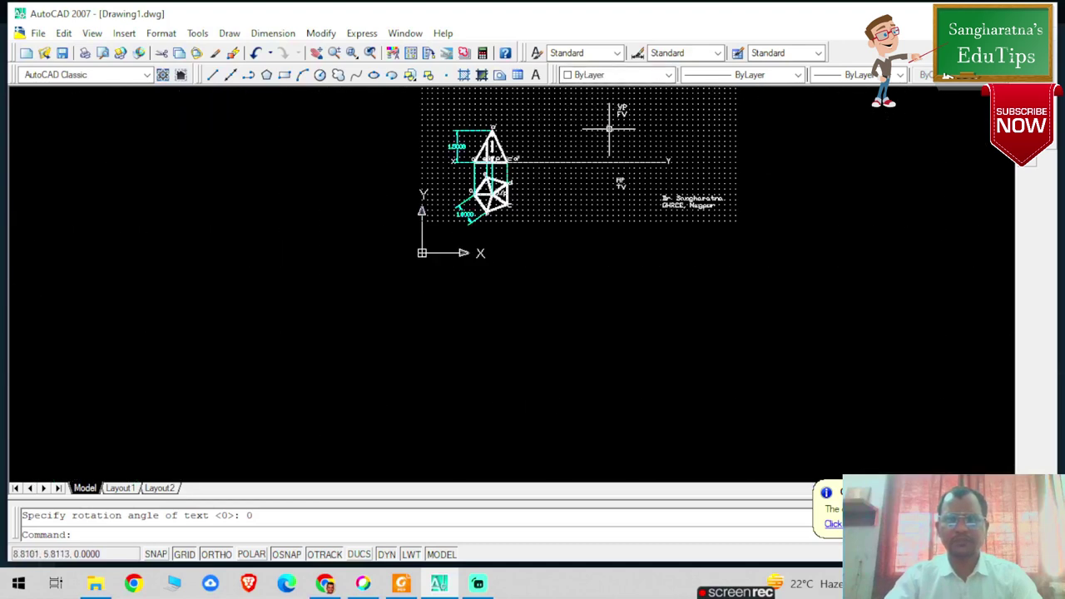
{"action": "scroll", "coordinate": [612, 108], "scroll_direction": "up", "scroll_amount": 4}
{"action": "scroll", "coordinate": [609, 129], "scroll_direction": "down", "scroll_amount": 4}
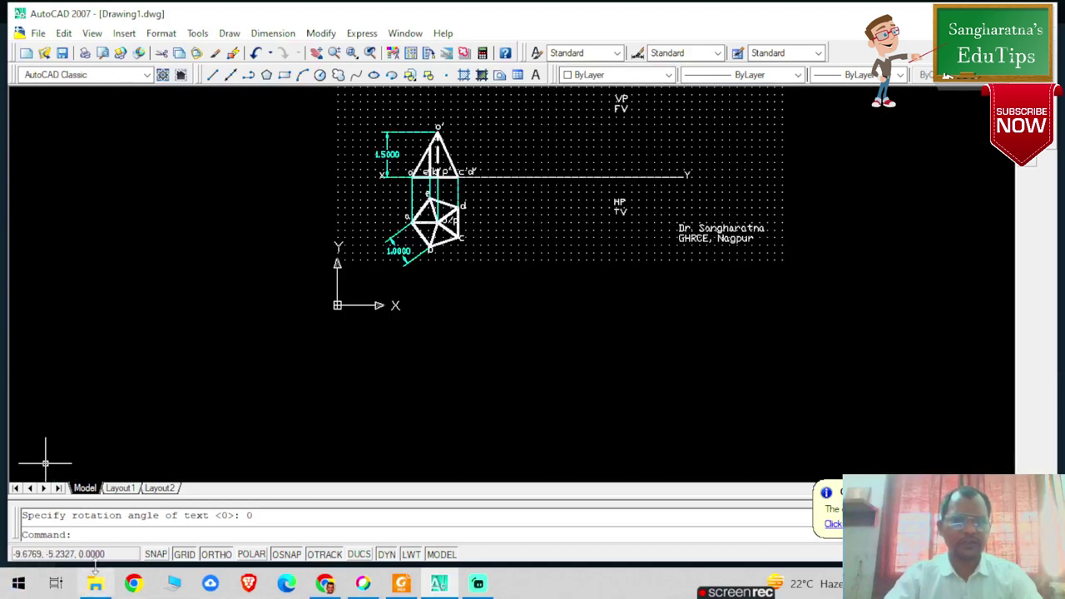
- Display the whole drawing with Zoom All and close in on the front view
{"action": "key", "text": "Return"}
{"action": "type", "text": "a"}
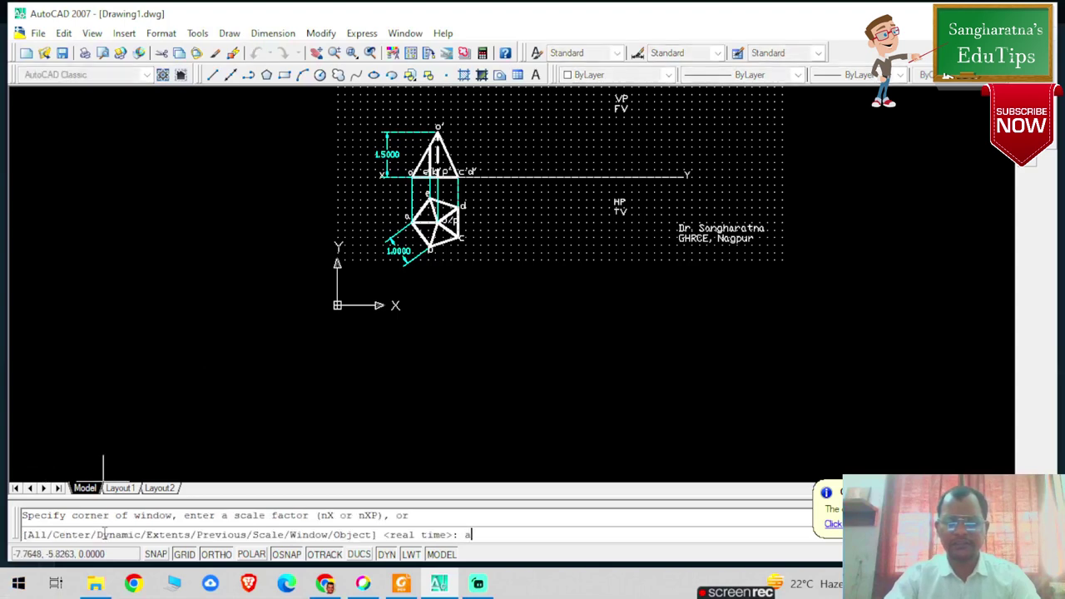
{"action": "key", "text": "Return"}
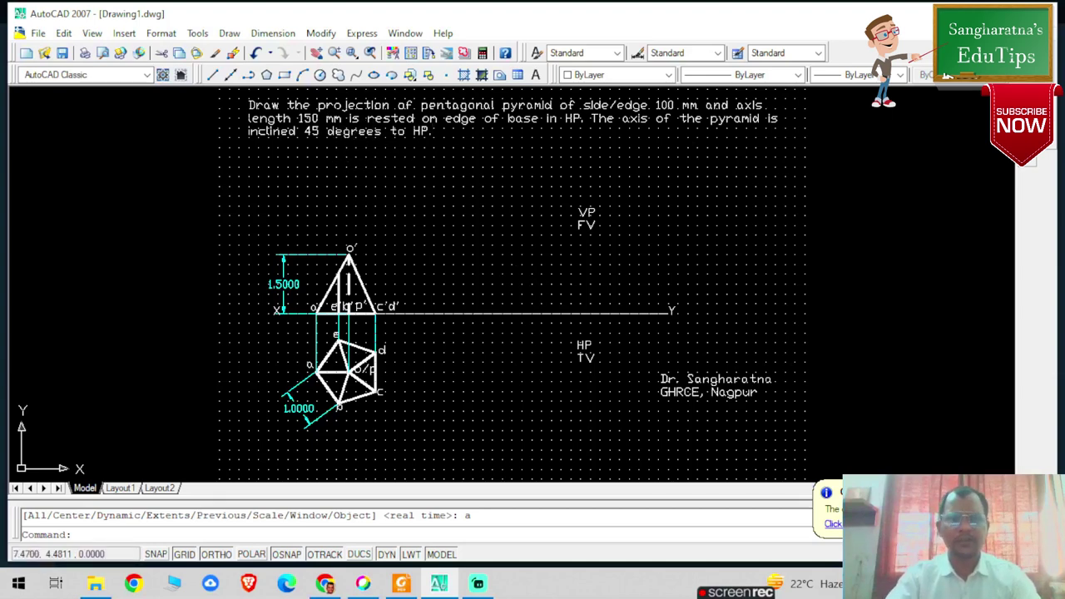
{"action": "scroll", "coordinate": [437, 279], "scroll_direction": "up", "scroll_amount": 5}
{"action": "scroll", "coordinate": [278, 278], "scroll_direction": "down", "scroll_amount": 1}
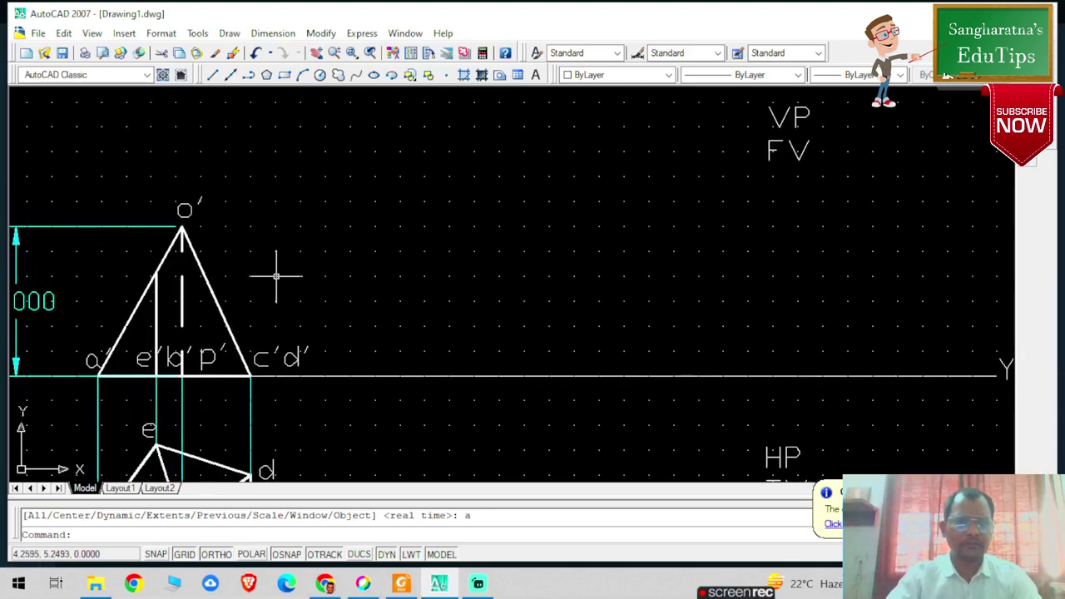
{"action": "left_click", "coordinate": [67, 175]}
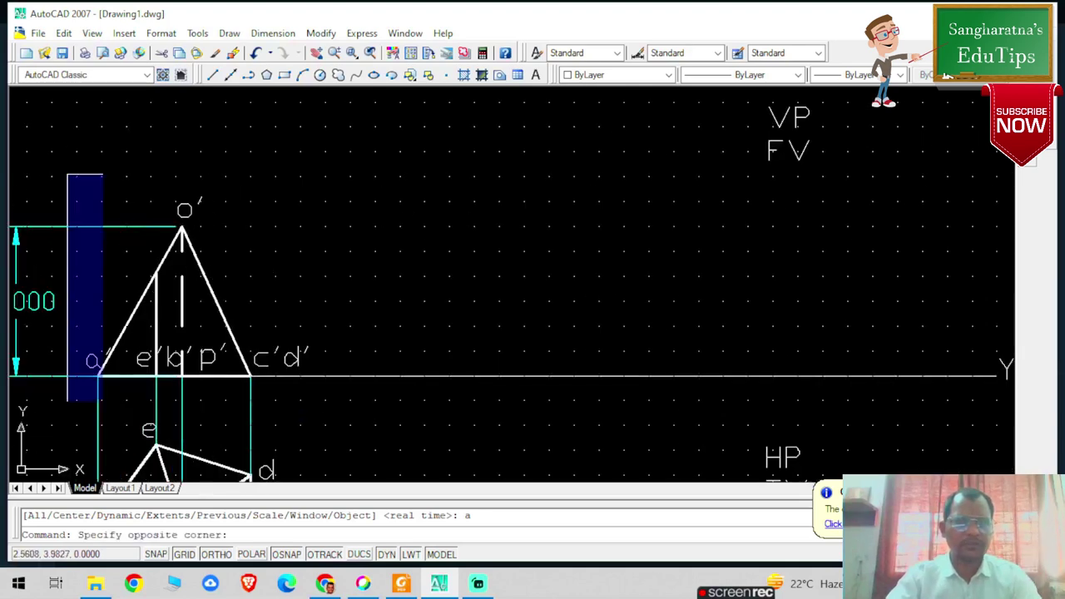
{"action": "left_click", "coordinate": [289, 428]}
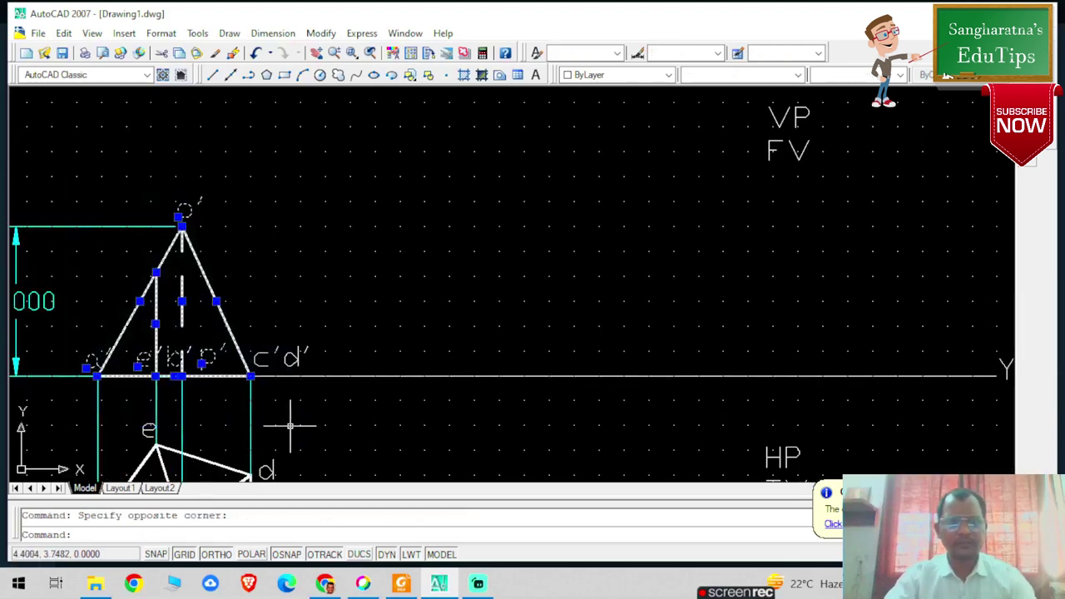
{"action": "left_click", "coordinate": [304, 412]}
{"action": "key", "text": "Escape"}
{"action": "key", "text": "Escape"}
- Copy the front view triangle with all its labels and paste it on the reference line to the right of the original
{"action": "left_click", "coordinate": [72, 174]}
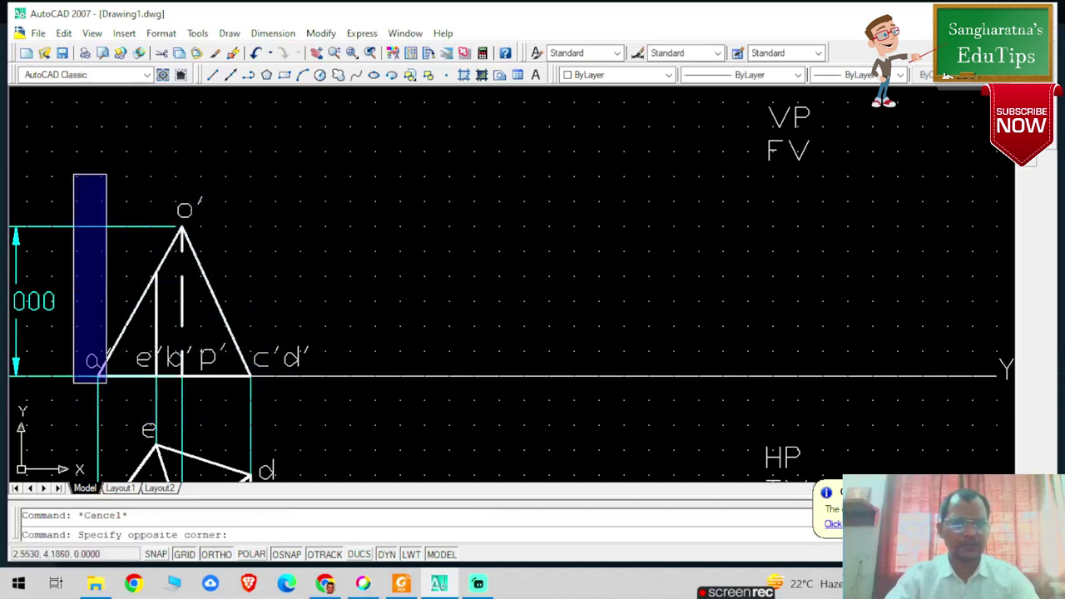
{"action": "left_click", "coordinate": [336, 424]}
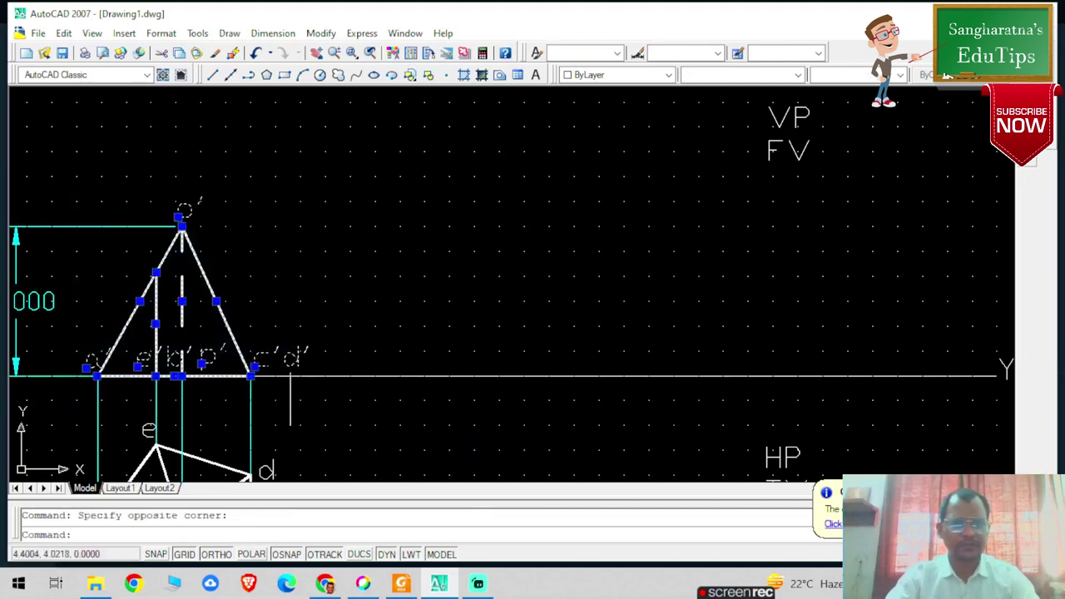
{"action": "right_click", "coordinate": [252, 374]}
{"action": "left_click", "coordinate": [284, 105]}
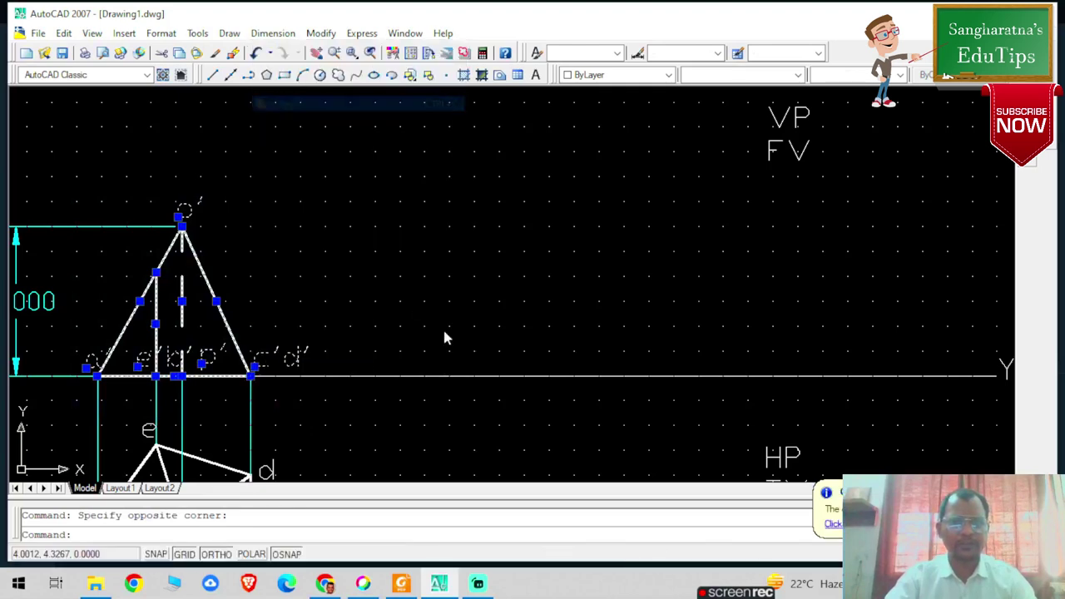
{"action": "key", "text": "ctrl+v"}
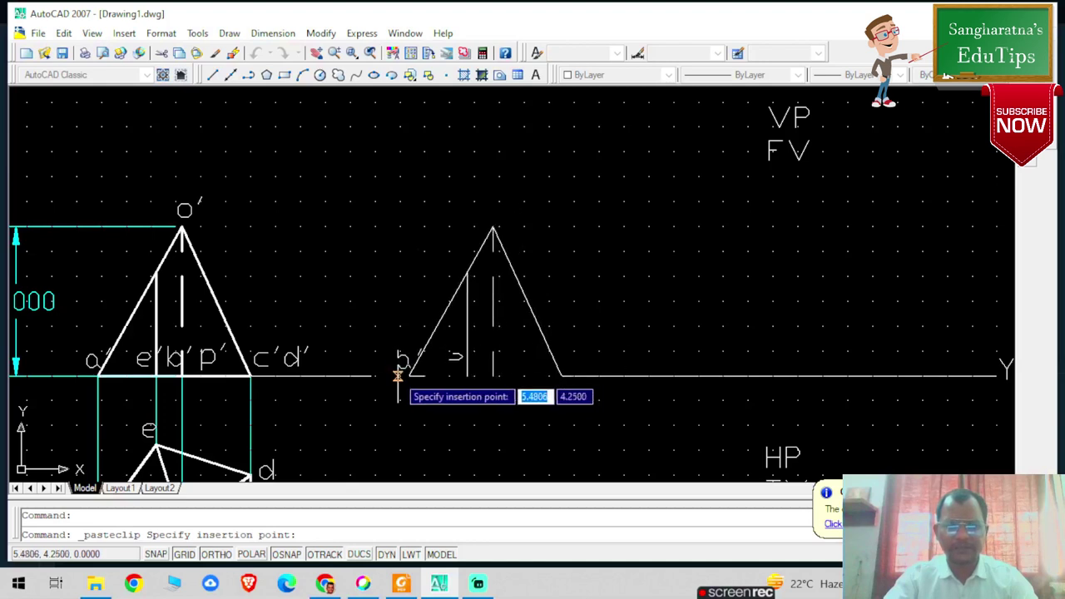
{"action": "left_click", "coordinate": [400, 375]}
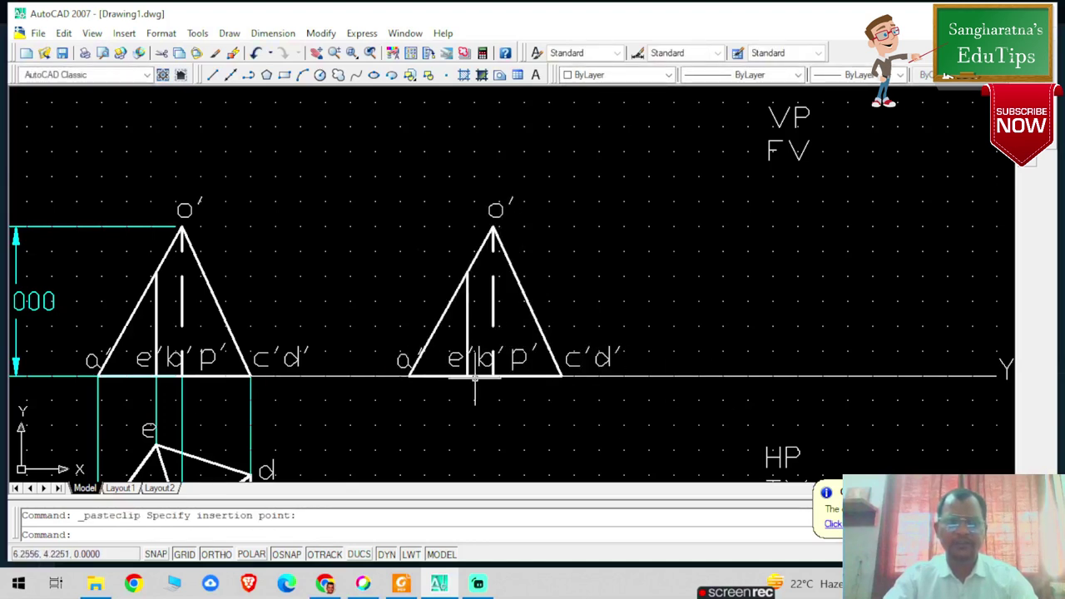
- Rotate the copied front view and its labels by -45° about its right base corner c'd'
{"action": "left_click", "coordinate": [376, 161]}
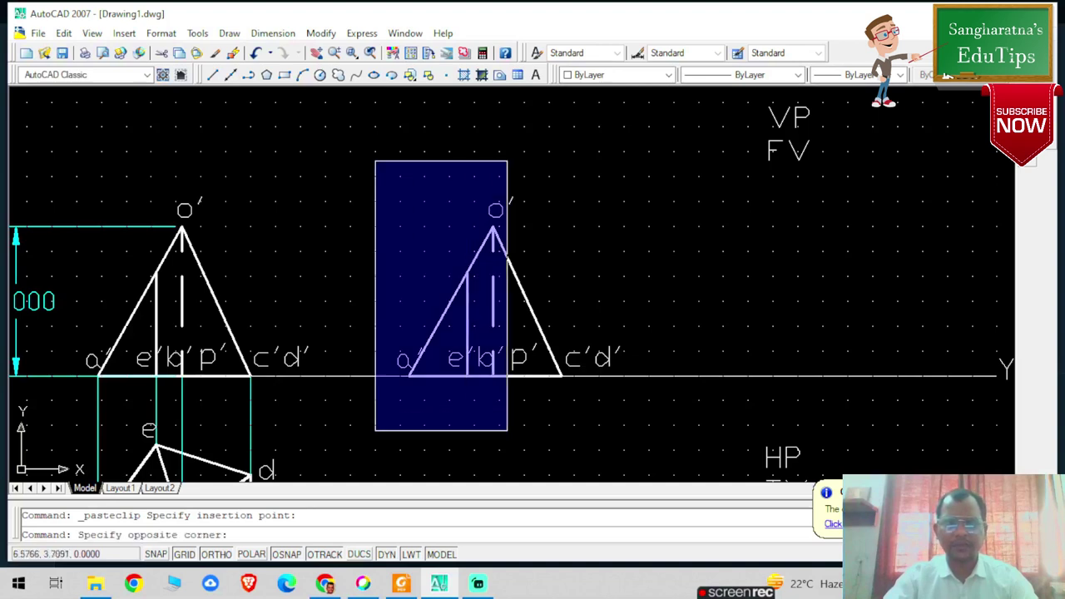
{"action": "left_click", "coordinate": [675, 437]}
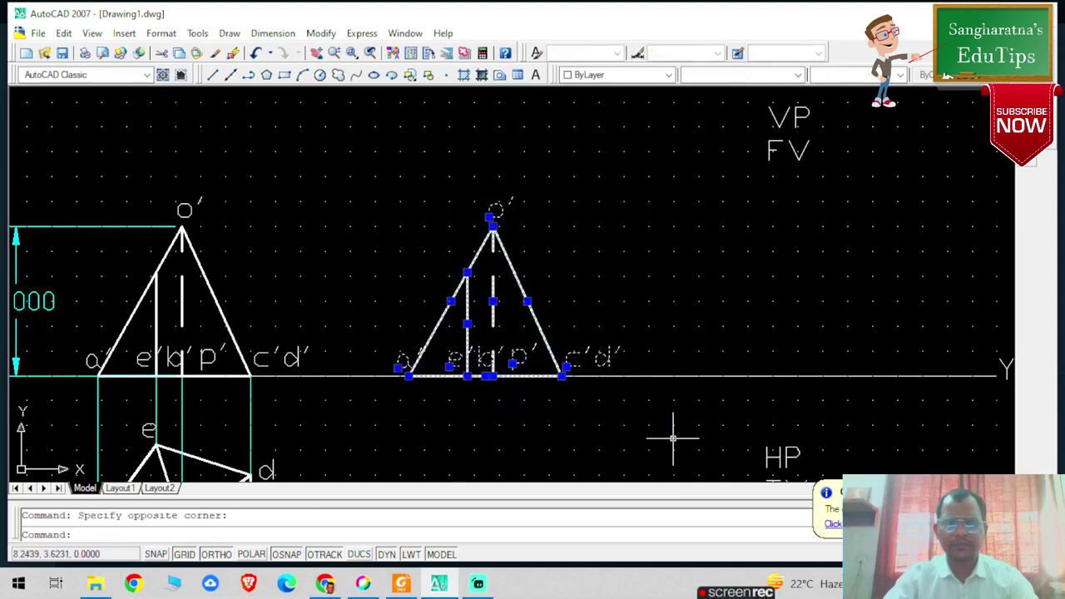
{"action": "right_click", "coordinate": [562, 376]}
{"action": "left_click", "coordinate": [596, 257]}
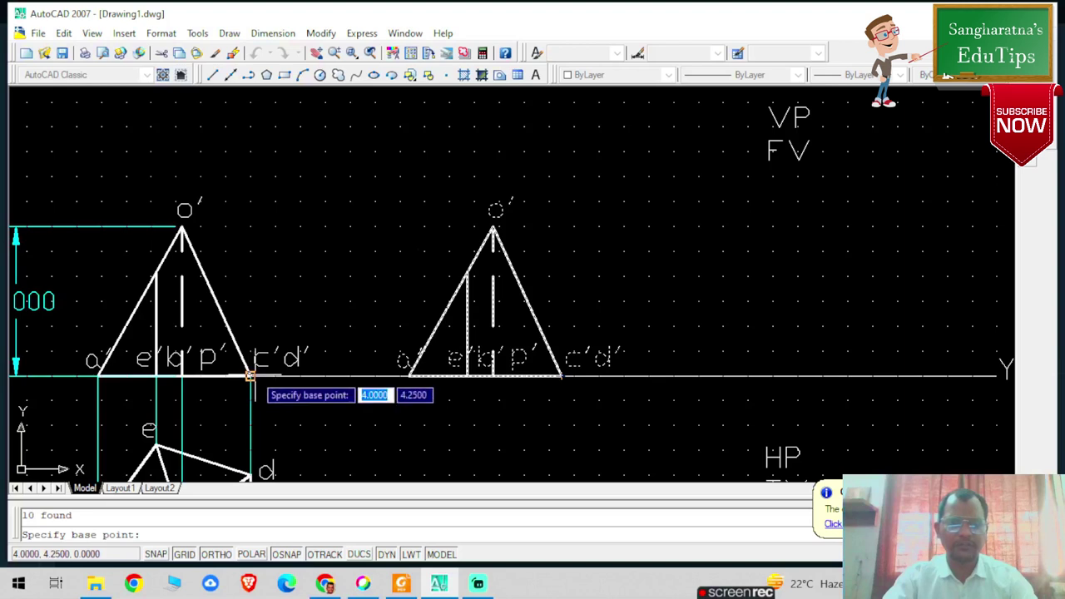
{"action": "left_click", "coordinate": [562, 376]}
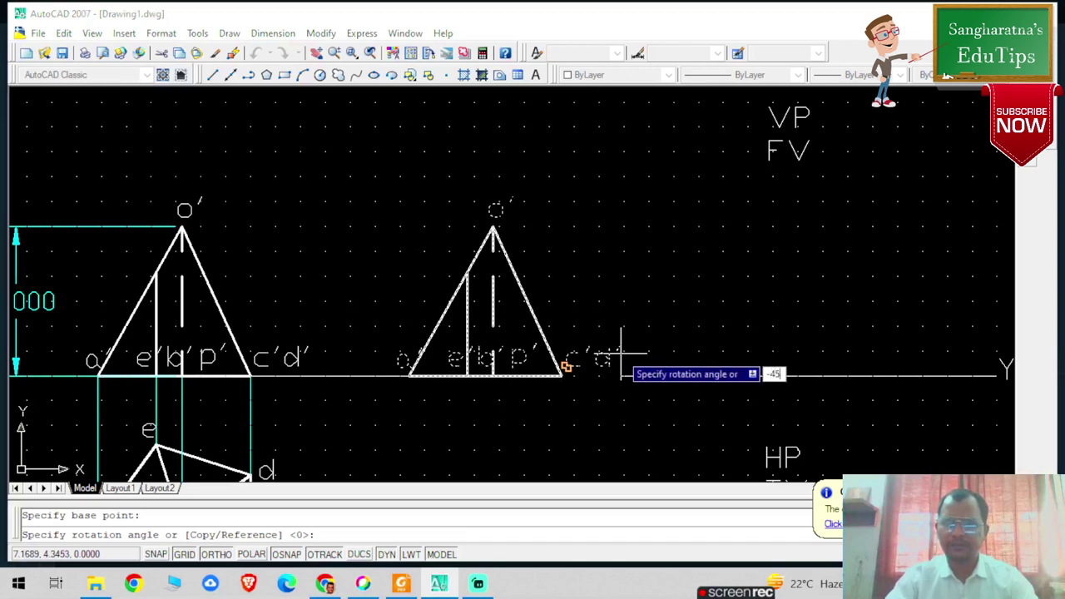
{"action": "key", "text": "Return"}
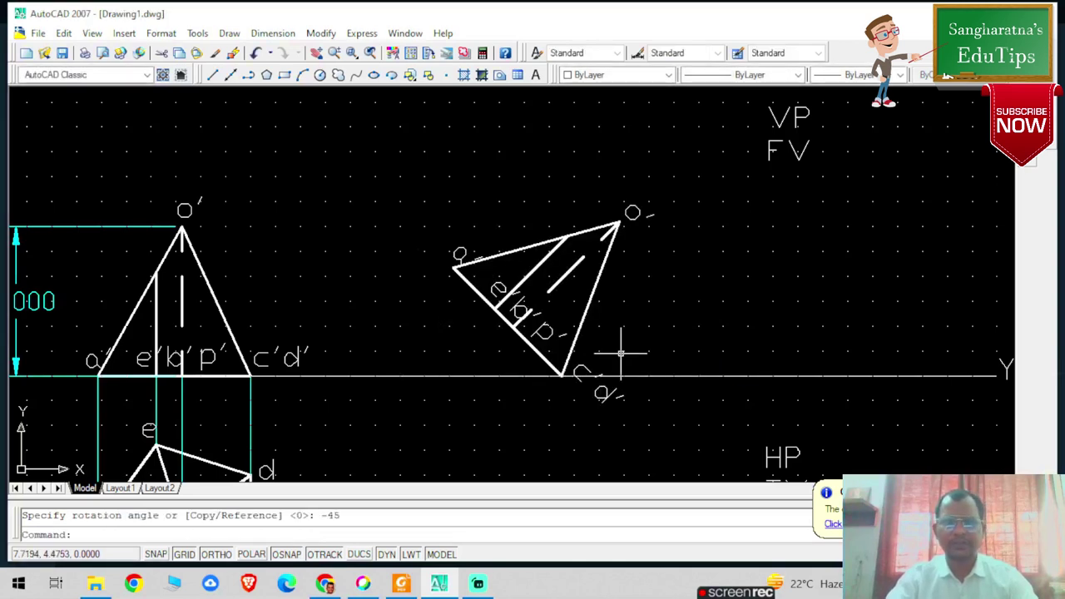
{"action": "key", "text": "Escape"}
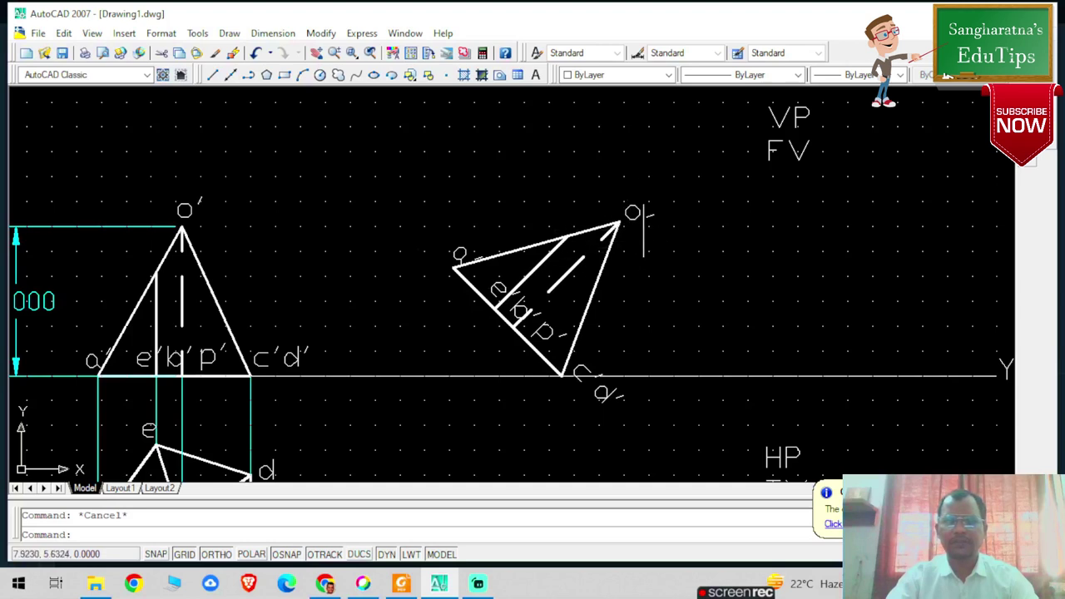
- Add an angular dimension between the XY reference line and the tilted front view's axis, placed to the right of the triangle
{"action": "left_click", "coordinate": [273, 33]}
{"action": "left_click", "coordinate": [279, 191]}
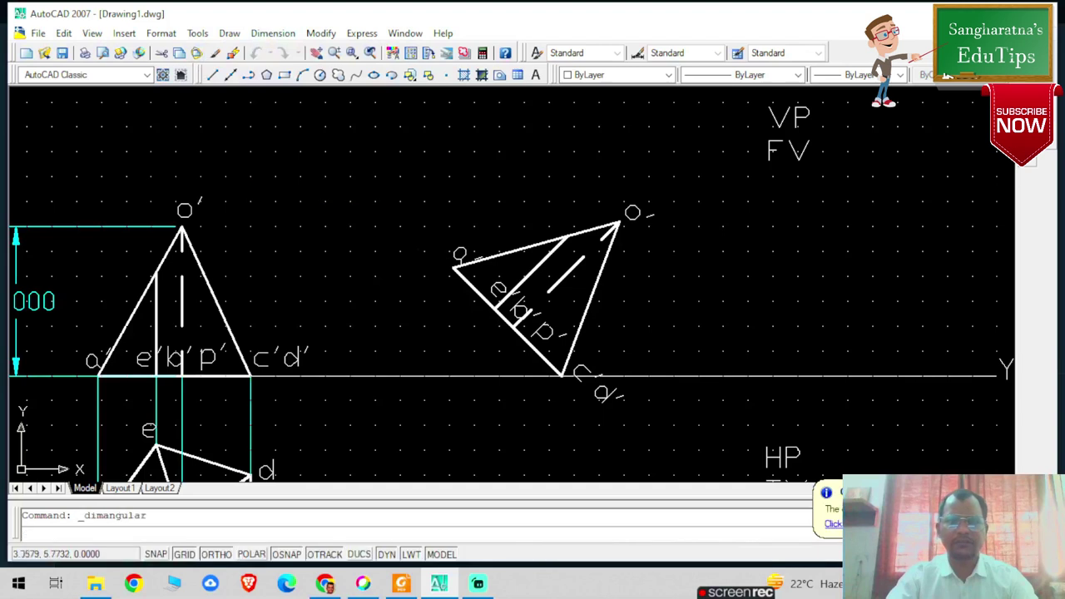
{"action": "left_click", "coordinate": [540, 375]}
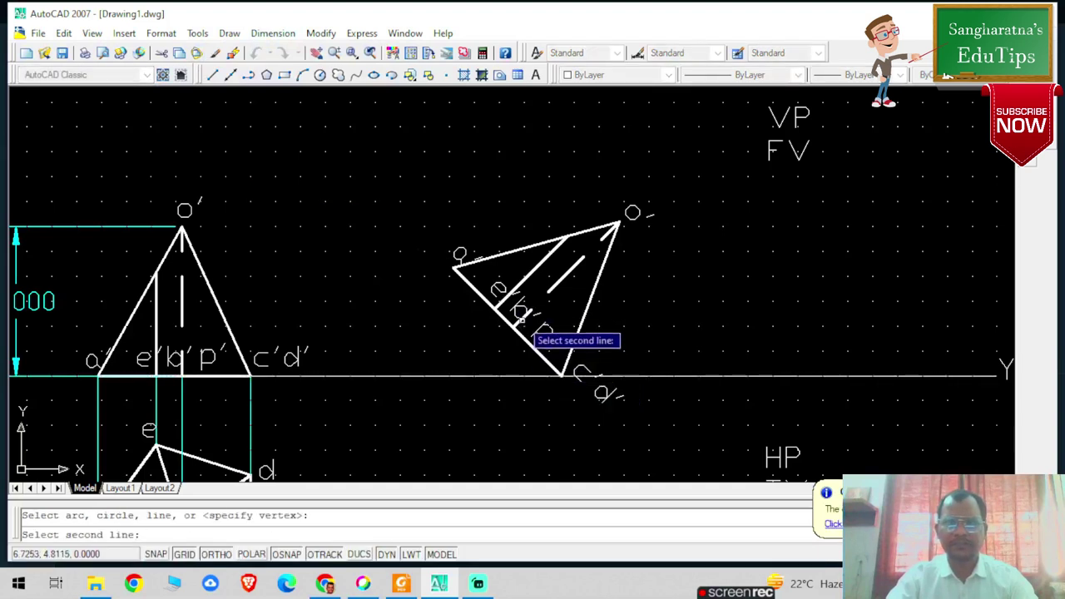
{"action": "left_click", "coordinate": [551, 287]}
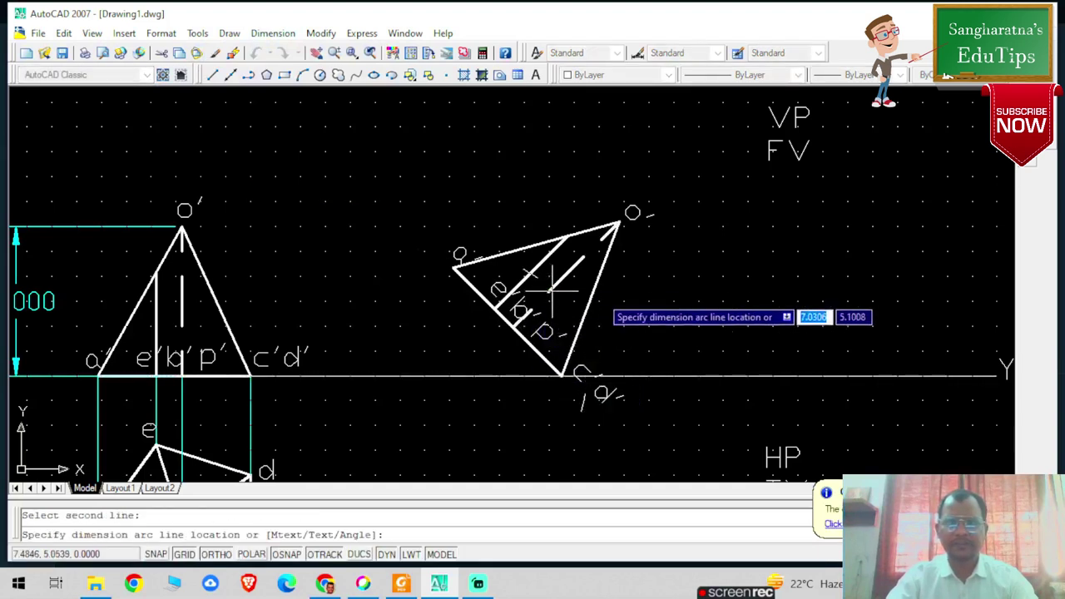
{"action": "left_click", "coordinate": [638, 304]}
- Change the colour of the axis angle dimension to Cyan and deselect it
{"action": "left_click", "coordinate": [637, 305]}
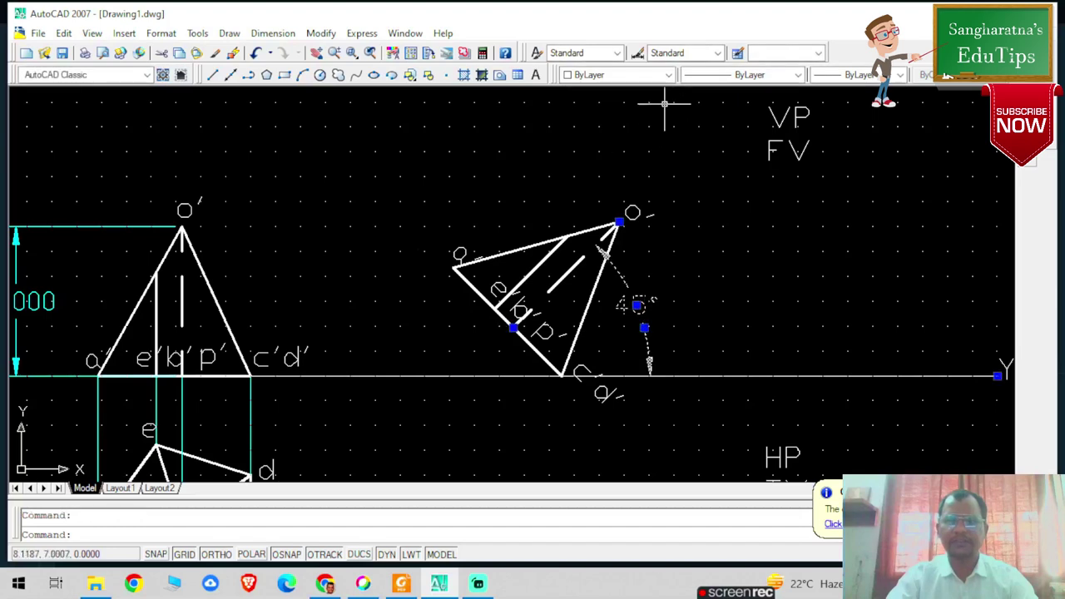
{"action": "left_click", "coordinate": [616, 75]}
{"action": "left_click", "coordinate": [595, 138]}
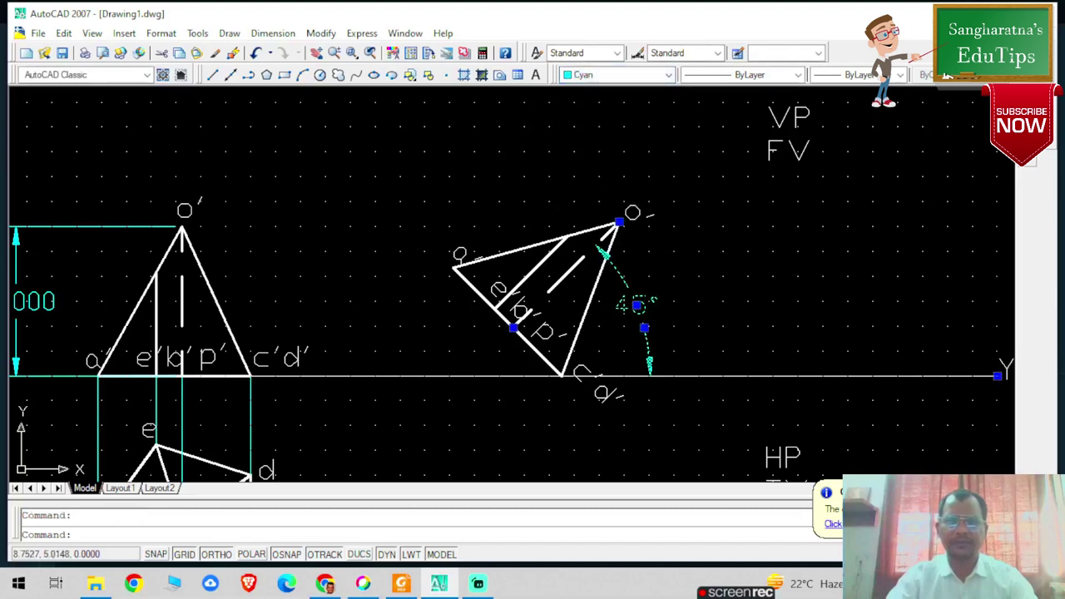
{"action": "key", "text": "Escape"}
- Draw vertical projector lines from corner a' and point e'b' of the tilted front view down across the XY line into the top view area
{"action": "scroll", "coordinate": [616, 378], "scroll_direction": "down", "scroll_amount": 2}
{"action": "scroll", "coordinate": [711, 466], "scroll_direction": "down", "scroll_amount": 3}
{"action": "scroll", "coordinate": [673, 424], "scroll_direction": "up", "scroll_amount": 4}
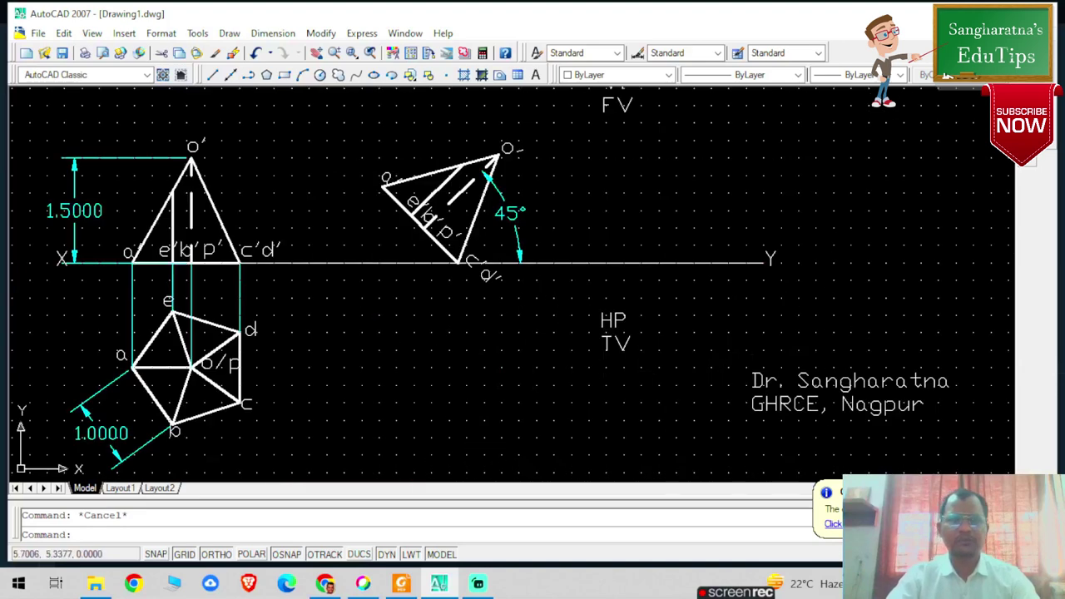
{"action": "left_click", "coordinate": [213, 74]}
{"action": "left_click", "coordinate": [382, 186]}
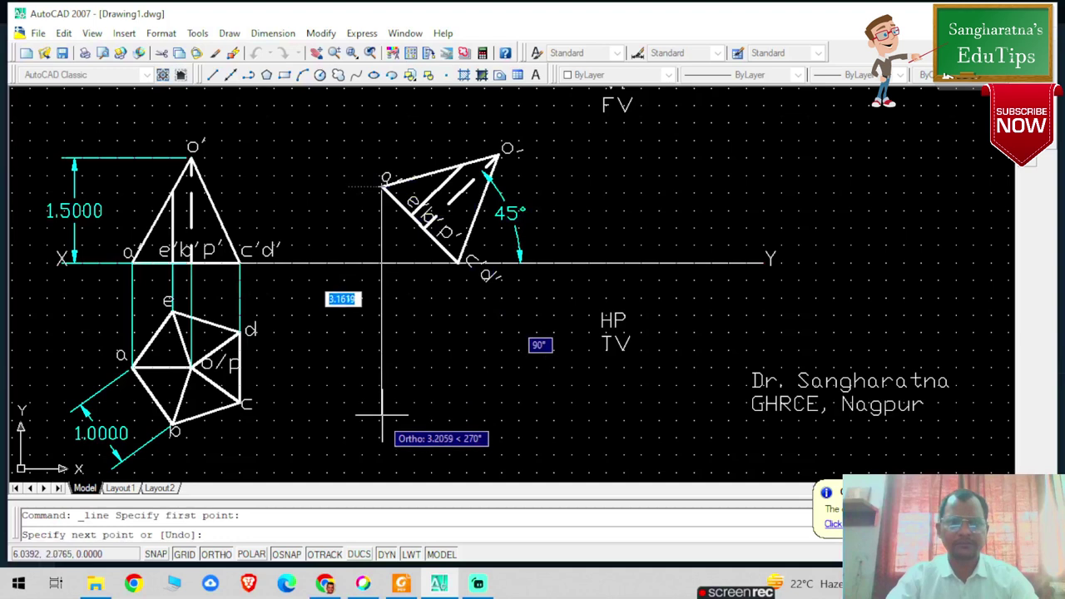
{"action": "left_click", "coordinate": [382, 478]}
{"action": "key", "text": "Escape"}
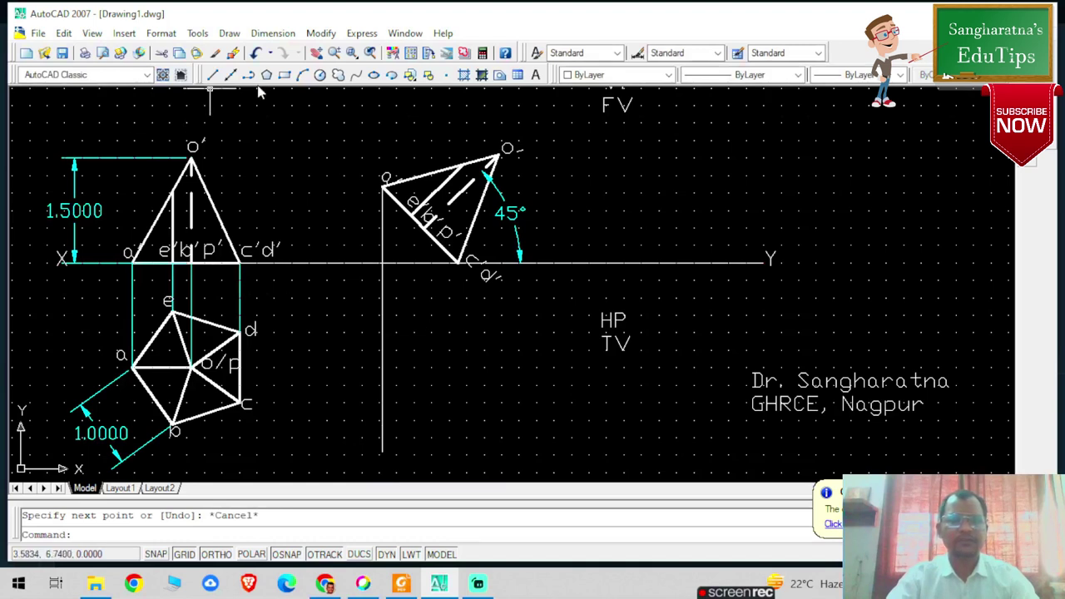
{"action": "left_click", "coordinate": [213, 75]}
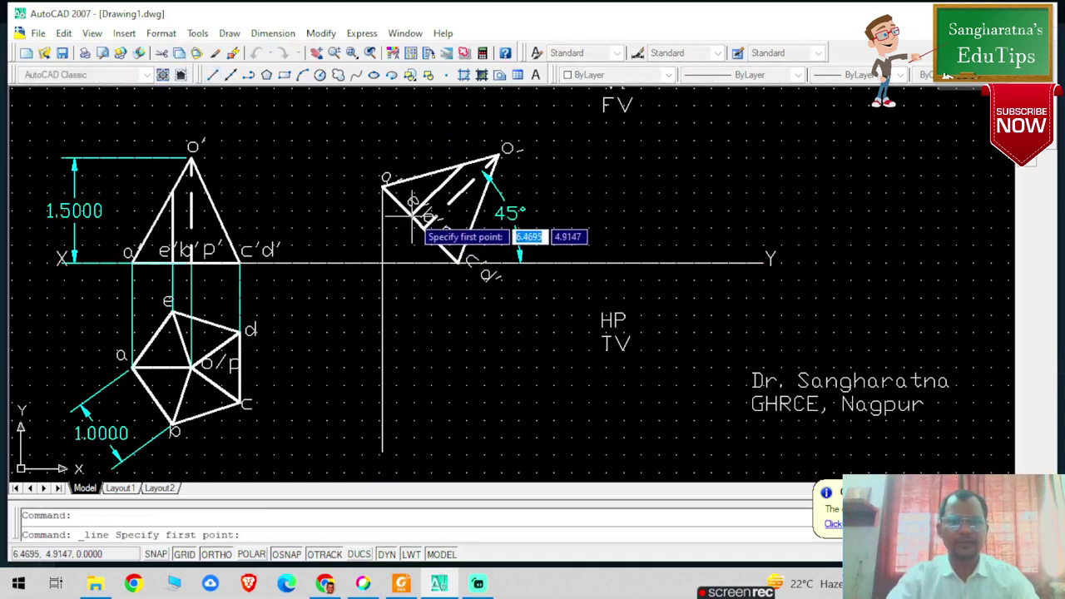
{"action": "left_click", "coordinate": [411, 215]}
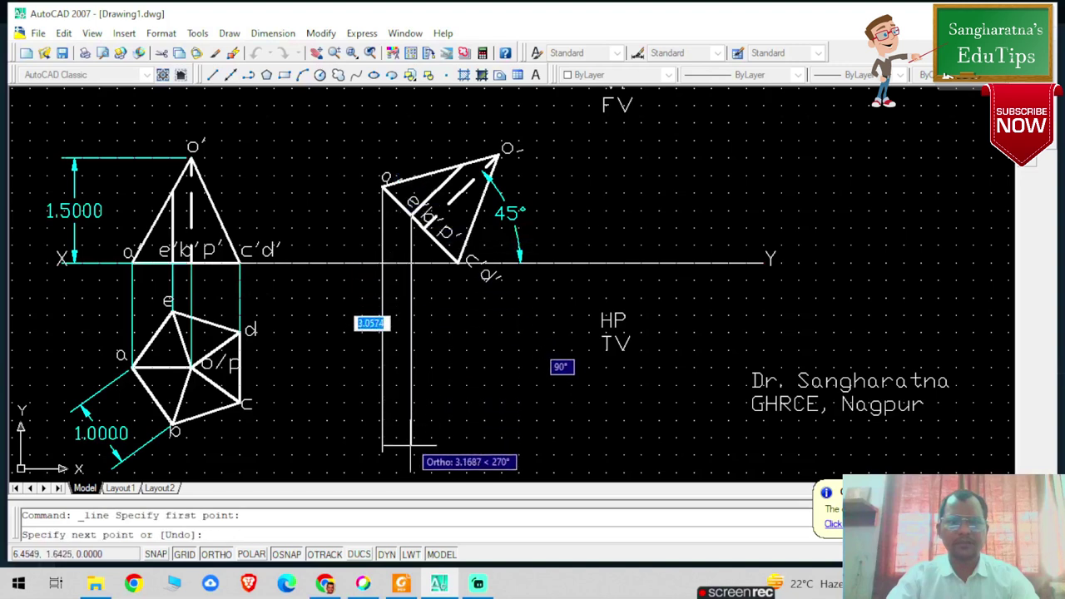
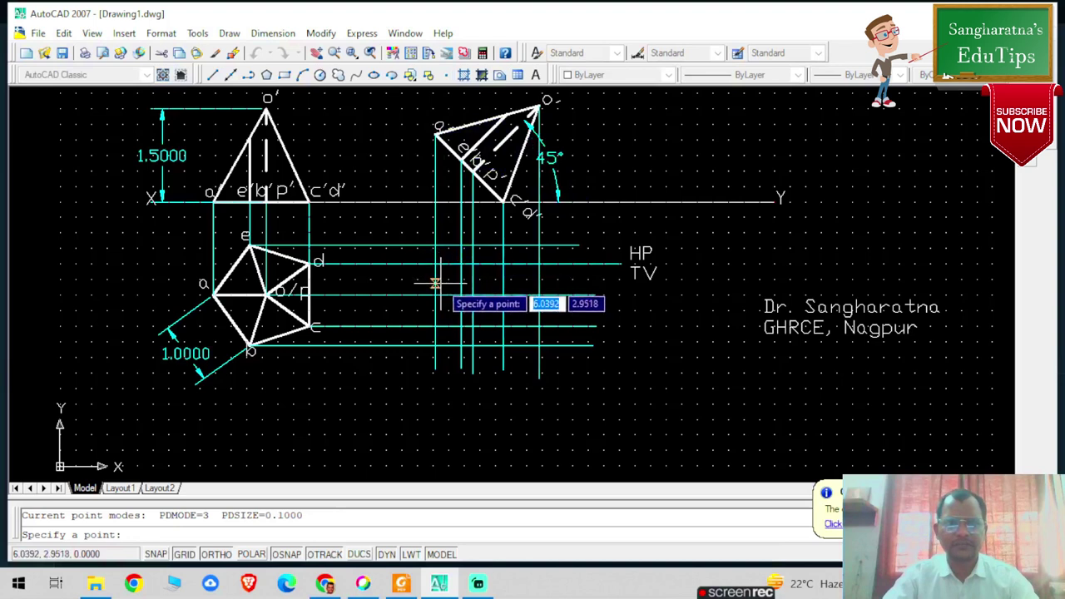
- Place point markers where the vertical projectors cross the matching horizontal projectors for a, e, b, p, d, c and o
{"action": "left_click", "coordinate": [436, 295]}
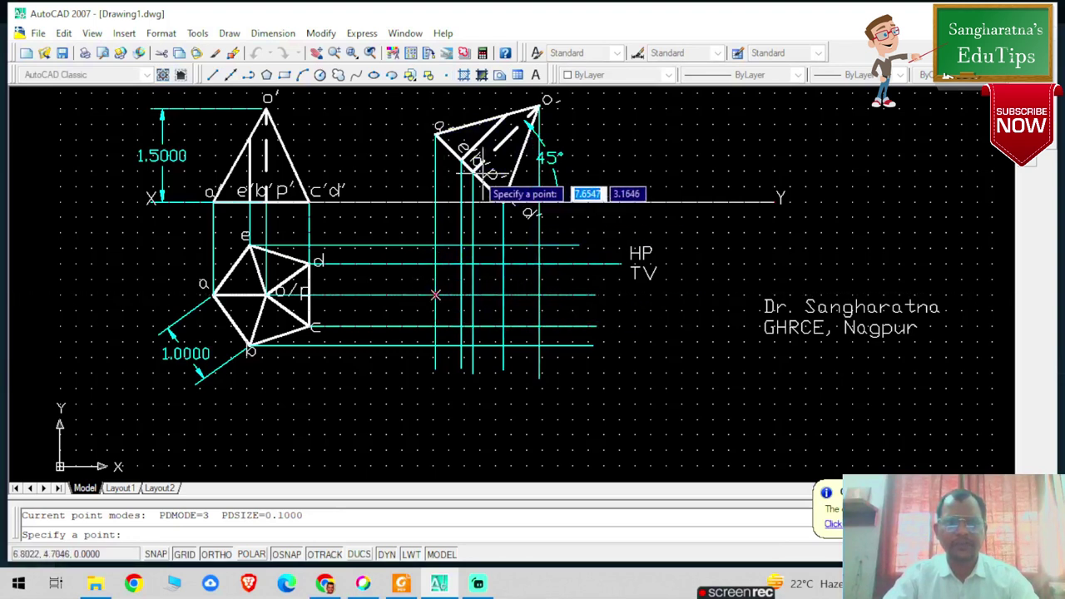
{"action": "left_click", "coordinate": [462, 244]}
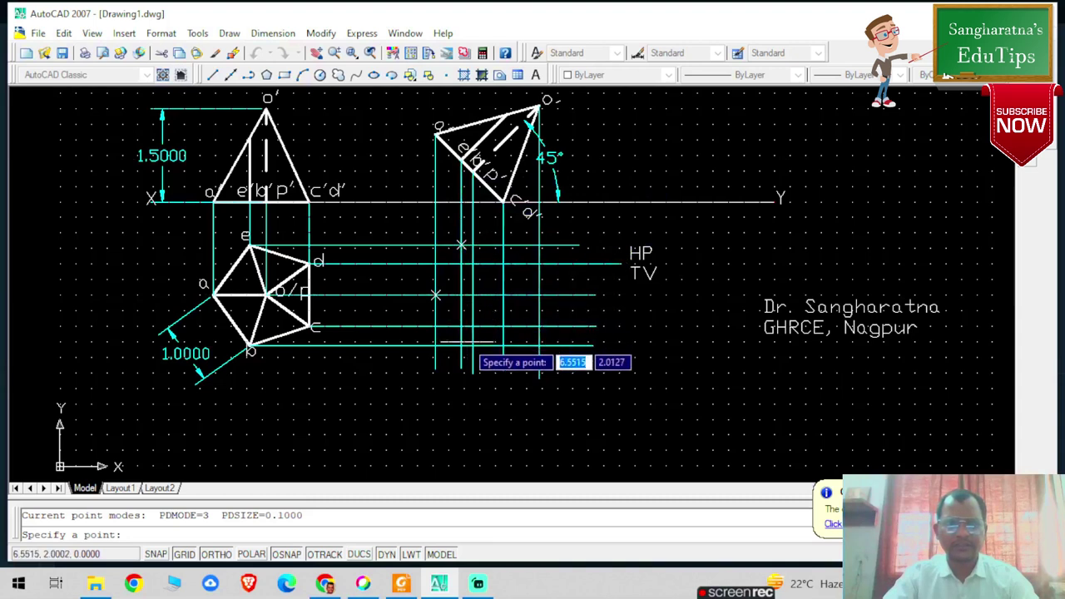
{"action": "left_click", "coordinate": [462, 344]}
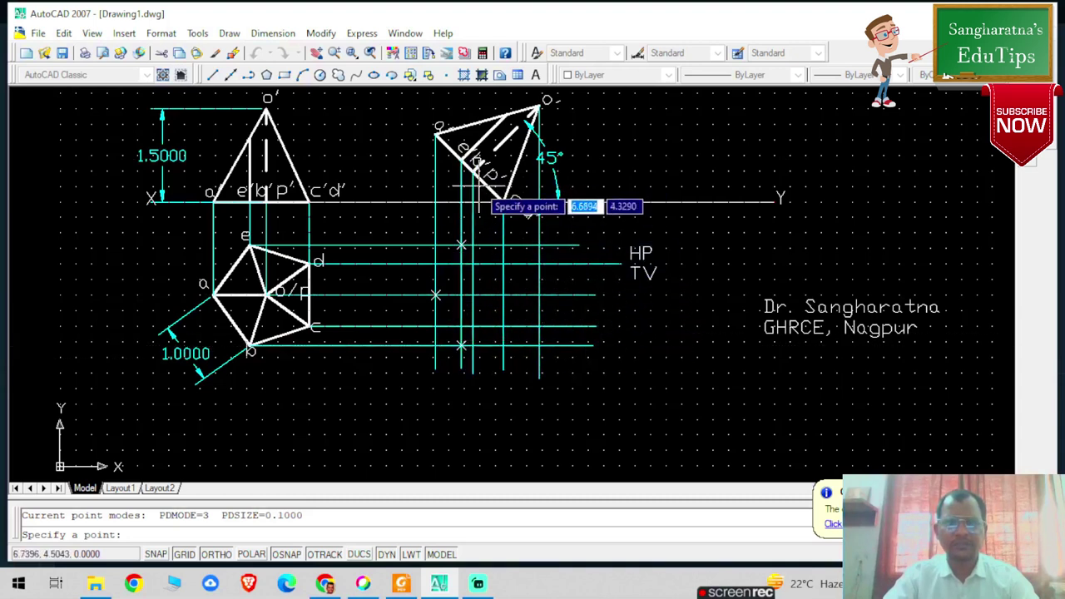
{"action": "left_click", "coordinate": [472, 295]}
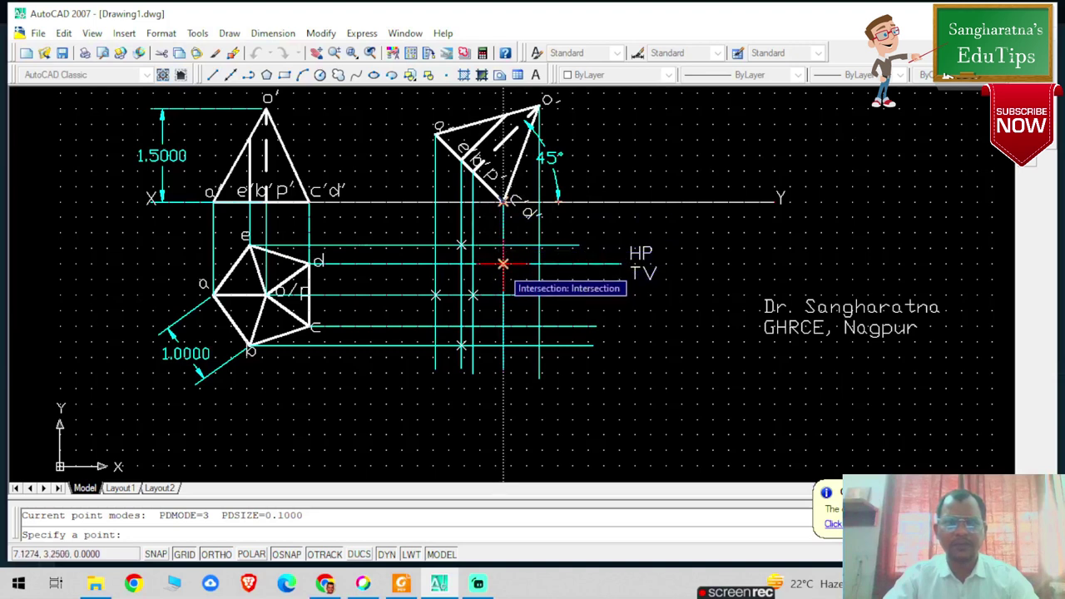
{"action": "left_click", "coordinate": [503, 264]}
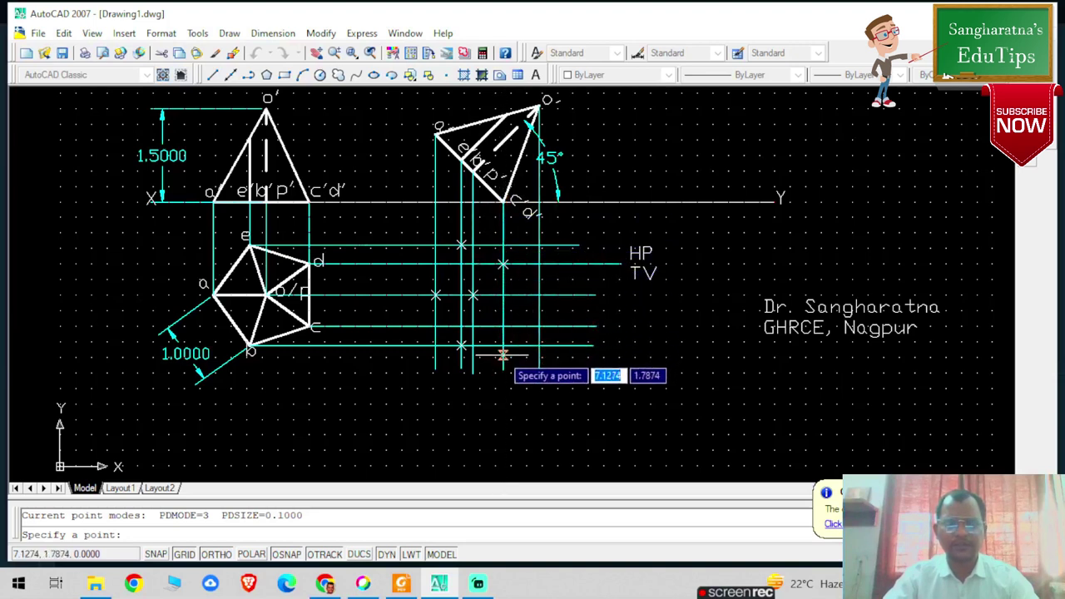
{"action": "left_click", "coordinate": [502, 326]}
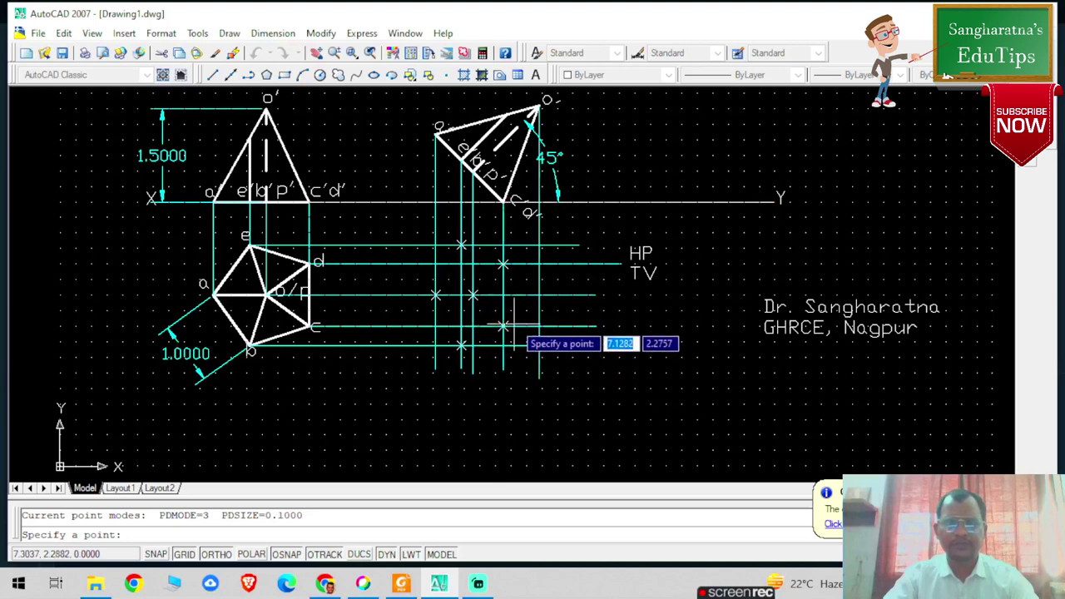
{"action": "left_click", "coordinate": [539, 294]}
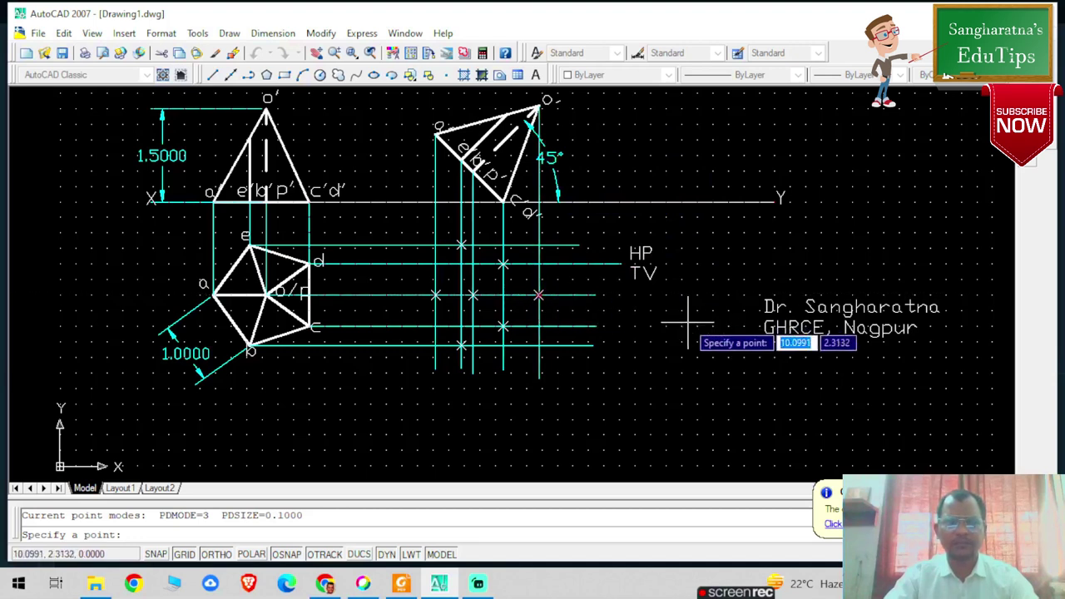
{"action": "key", "text": "Escape"}
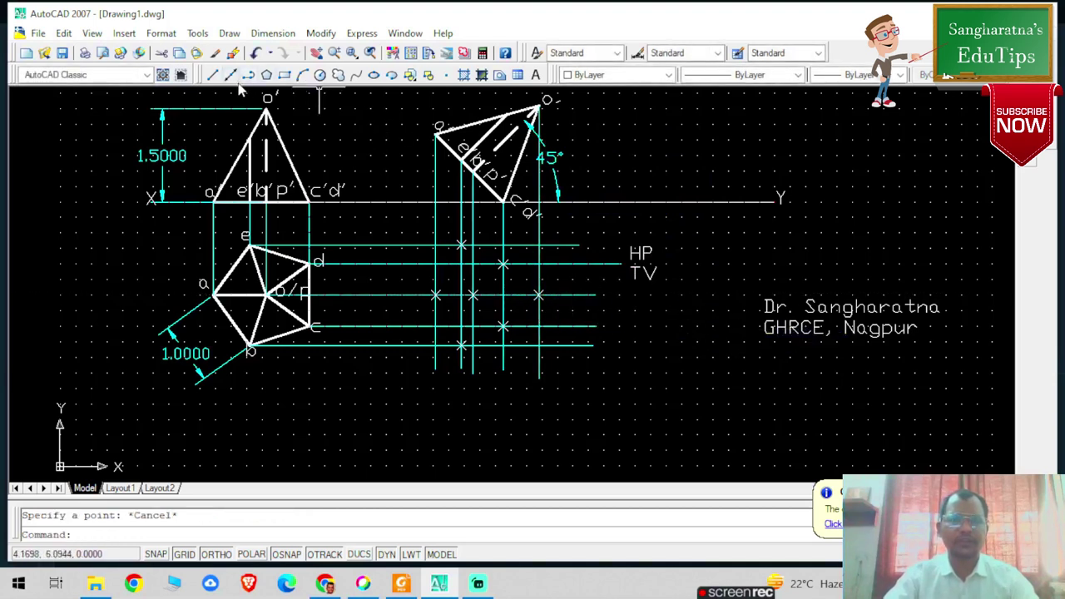
- With Ortho off, draw the new top view's outline through the markers for a, e, d, o, c, b and back to a
{"action": "left_click", "coordinate": [212, 75]}
{"action": "left_click", "coordinate": [221, 556]}
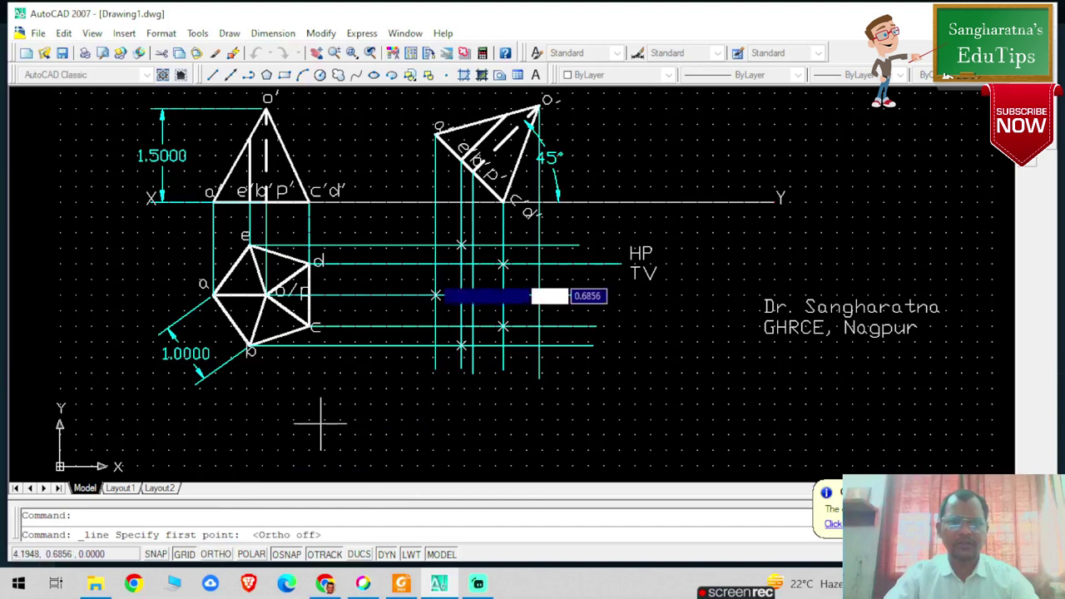
{"action": "left_click", "coordinate": [434, 294]}
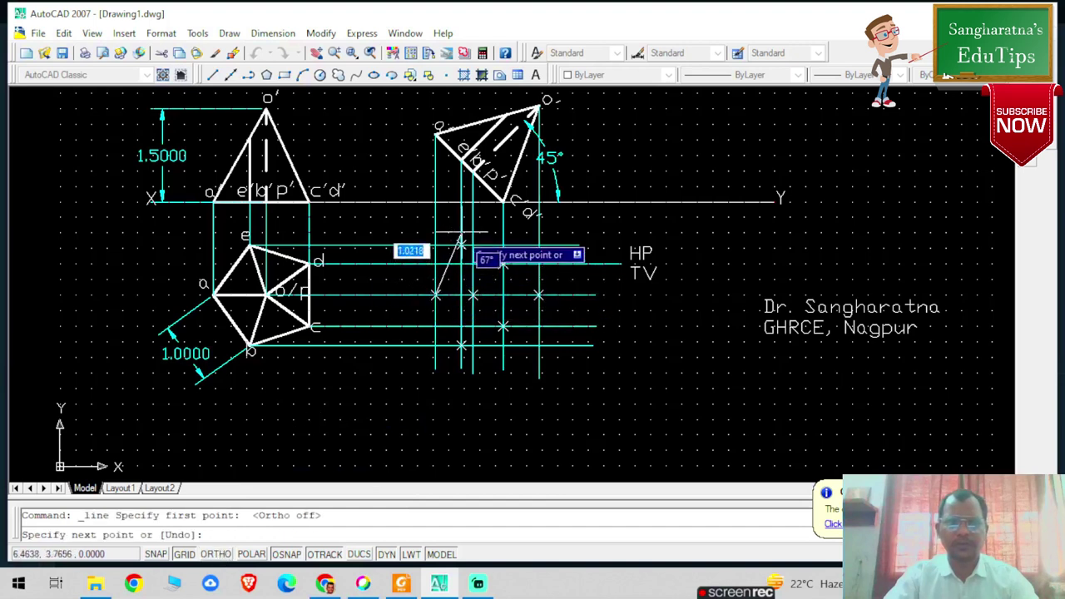
{"action": "left_click", "coordinate": [462, 245]}
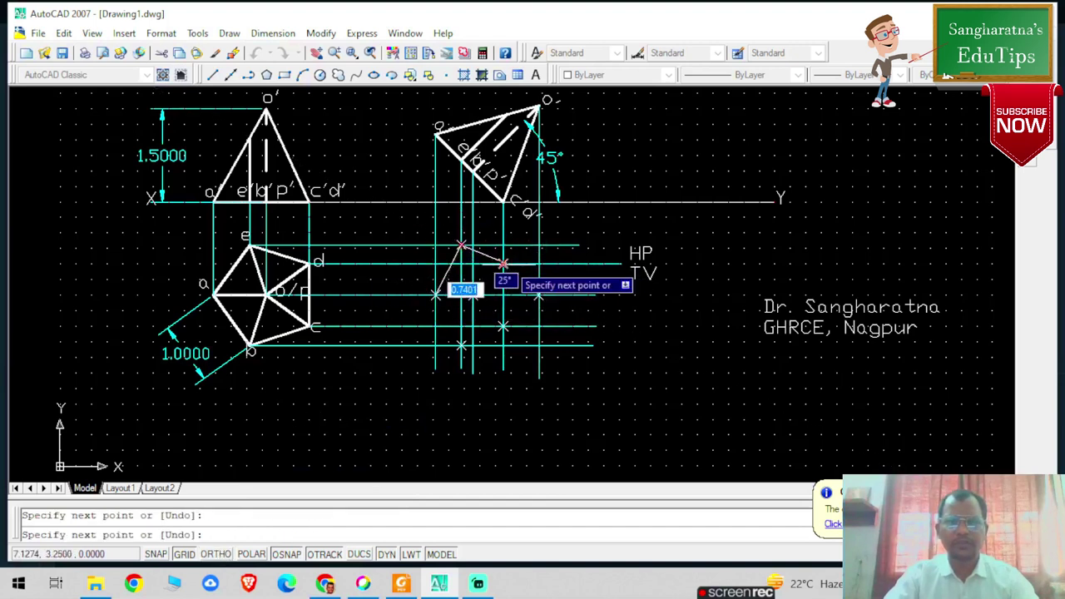
{"action": "left_click", "coordinate": [503, 264]}
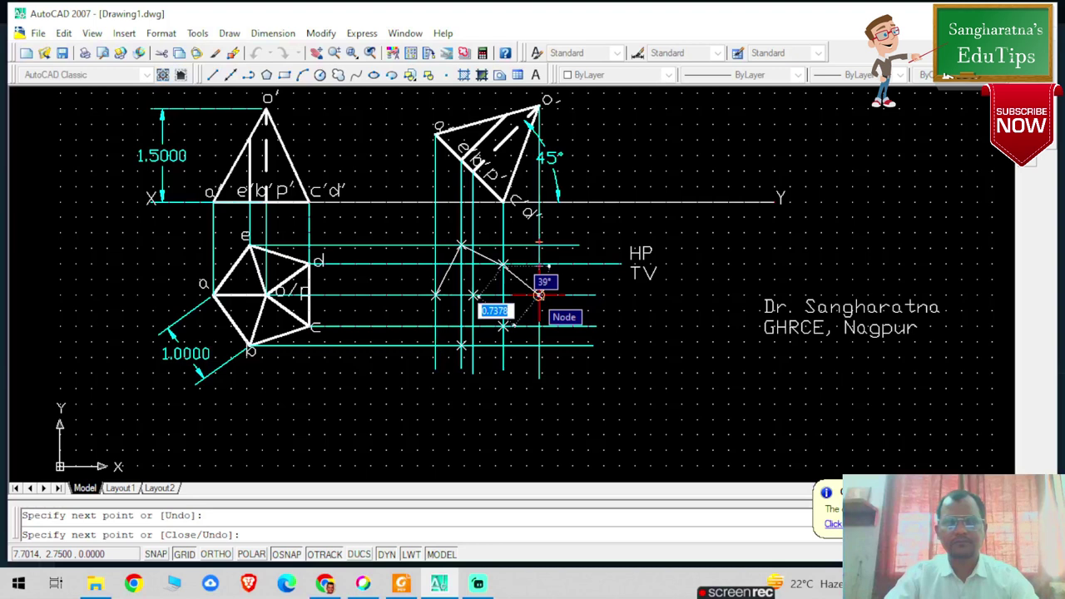
{"action": "left_click", "coordinate": [540, 295]}
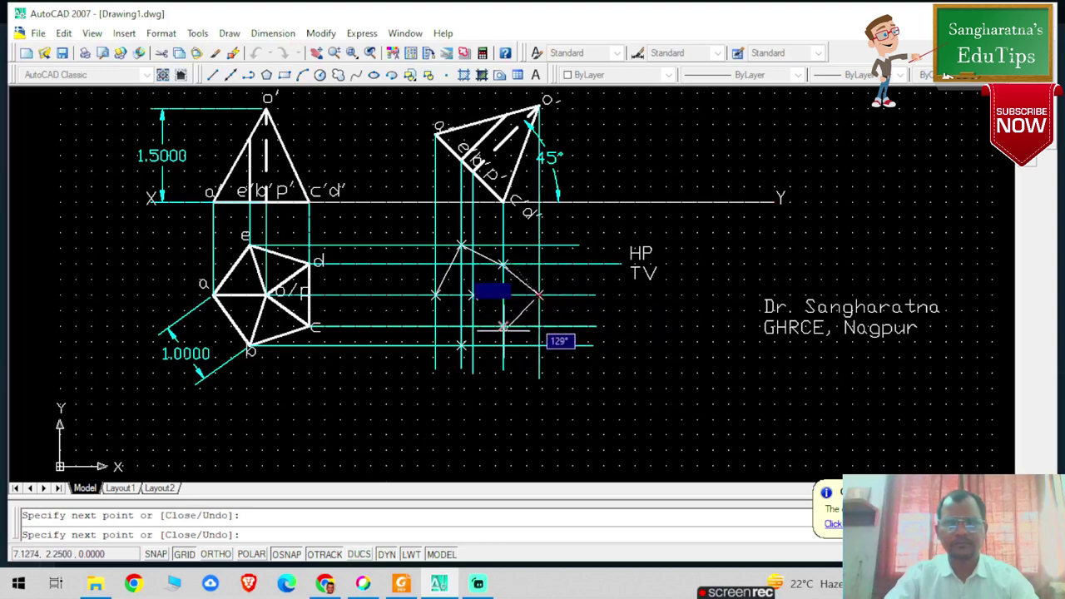
{"action": "left_click", "coordinate": [503, 327]}
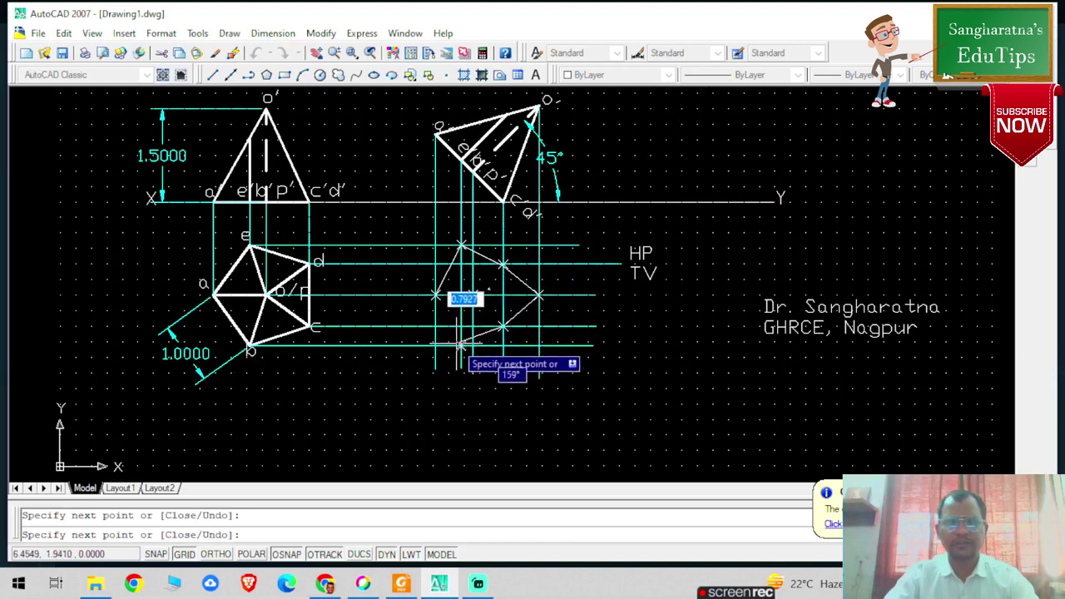
{"action": "left_click", "coordinate": [461, 344]}
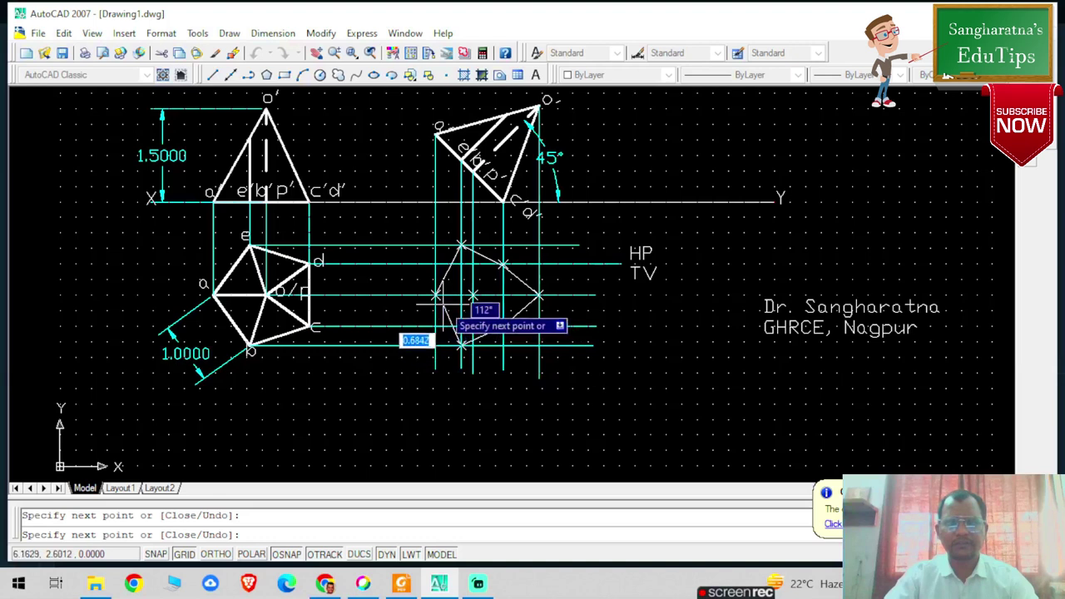
{"action": "key", "text": "Escape"}
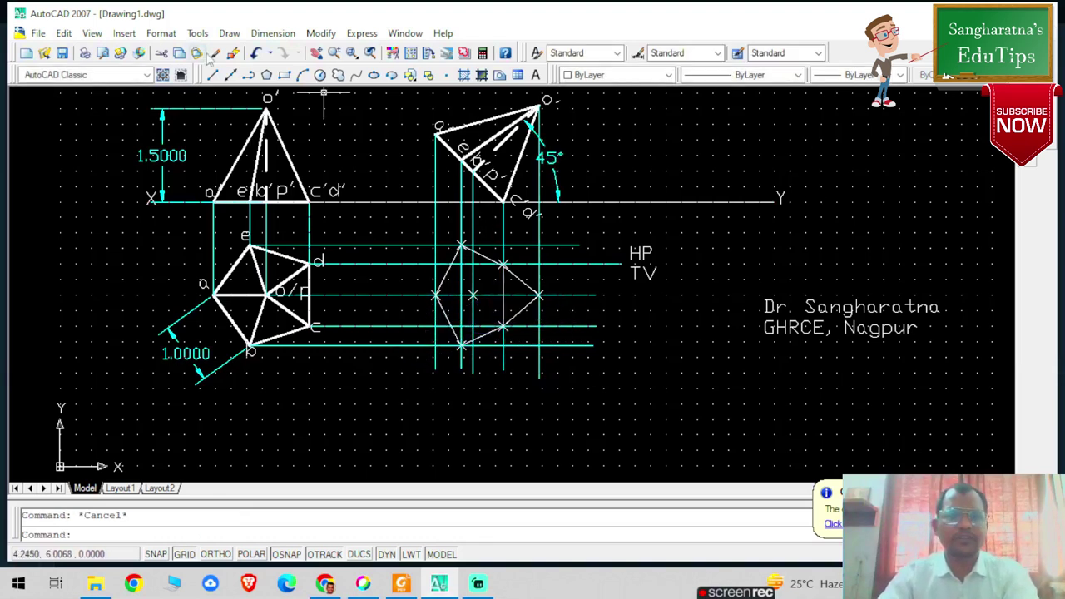
- Set the lineweight of the new top view's six outline lines to 0.30 mm, leaving out the inner line cd
{"action": "left_click", "coordinate": [450, 270]}
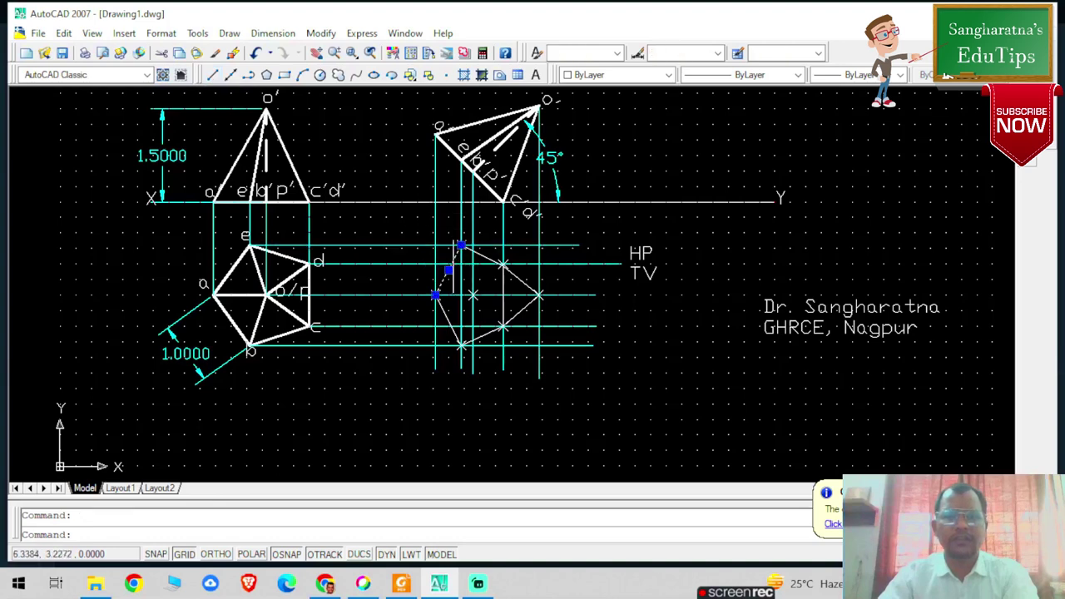
{"action": "left_click", "coordinate": [497, 259]}
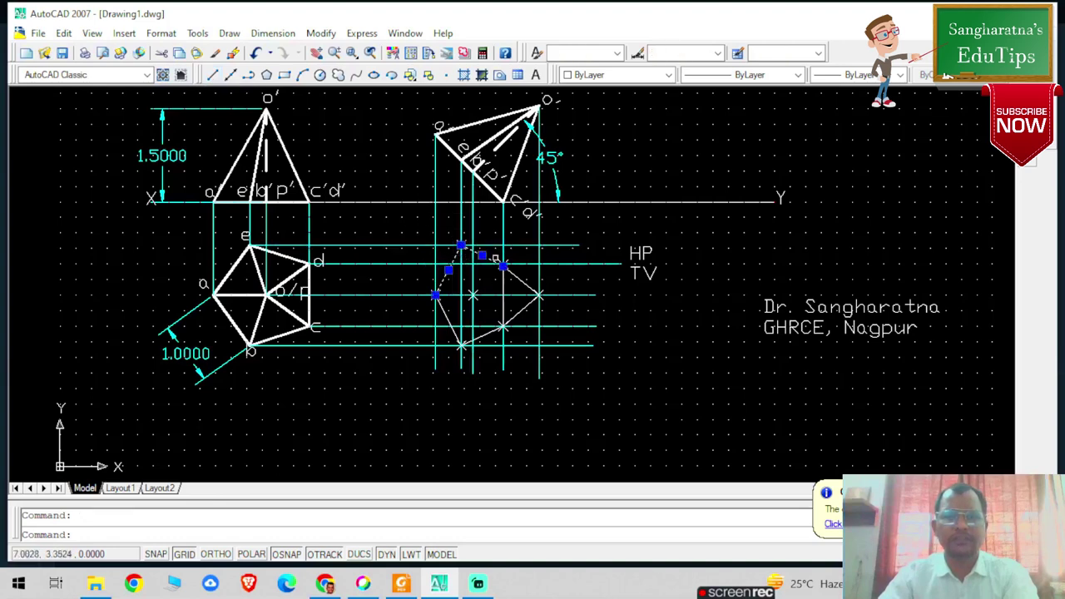
{"action": "left_click", "coordinate": [527, 309]}
{"action": "left_click", "coordinate": [520, 312]}
{"action": "left_click", "coordinate": [450, 323]}
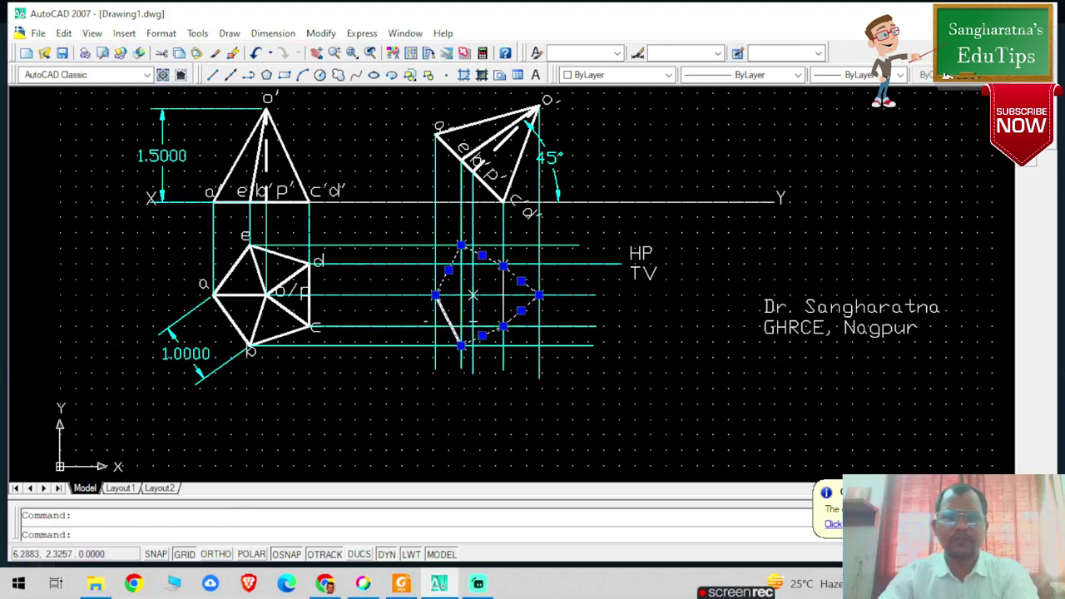
{"action": "left_click", "coordinate": [840, 77]}
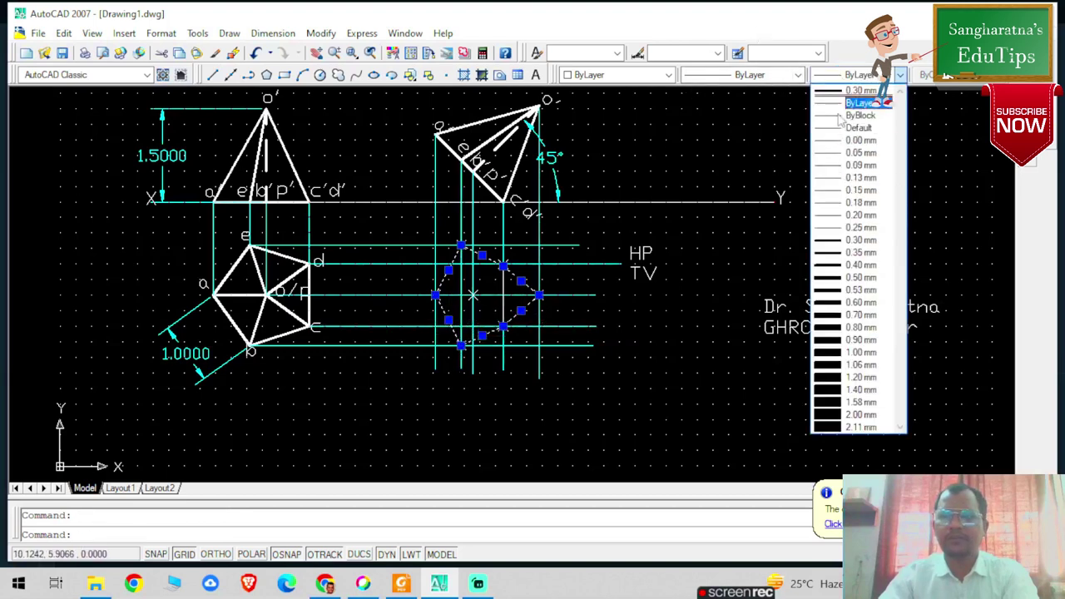
{"action": "left_click", "coordinate": [844, 248]}
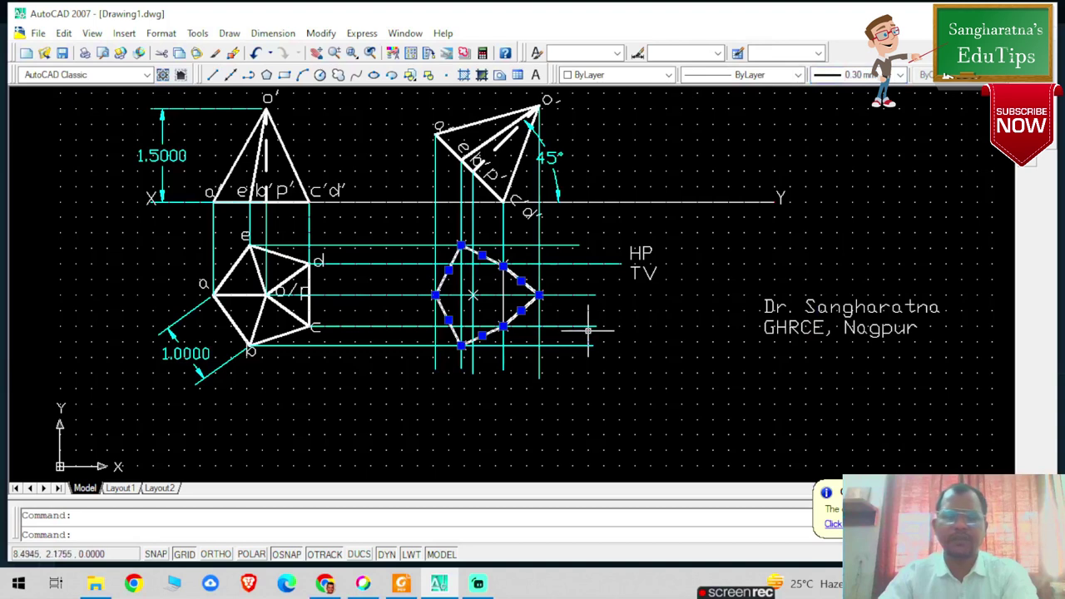
{"action": "key", "text": "Escape"}
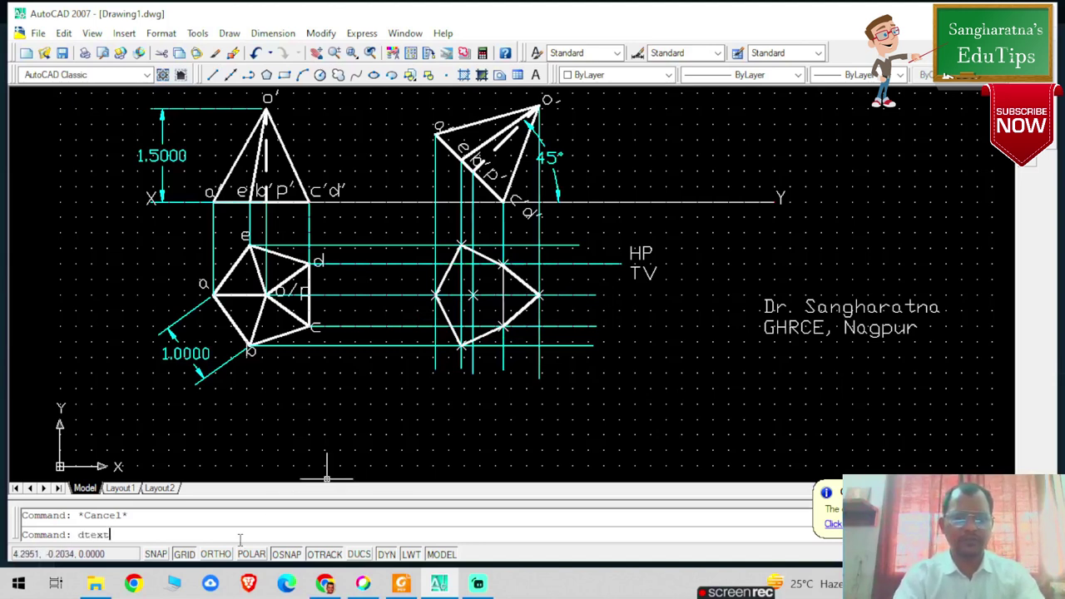
- Label the new top view's points a1, b1, c1, d1, e1, p1 and o1 using single-line text with height 0.2 and rotation 0
{"action": "key", "text": "Return"}
{"action": "left_click", "coordinate": [370, 417]}
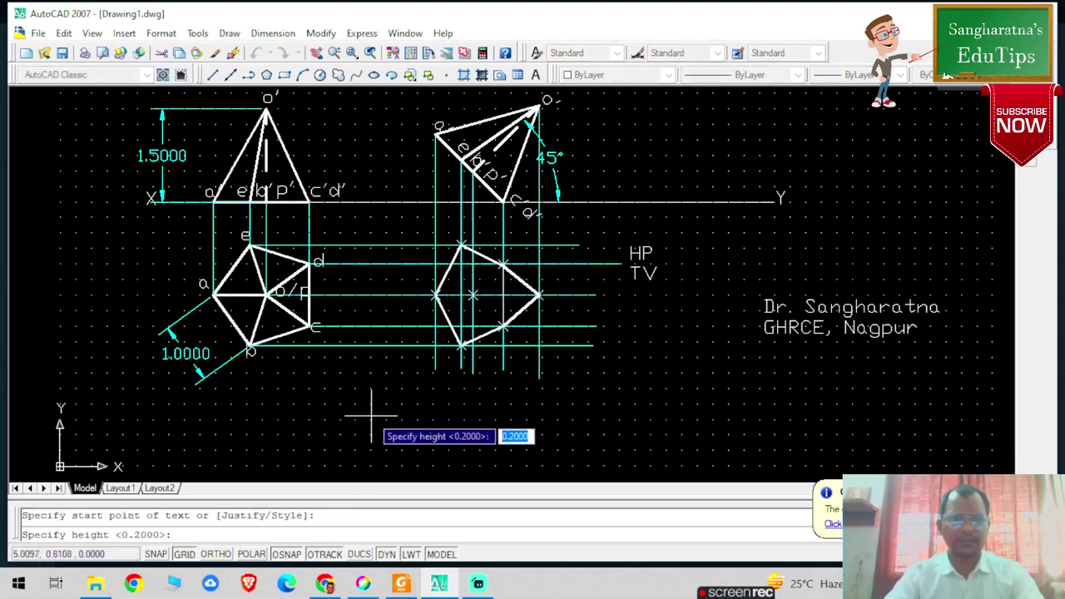
{"action": "type", "text": "0.2"}
{"action": "key", "text": "Return"}
{"action": "type", "text": "0"}
{"action": "key", "text": "Return"}
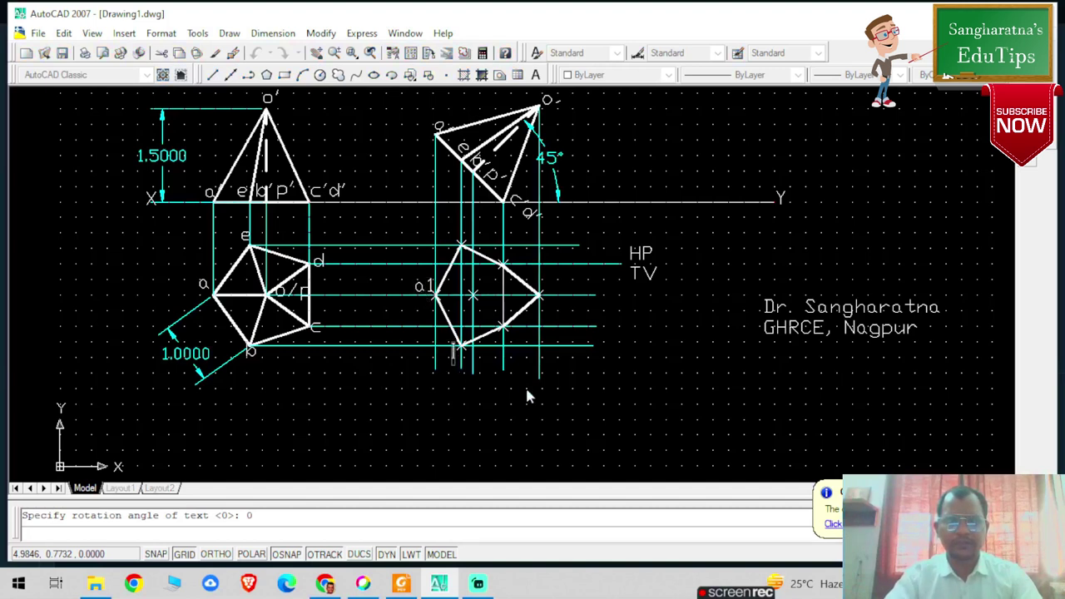
{"action": "type", "text": "b1"}
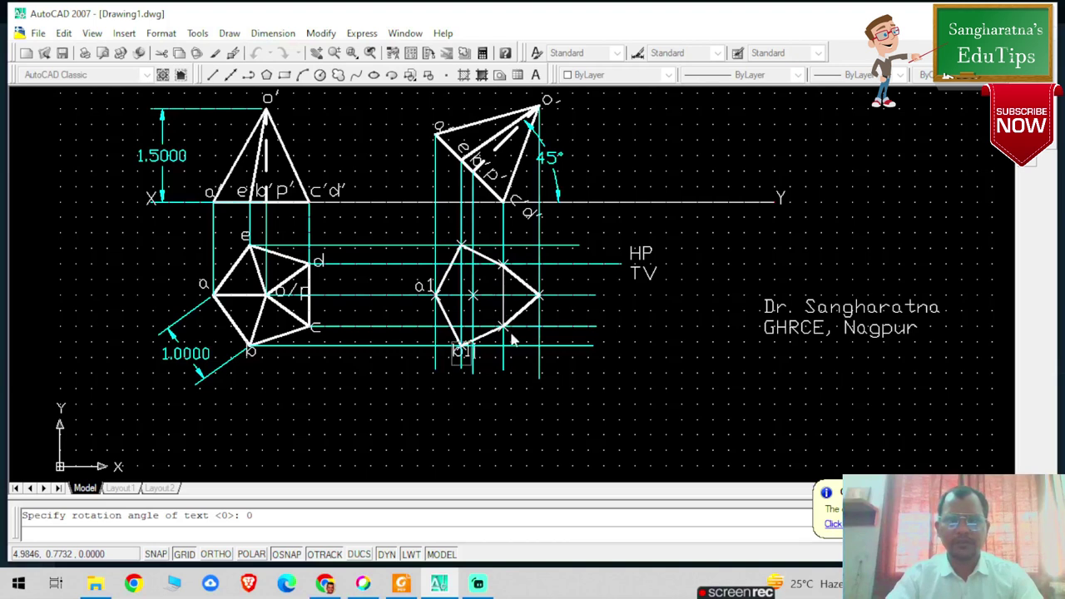
{"action": "type", "text": "c1"}
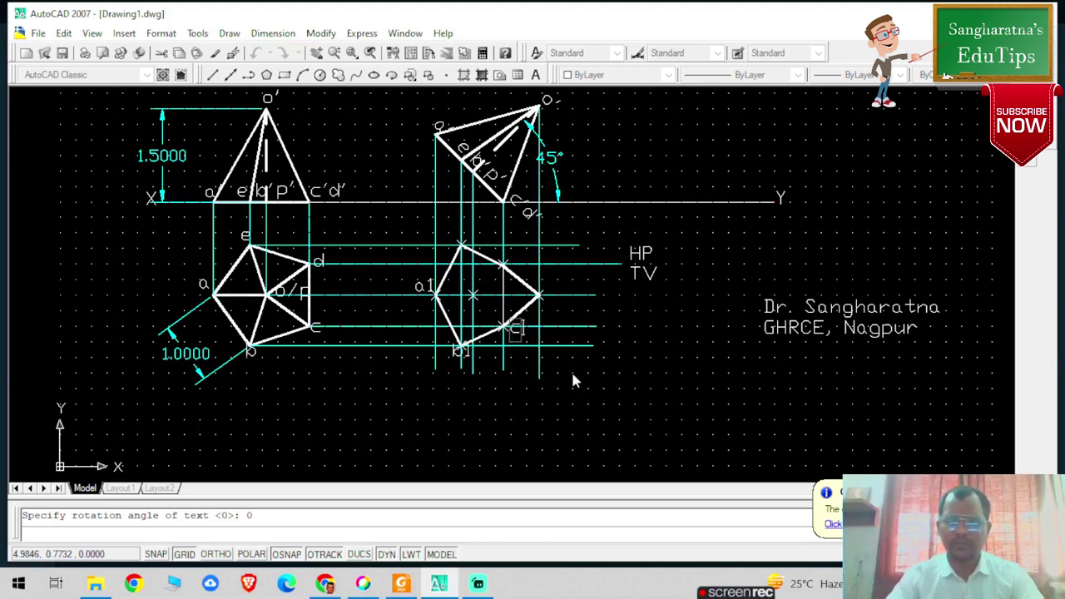
{"action": "left_click", "coordinate": [511, 263]}
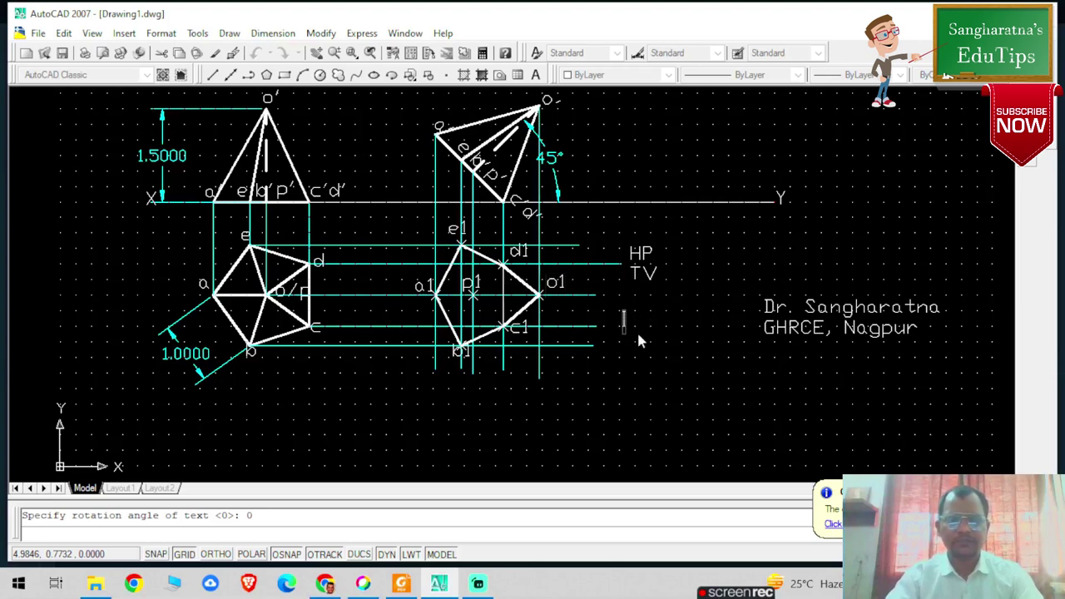
{"action": "key", "text": "Return"}
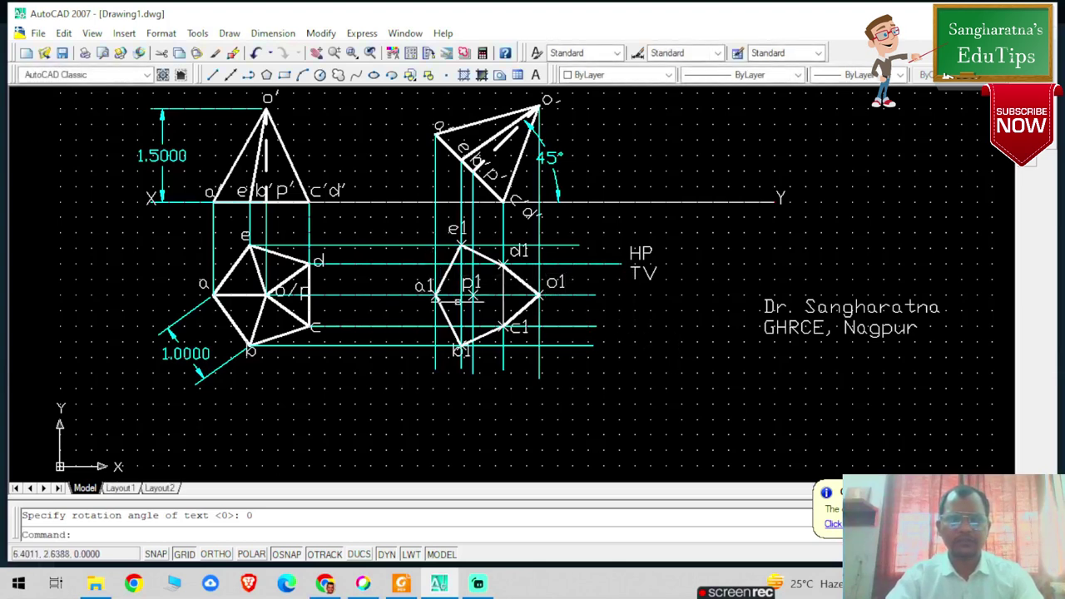
{"action": "left_click", "coordinate": [218, 287]}
{"action": "key", "text": "Escape"}
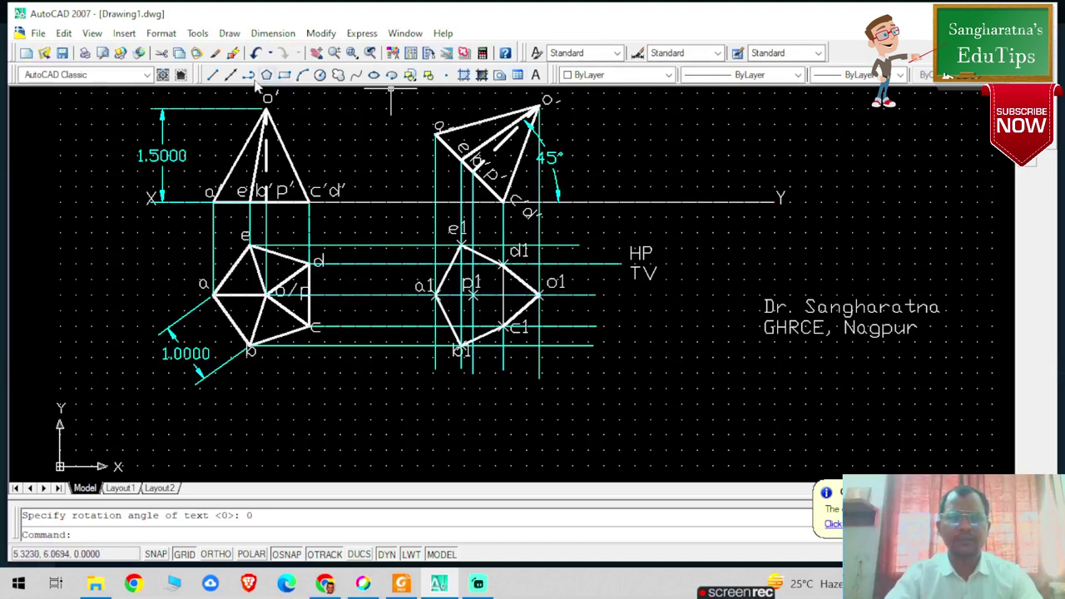
- Draw the slant edge line from a1 to o1 in the new top view and set its lineweight to 0.30 mm
{"action": "left_click", "coordinate": [212, 75]}
{"action": "left_click", "coordinate": [432, 291]}
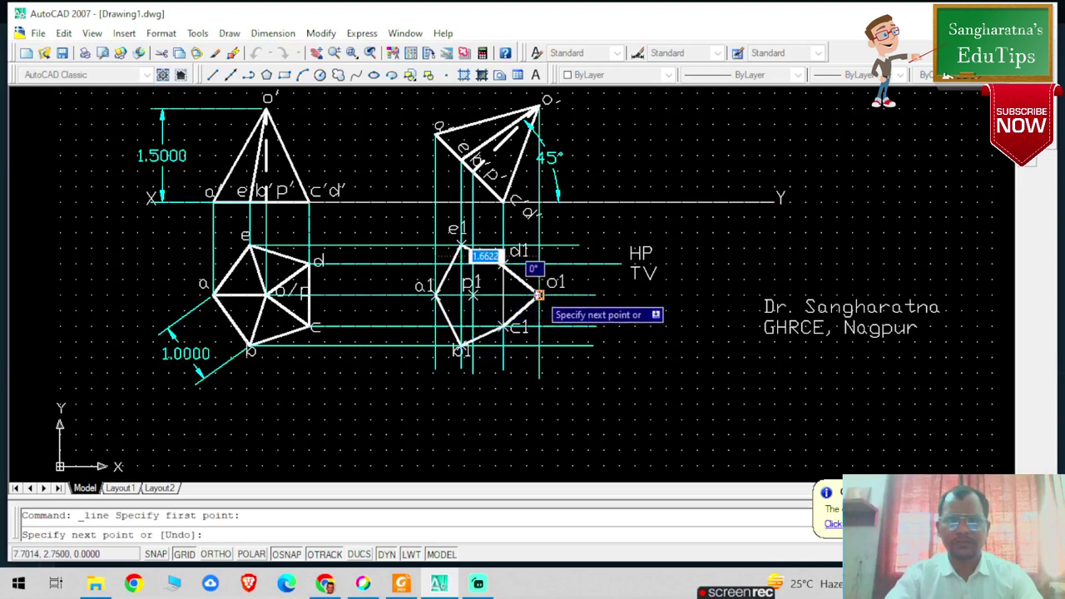
{"action": "left_click", "coordinate": [538, 295]}
{"action": "key", "text": "Escape"}
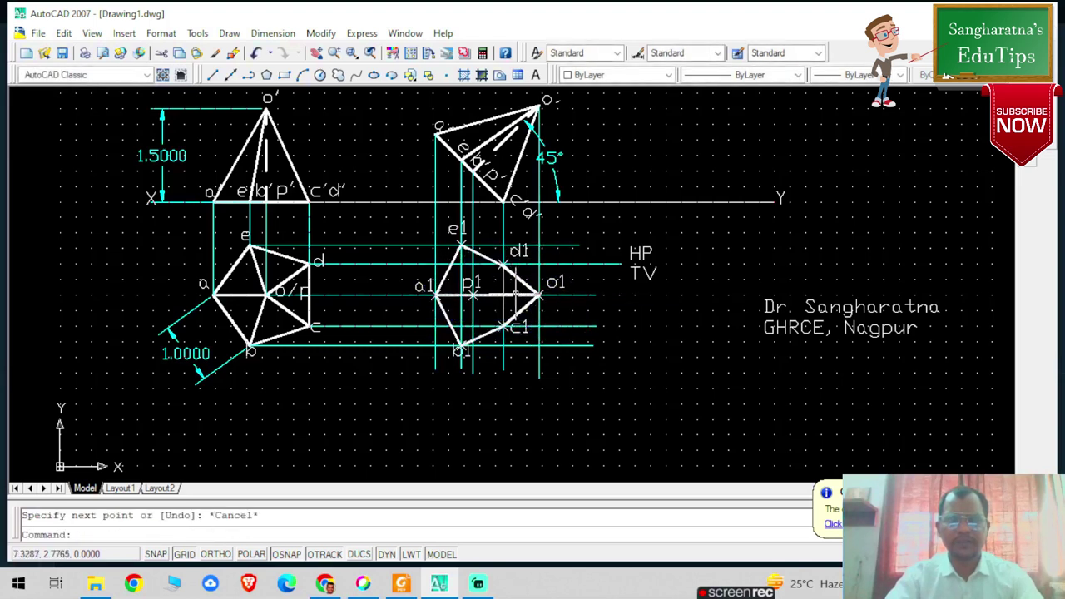
{"action": "left_click", "coordinate": [536, 295]}
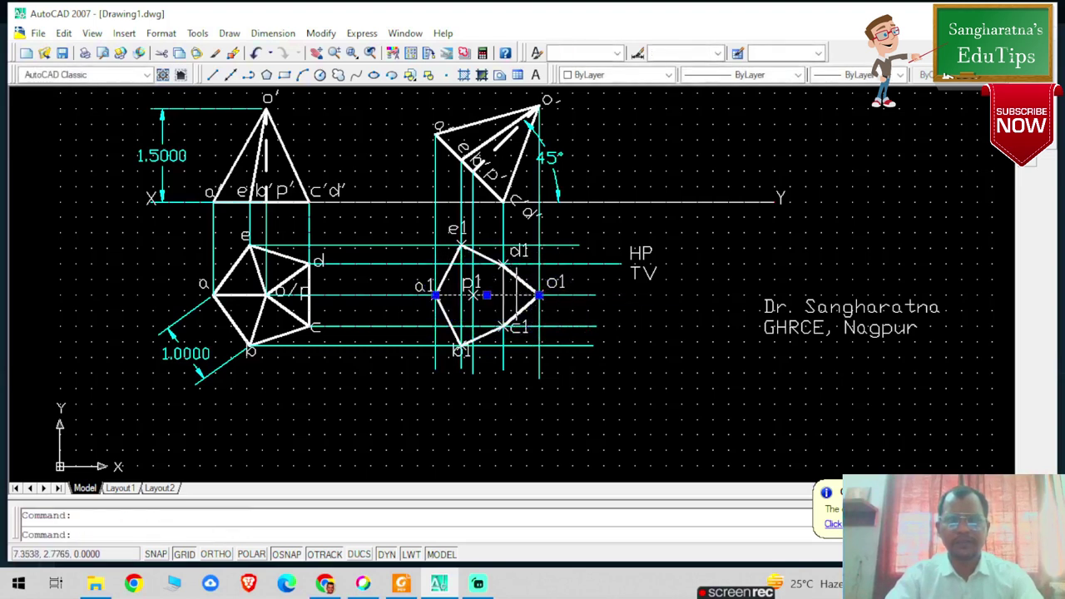
{"action": "left_click", "coordinate": [854, 77]}
{"action": "left_click", "coordinate": [857, 241]}
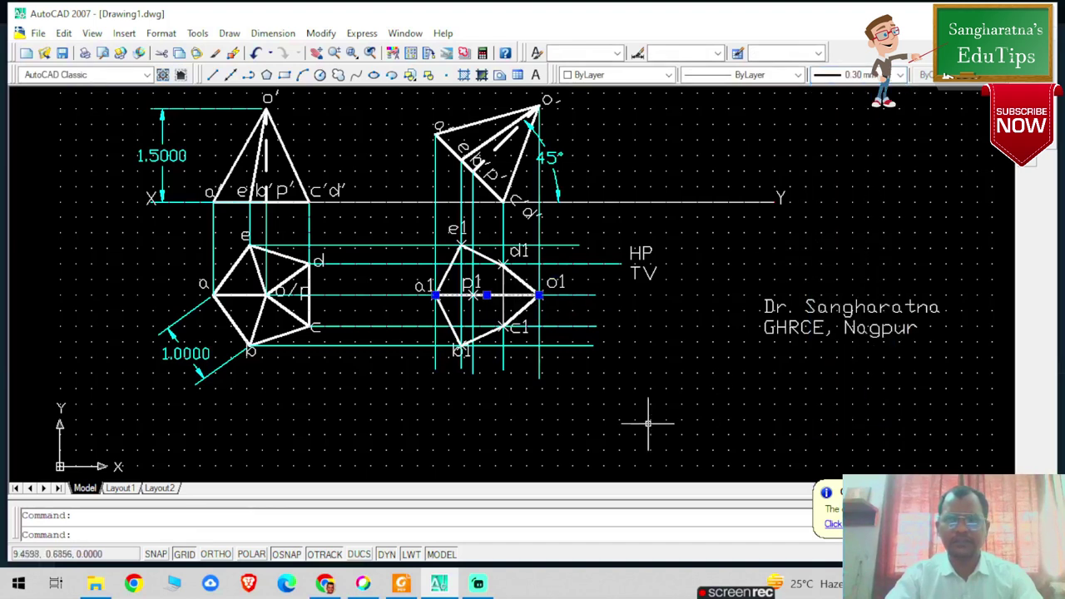
{"action": "key", "text": "Escape"}
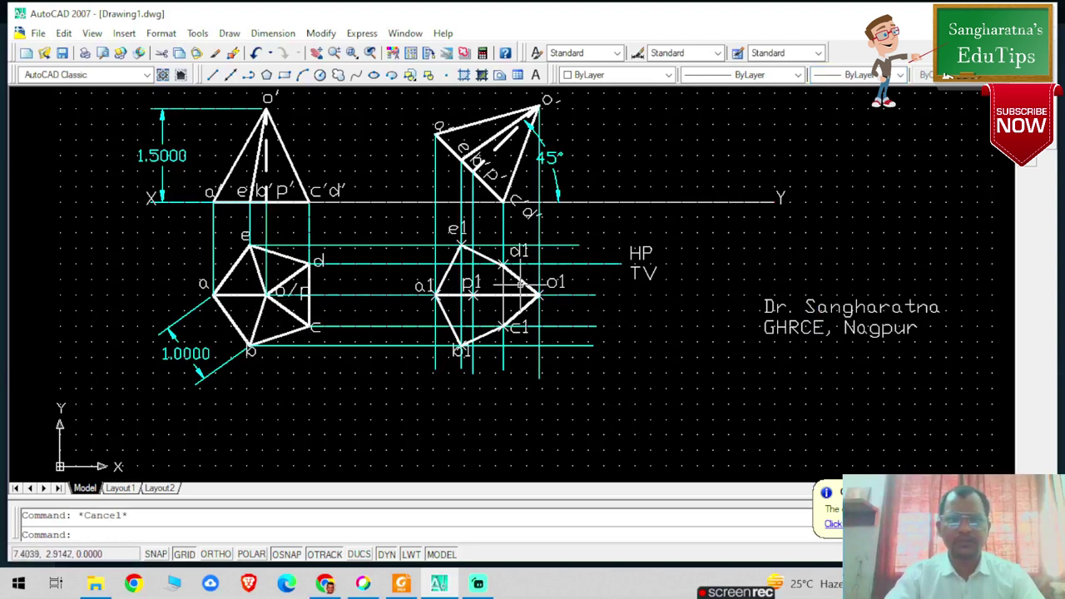
- Draw the slant edge lines from o1 to b1 and from o1 to e1 in the new top view
{"action": "left_click", "coordinate": [213, 74]}
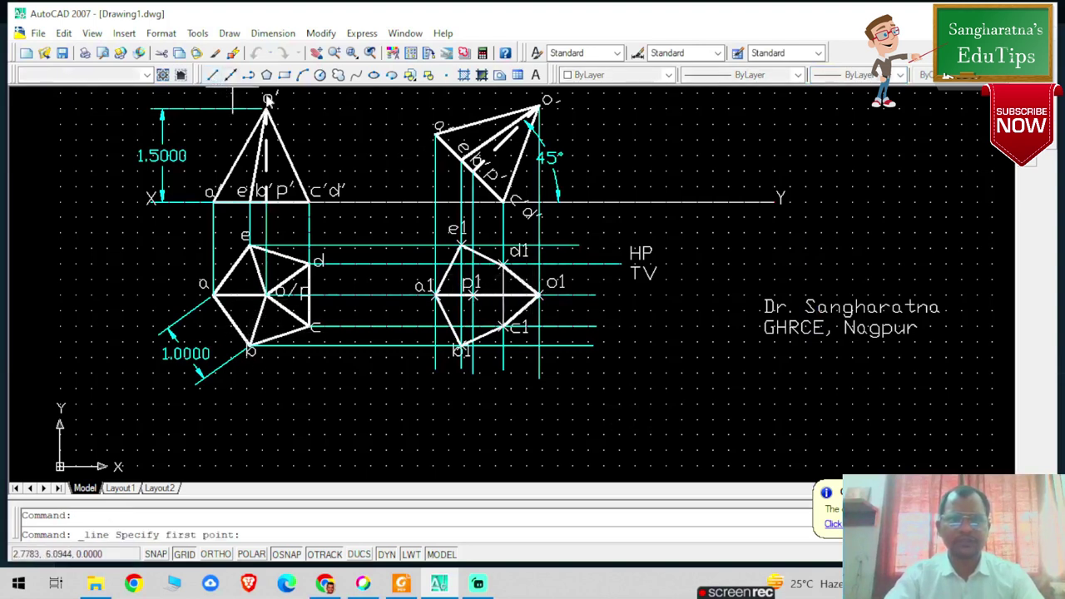
{"action": "left_click", "coordinate": [539, 295]}
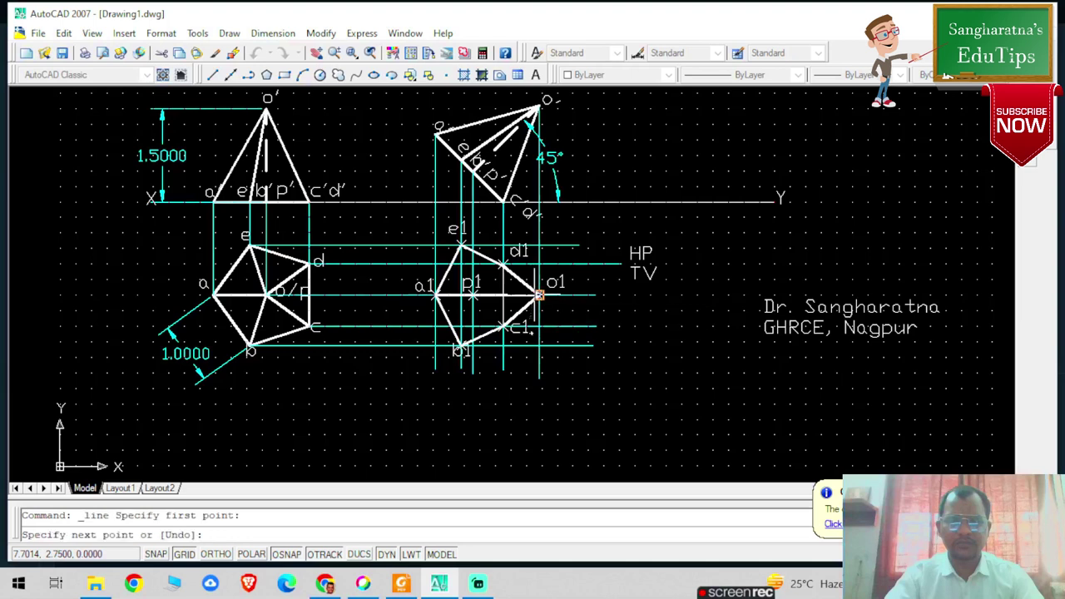
{"action": "left_click", "coordinate": [461, 348]}
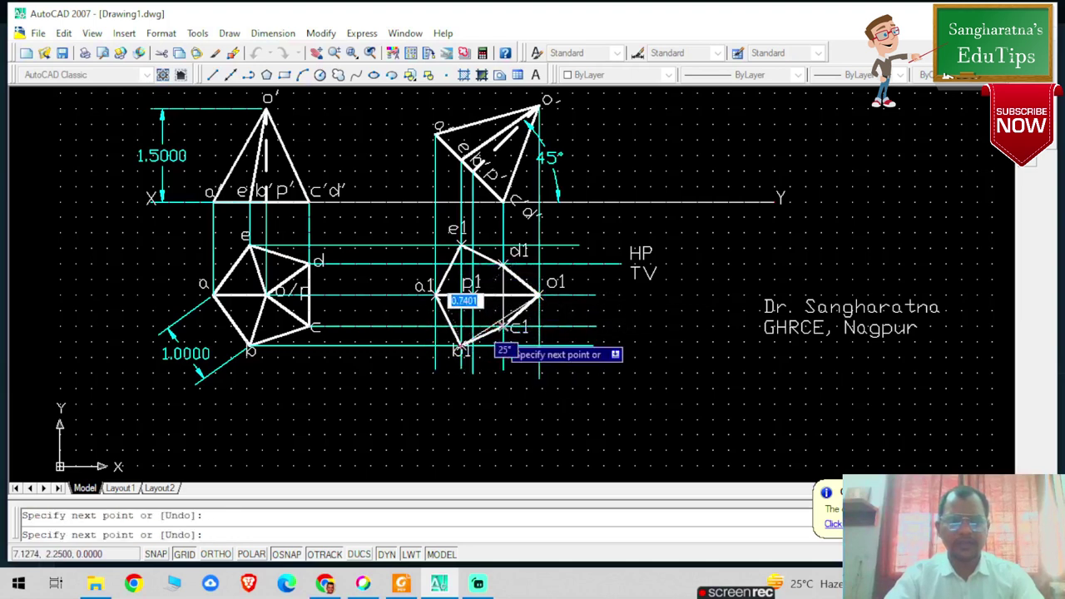
{"action": "key", "text": "Escape"}
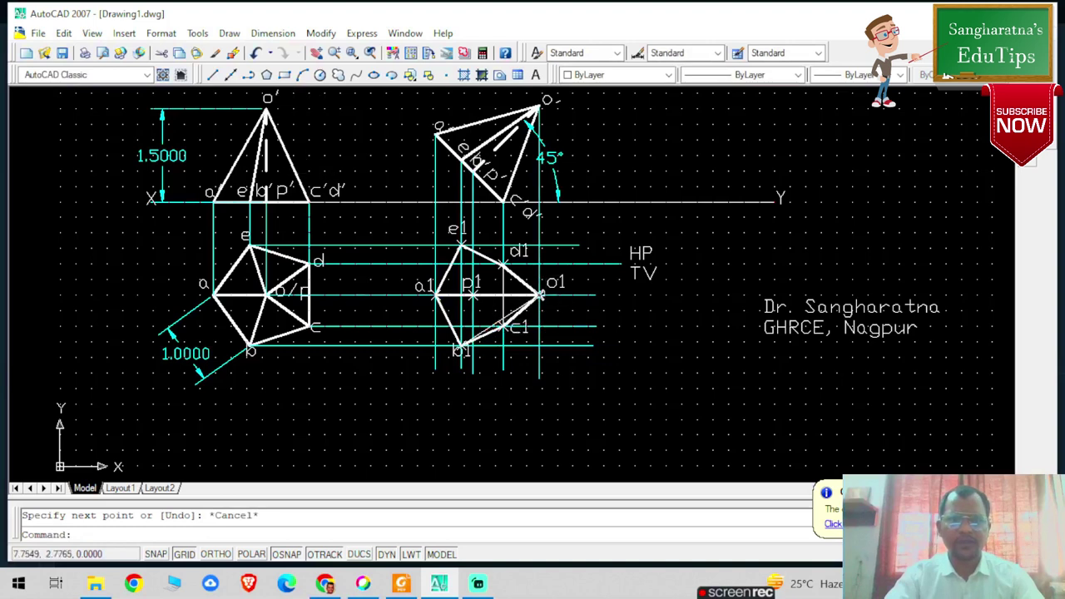
{"action": "left_click", "coordinate": [214, 74]}
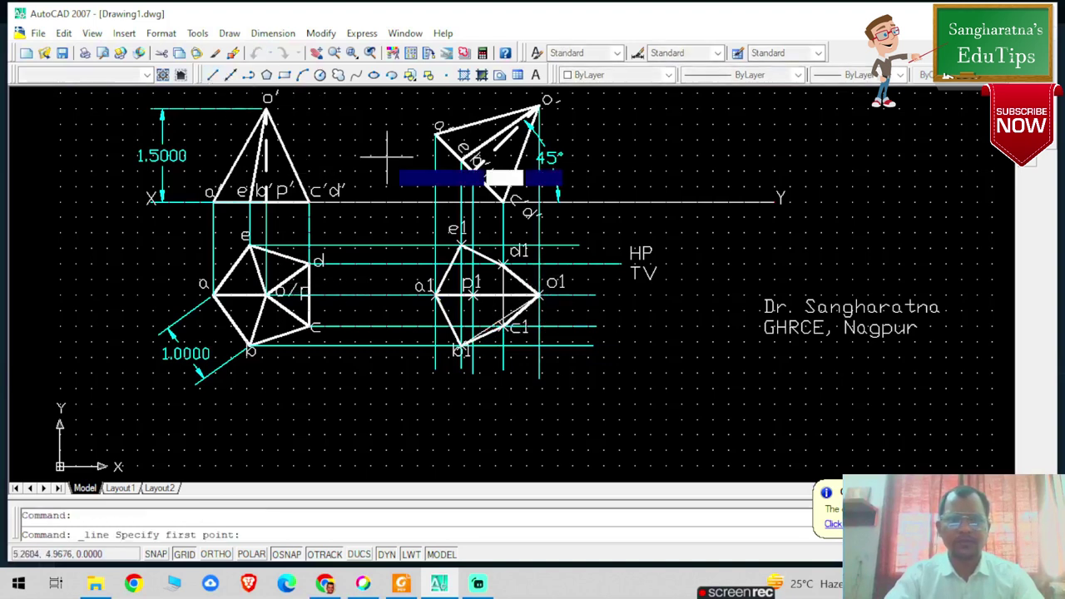
{"action": "left_click", "coordinate": [540, 296]}
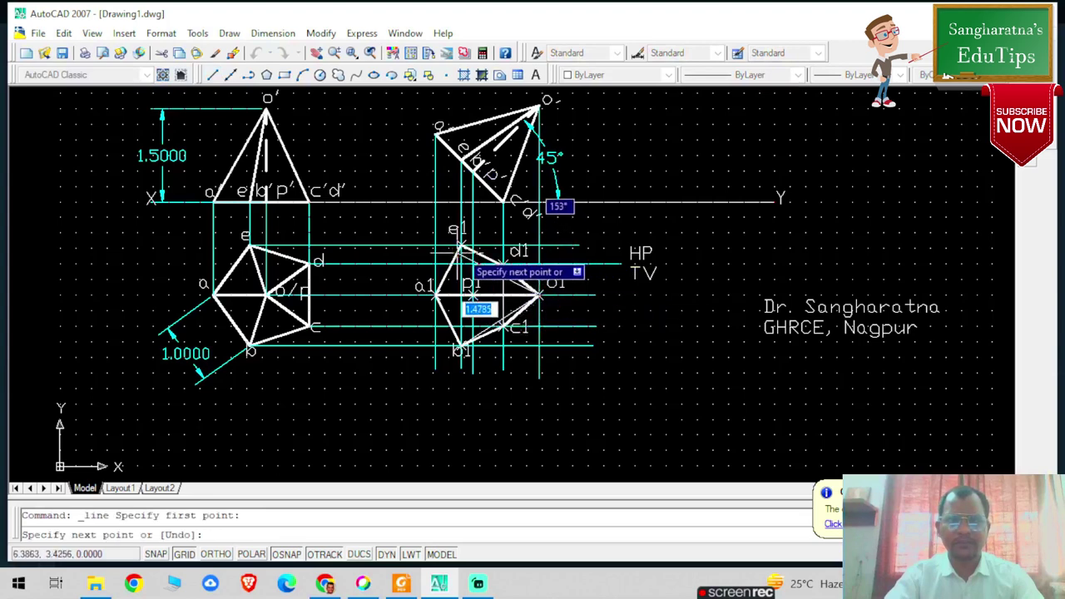
{"action": "left_click", "coordinate": [461, 246]}
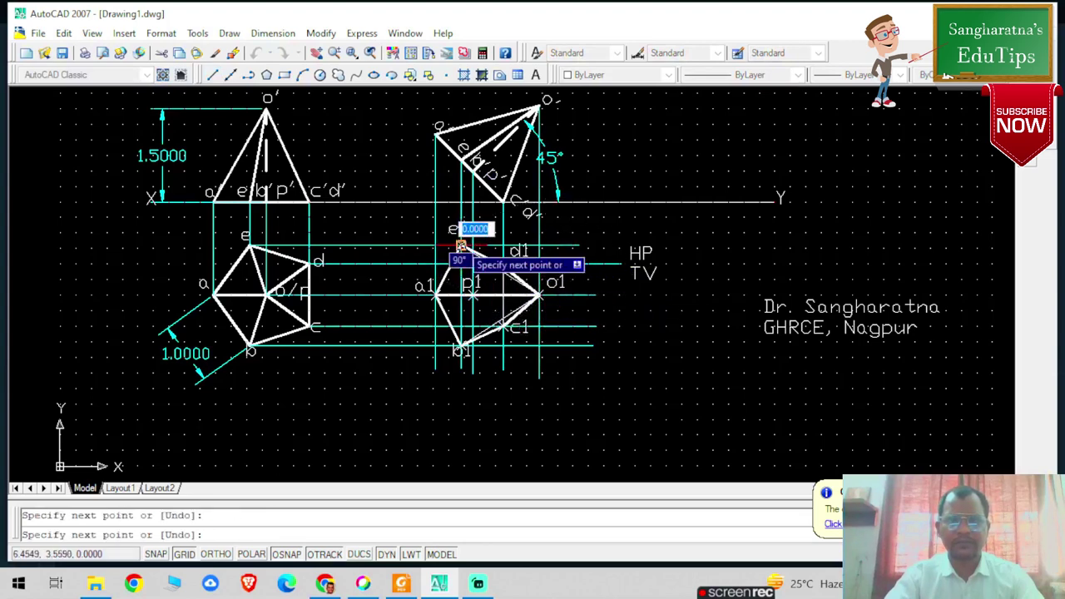
{"action": "key", "text": "Escape"}
- Set the lineweight of the slant edges o1b1 and o1e1 to 0.30 mm
{"action": "scroll", "coordinate": [640, 283], "scroll_direction": "up", "scroll_amount": 3}
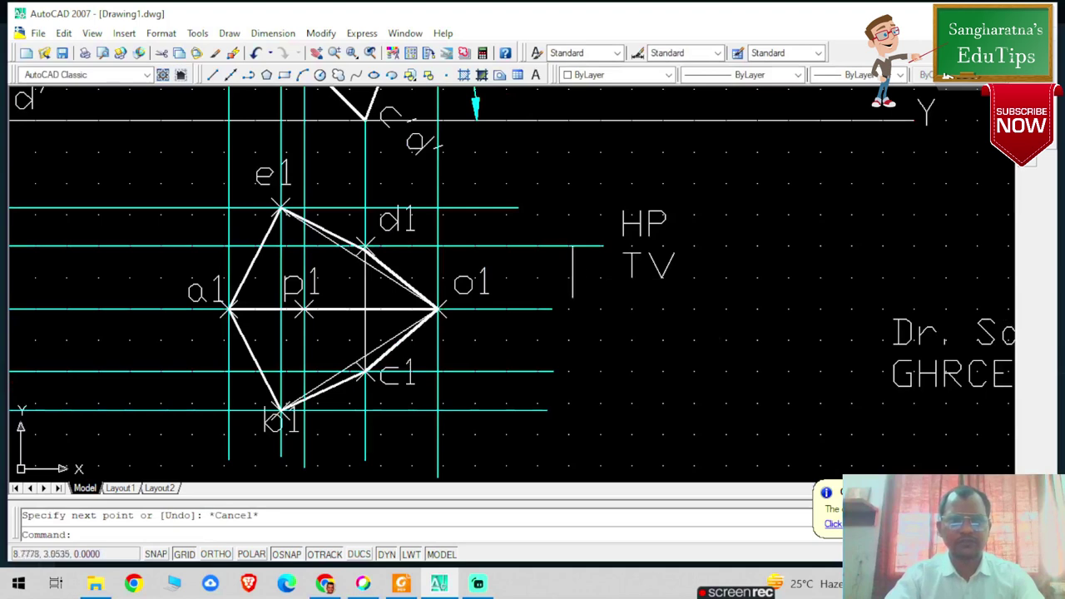
{"action": "scroll", "coordinate": [320, 248], "scroll_direction": "down", "scroll_amount": 2}
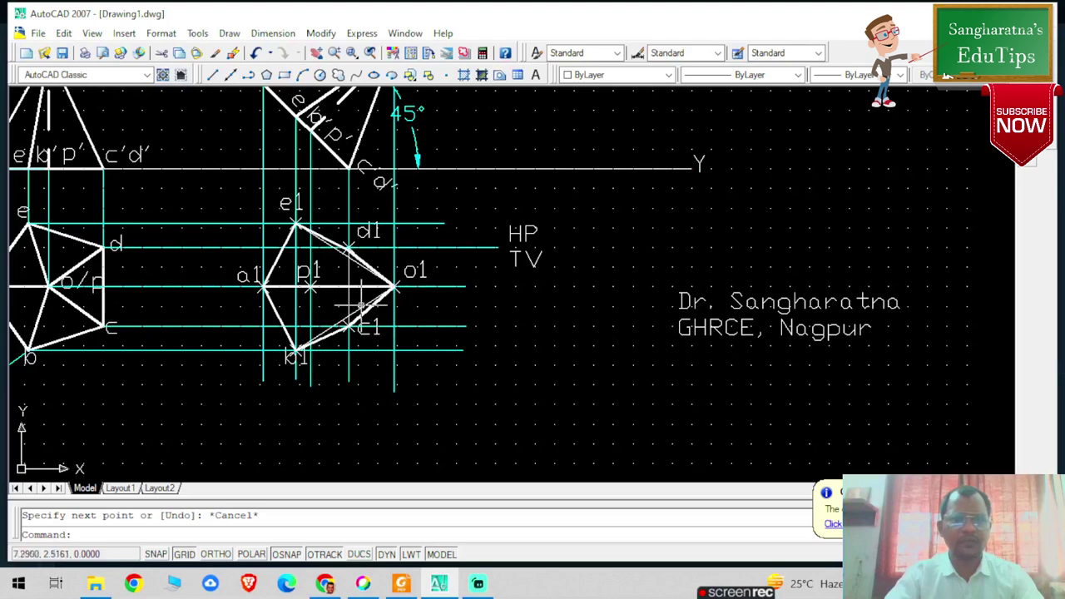
{"action": "left_click", "coordinate": [349, 259]}
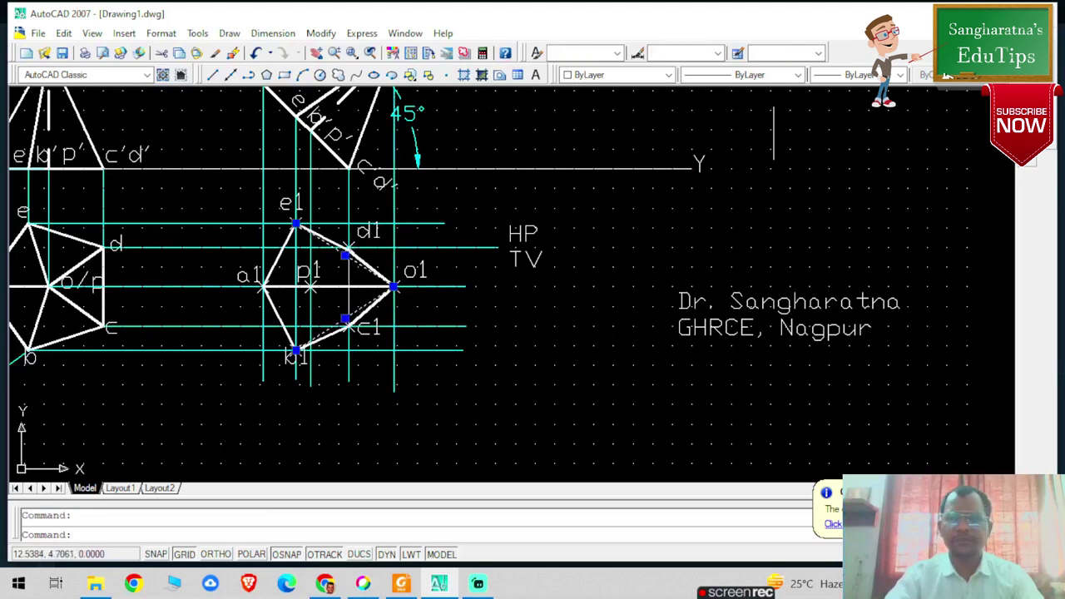
{"action": "left_click", "coordinate": [866, 75]}
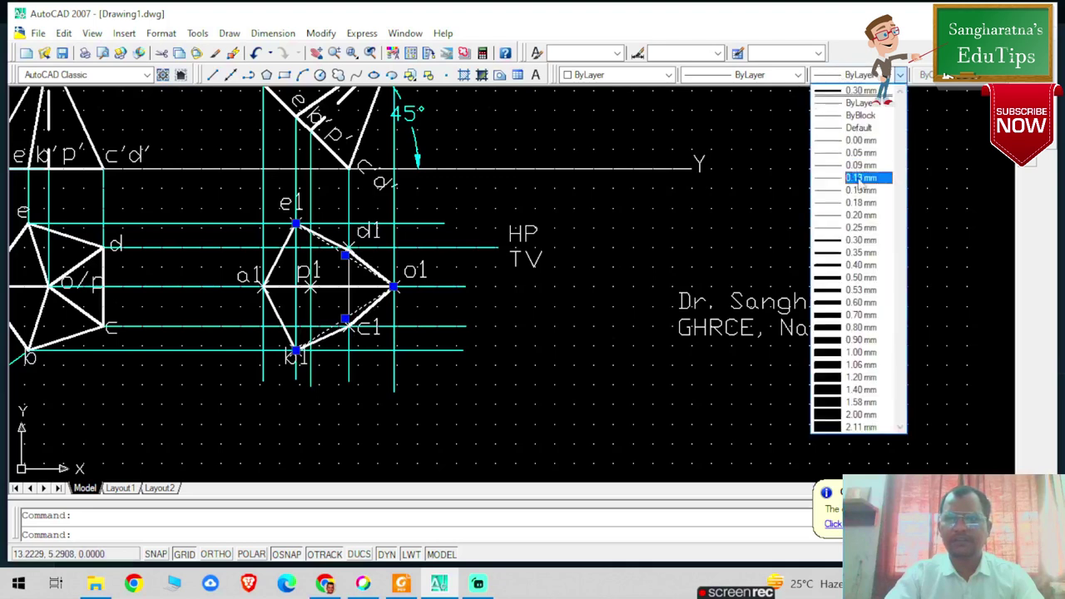
{"action": "left_click", "coordinate": [862, 252]}
{"action": "key", "text": "Escape"}
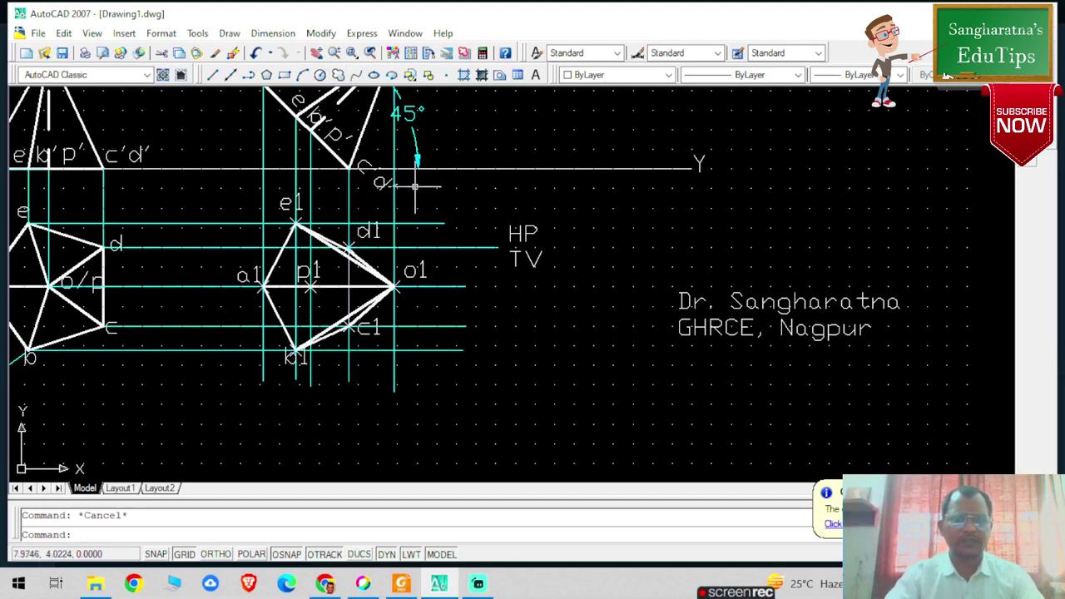
- Draw the base edge line from d1 to c1 in the new top view
{"action": "left_click", "coordinate": [213, 75]}
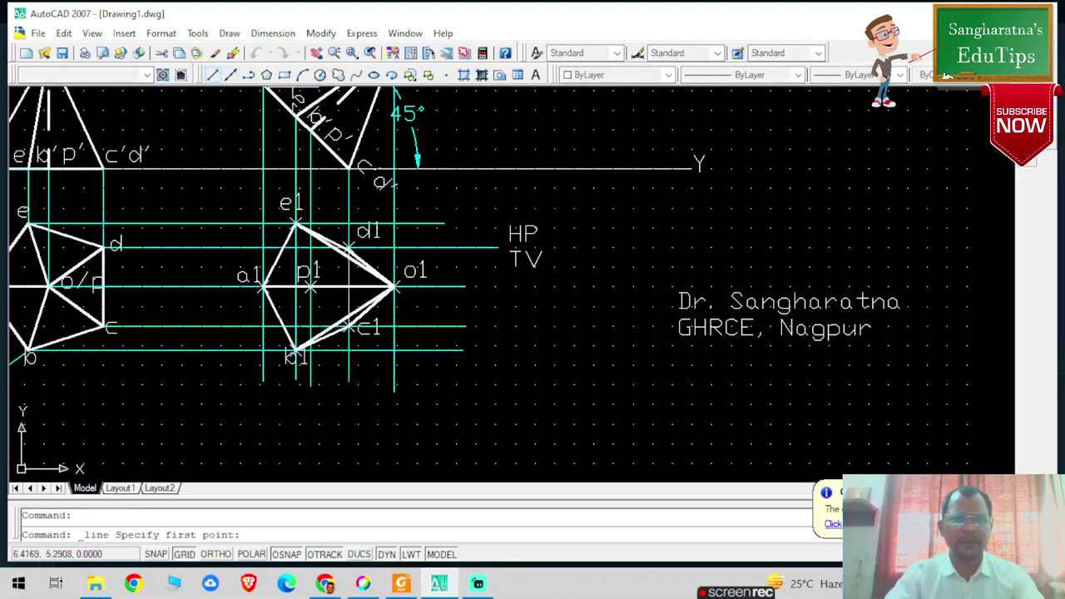
{"action": "left_click", "coordinate": [348, 248]}
{"action": "left_click", "coordinate": [348, 321]}
{"action": "key", "text": "Escape"}
- Change the base edge d1c1 to the HIDDENX2 linetype with a 0.30 mm lineweight
{"action": "left_click", "coordinate": [349, 283]}
{"action": "left_click", "coordinate": [351, 282]}
{"action": "left_click", "coordinate": [350, 283]}
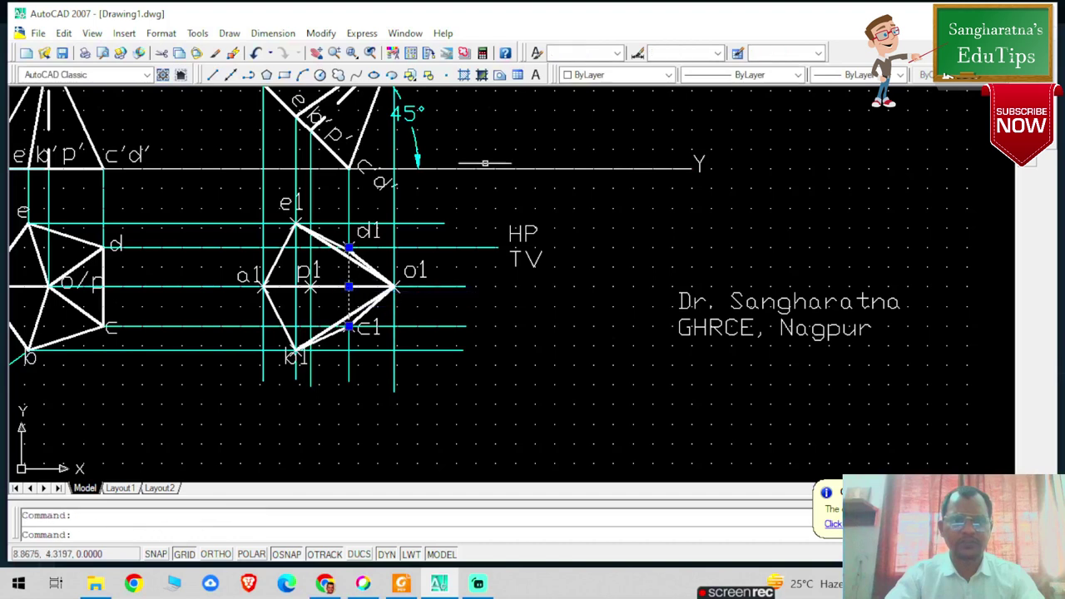
{"action": "left_click", "coordinate": [697, 79]}
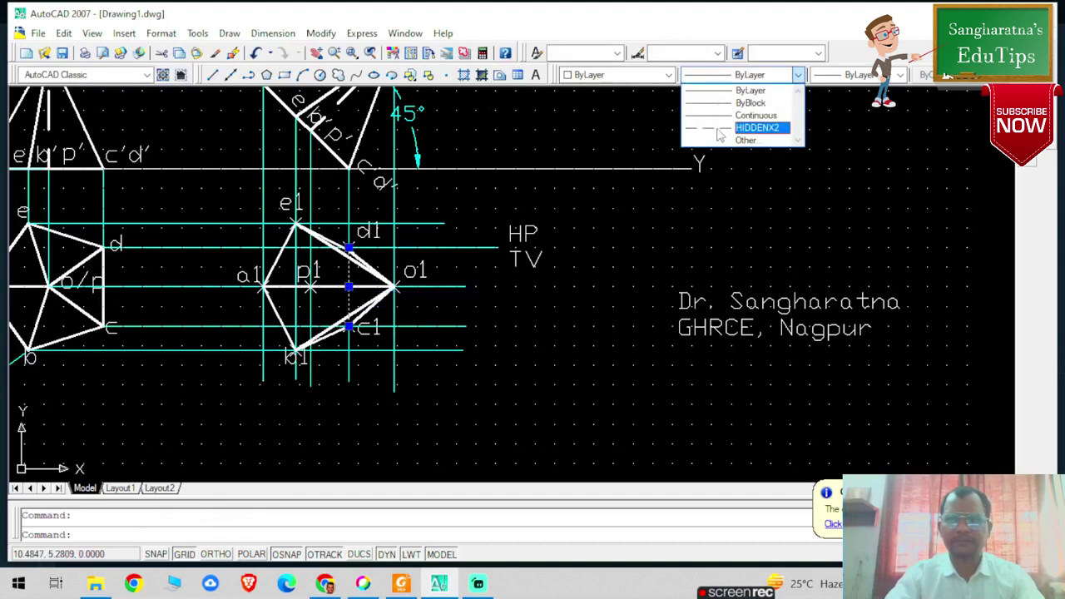
{"action": "left_click", "coordinate": [759, 127]}
{"action": "left_click", "coordinate": [900, 75]}
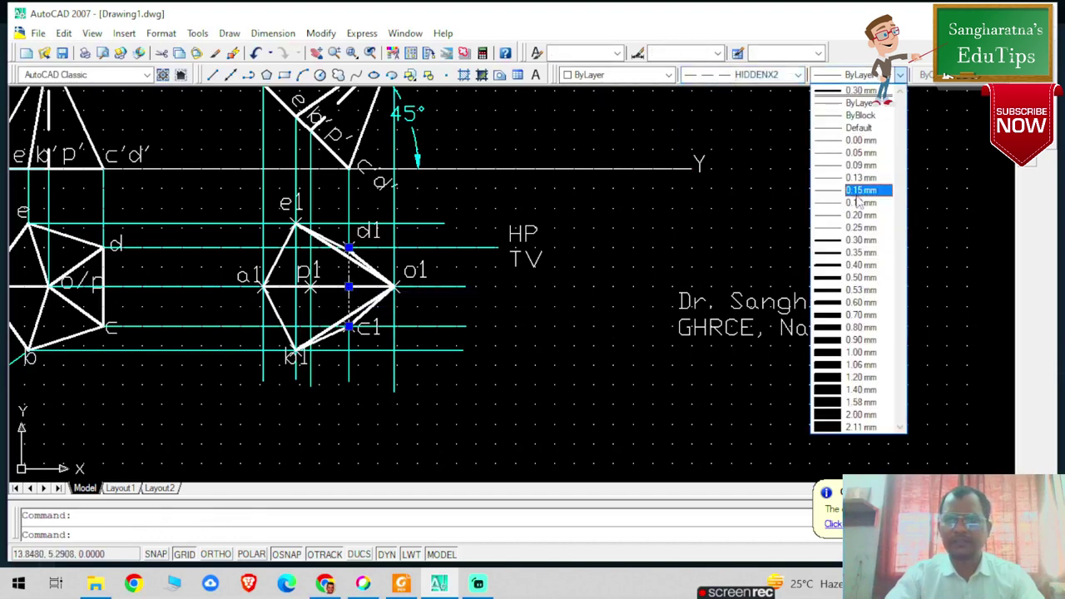
{"action": "left_click", "coordinate": [861, 240]}
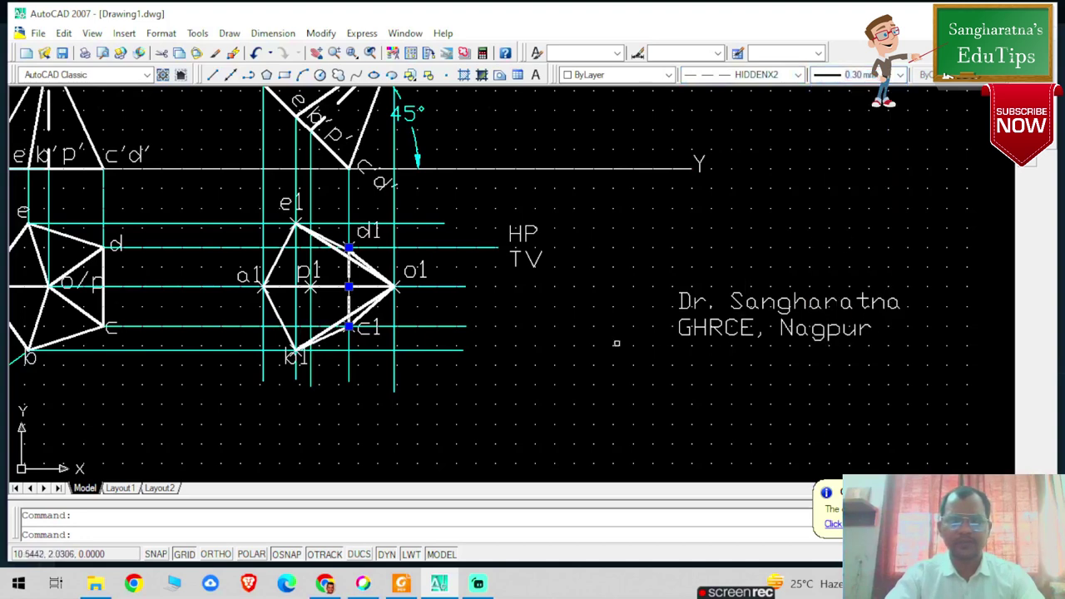
{"action": "key", "text": "Escape"}
- Add the single-line text "TS of the base" below the initial pentagon top view, with 0.2000 text height and 0 rotation
{"action": "scroll", "coordinate": [518, 336], "scroll_direction": "down", "scroll_amount": 3}
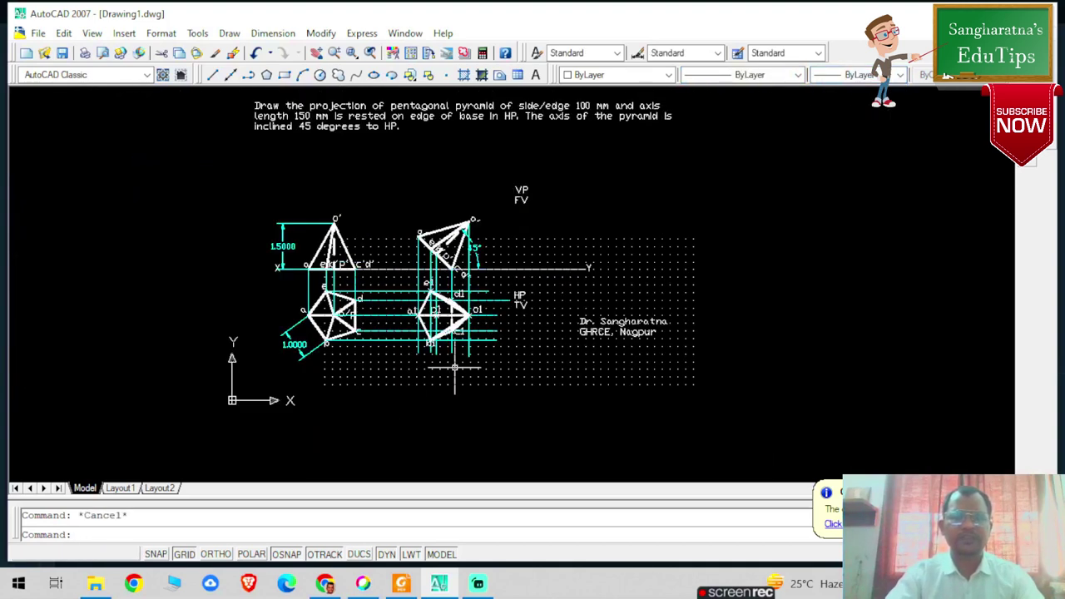
{"action": "scroll", "coordinate": [396, 391], "scroll_direction": "up", "scroll_amount": 2}
{"action": "scroll", "coordinate": [544, 192], "scroll_direction": "down", "scroll_amount": 3}
{"action": "scroll", "coordinate": [537, 156], "scroll_direction": "up", "scroll_amount": 4}
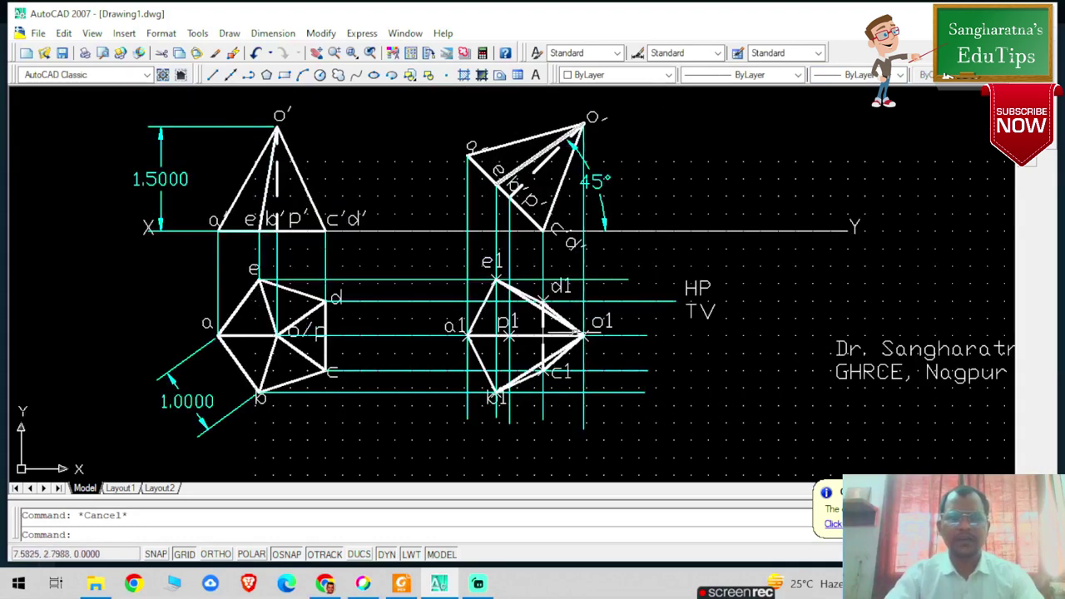
{"action": "type", "text": "dy"}
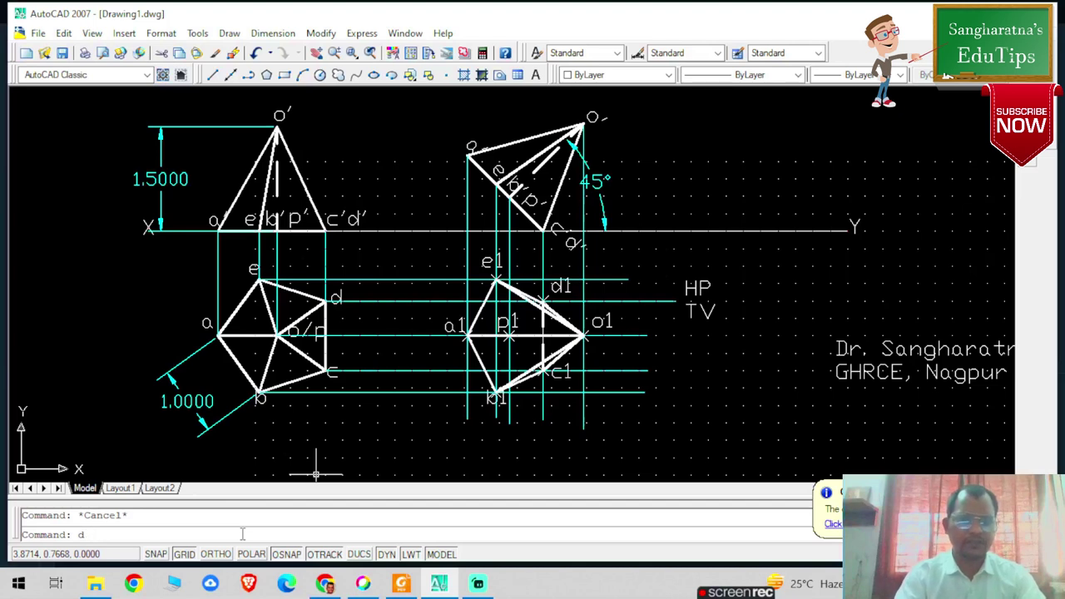
{"action": "type", "text": "ext"}
{"action": "key", "text": "Return"}
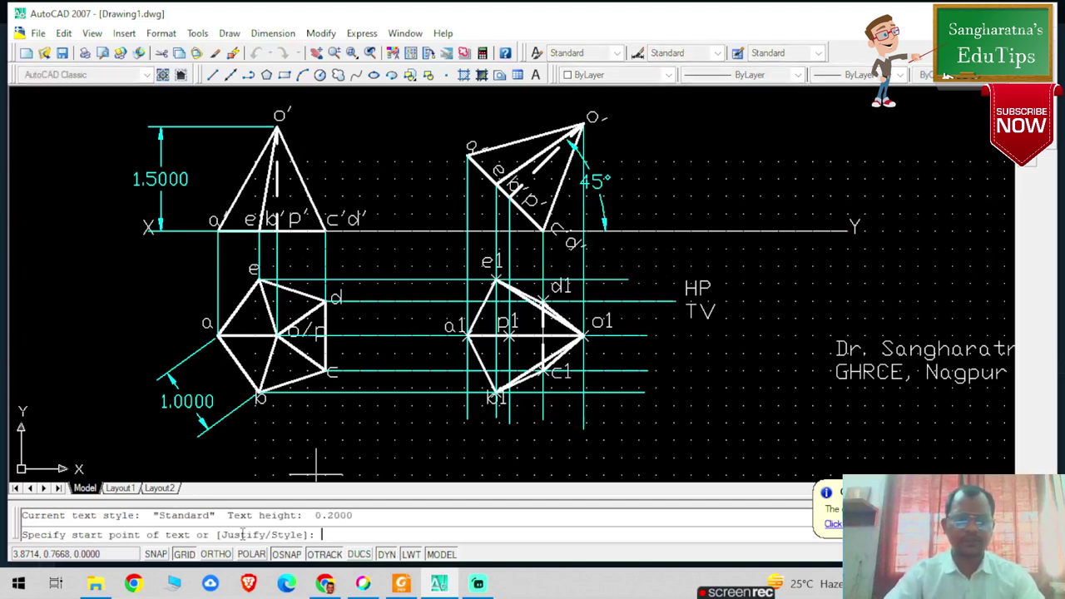
{"action": "left_click", "coordinate": [298, 448]}
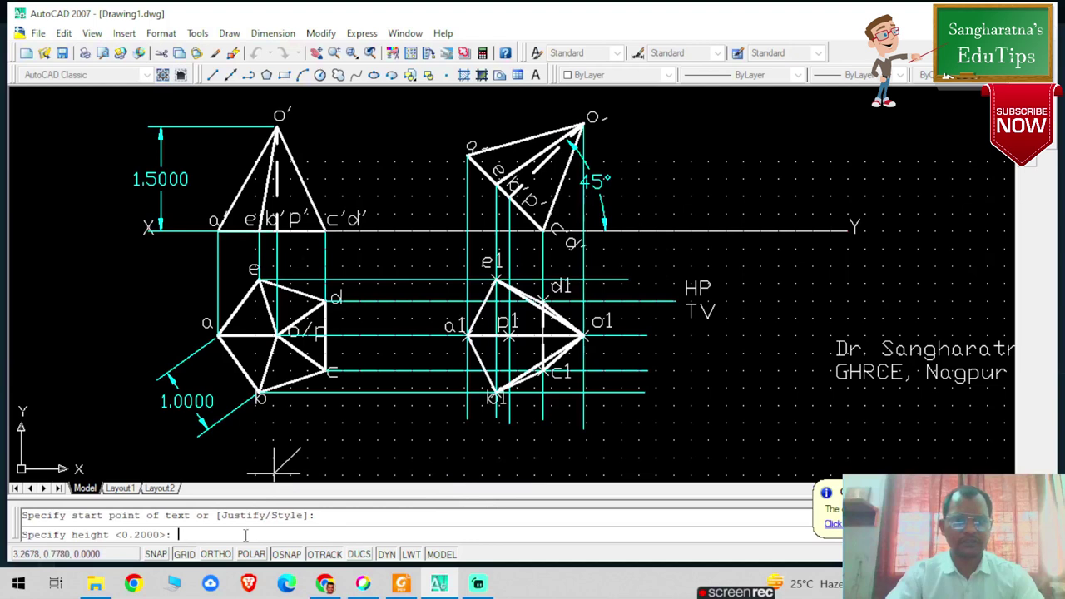
{"action": "key", "text": "Return"}
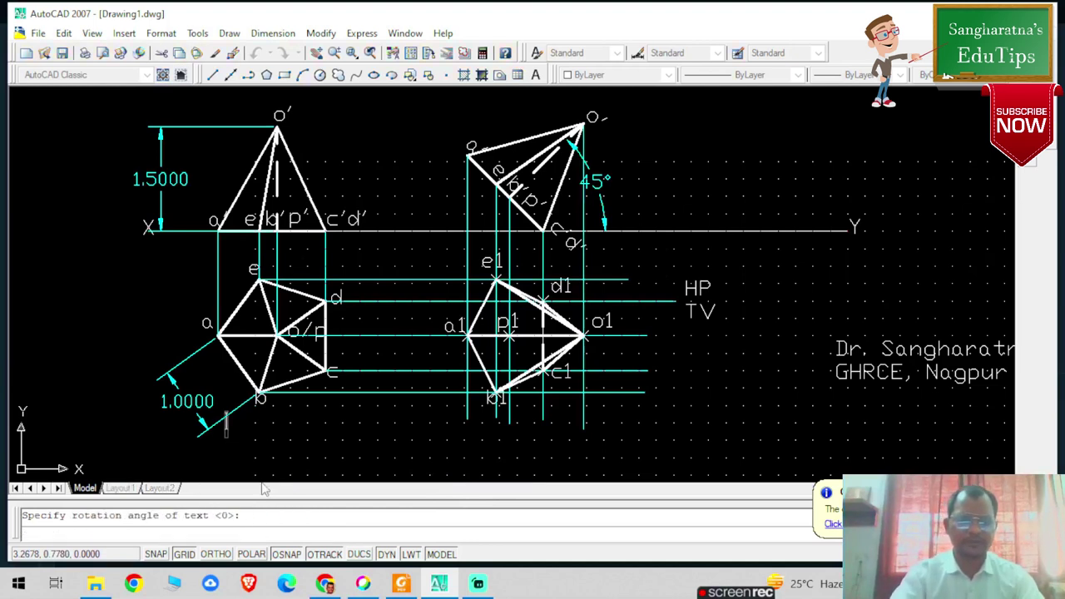
{"action": "type", "text": "TS of "}
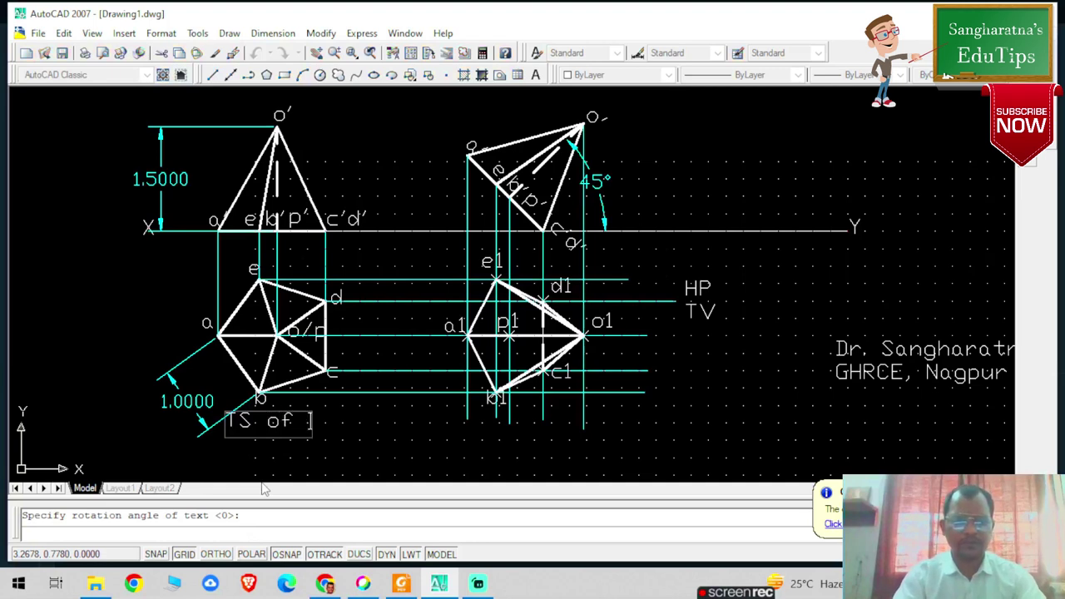
{"action": "type", "text": "the base"}
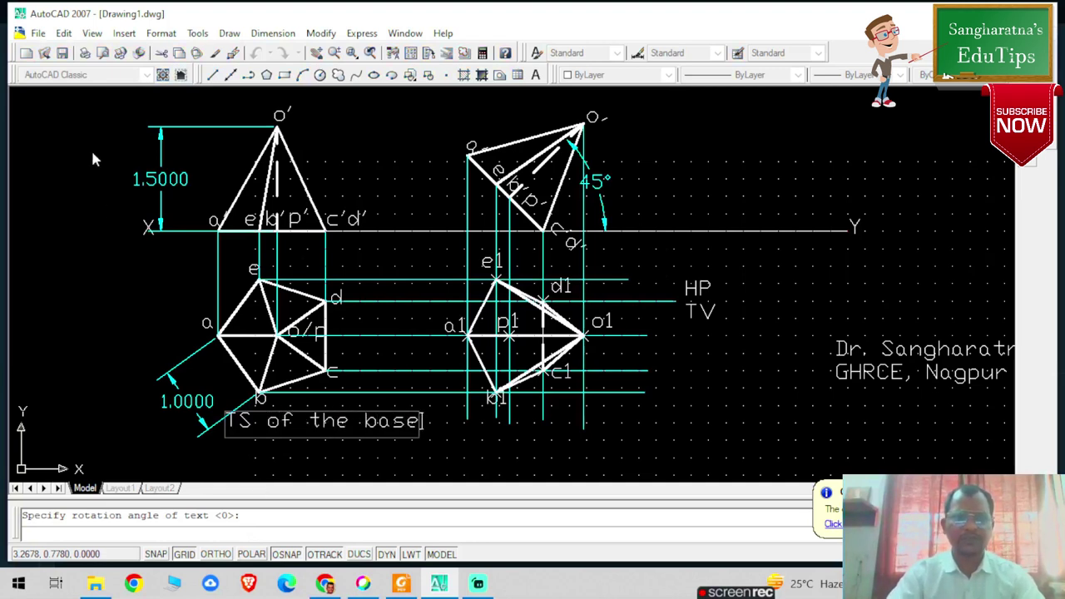
- Add the label "TS of the solid" above apex o' of the initial front view
{"action": "left_click", "coordinate": [226, 98]}
{"action": "type", "text": "TS of the"}
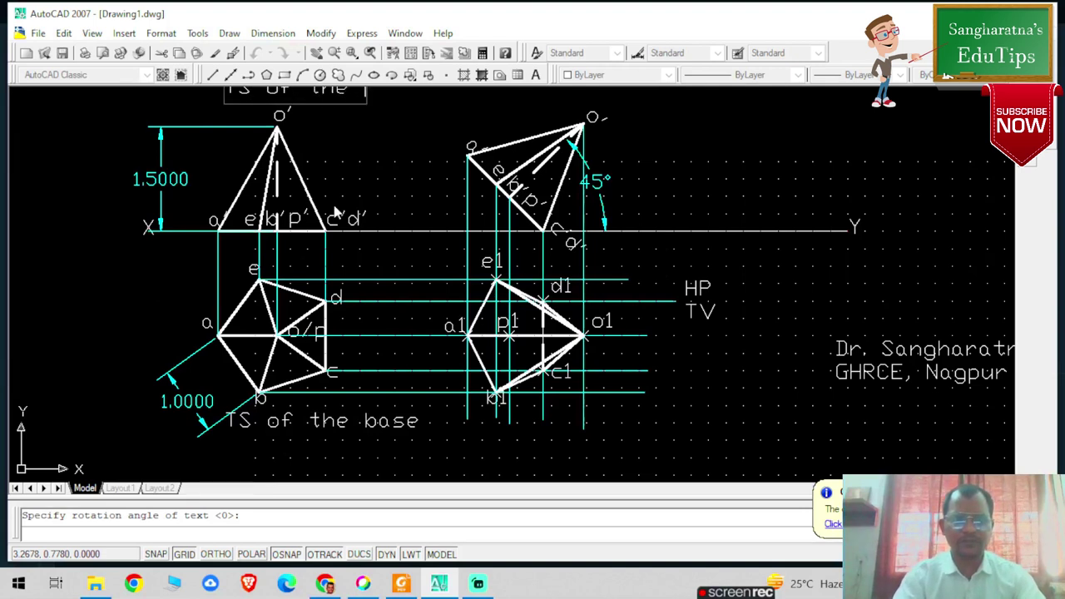
{"action": "type", "text": " su"}
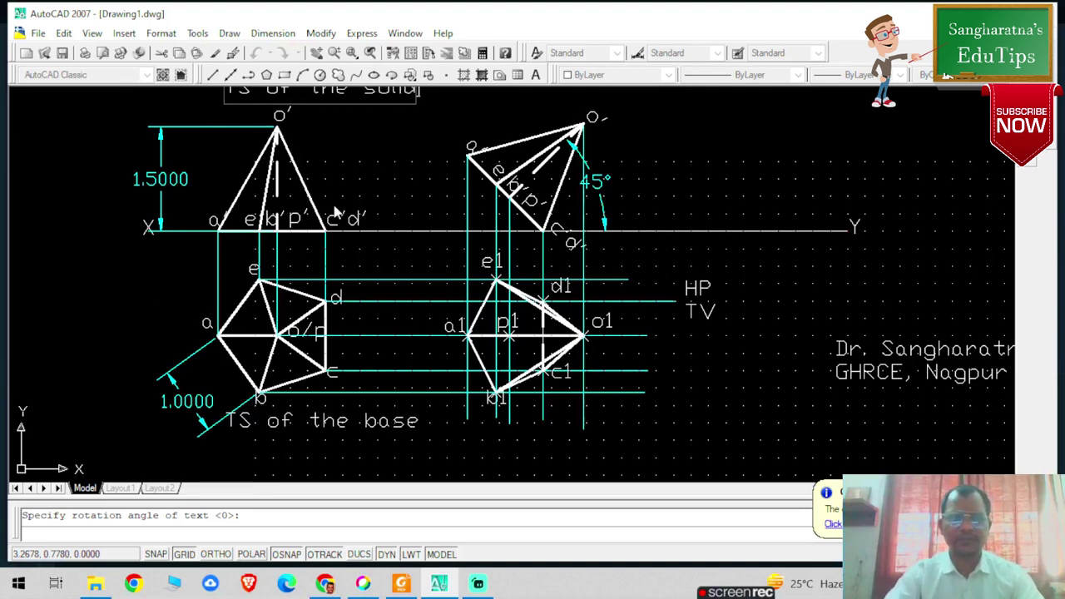
- Add the label "TV of the pyramid" below the new top view and finish the text entry
{"action": "left_click", "coordinate": [467, 450]}
{"action": "type", "text": "T"}
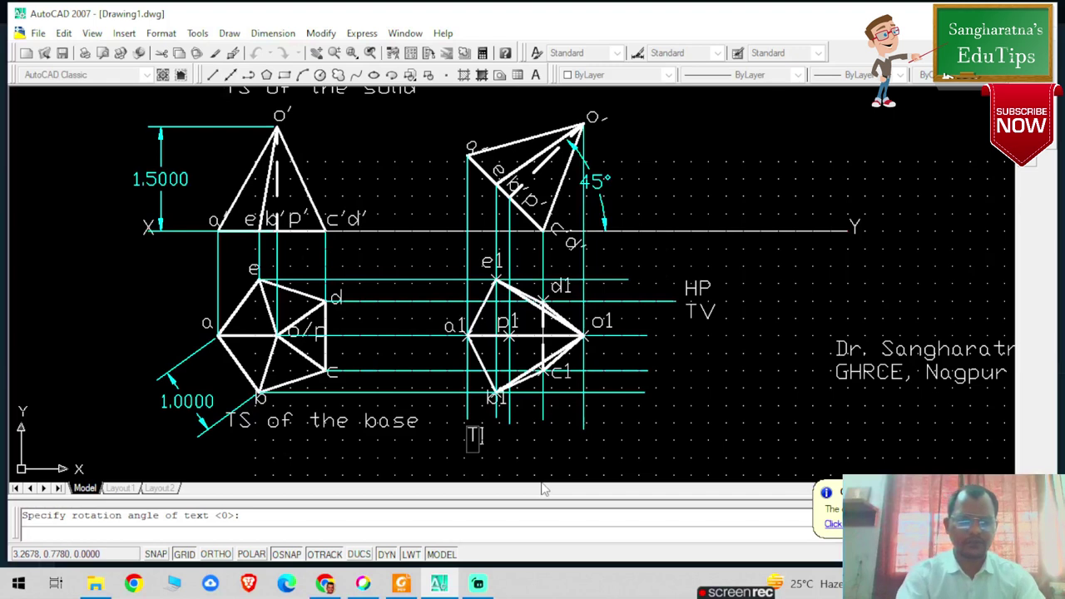
{"action": "type", "text": "V. of the "}
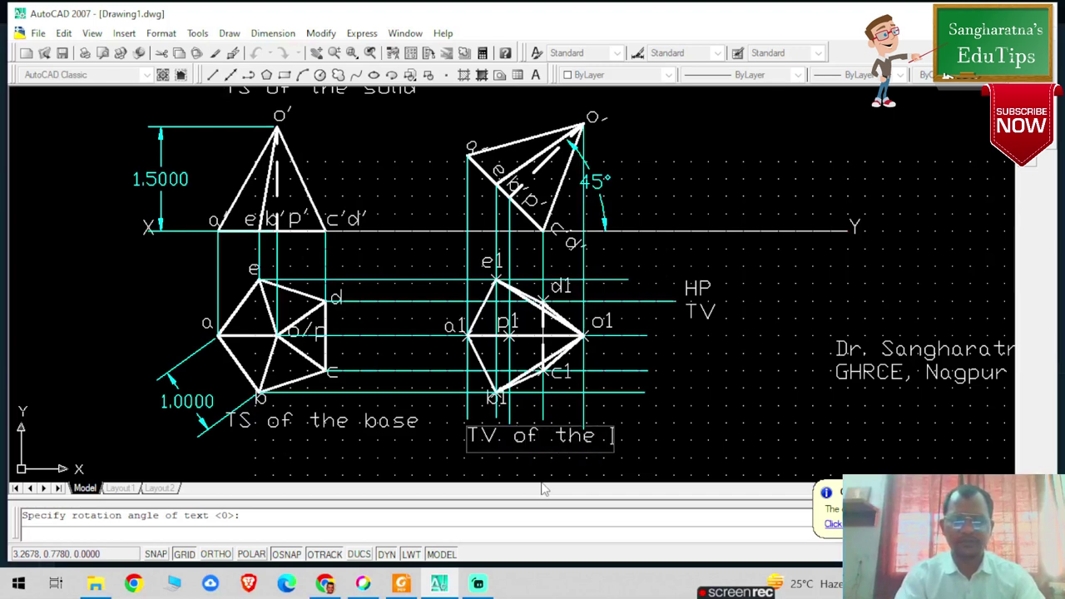
{"action": "type", "text": "pyram"}
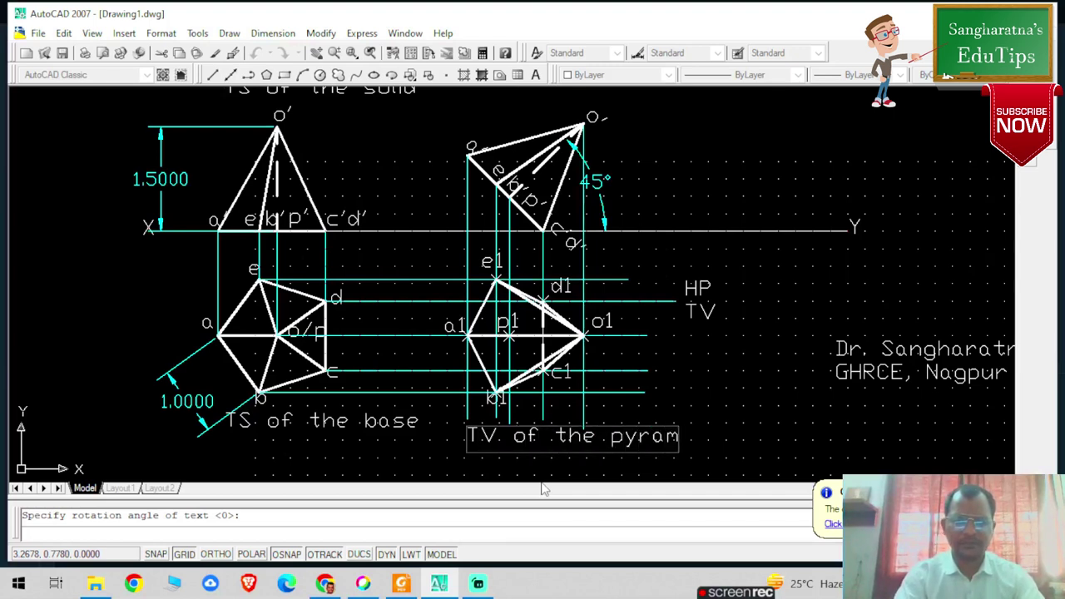
{"action": "type", "text": "id"}
{"action": "left_click", "coordinate": [792, 419]}
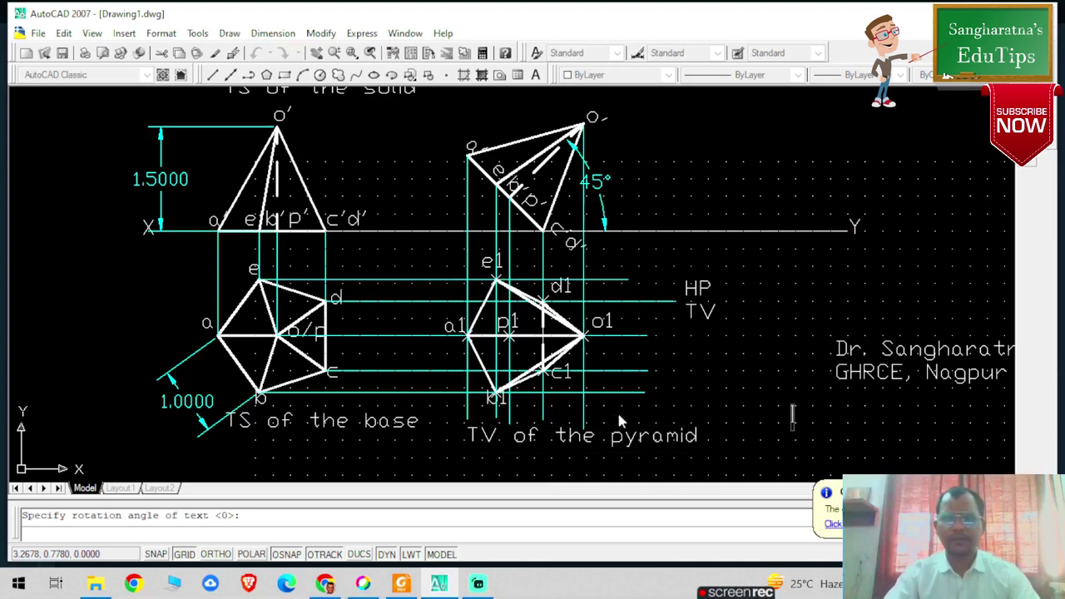
{"action": "scroll", "coordinate": [617, 409], "scroll_direction": "down", "scroll_amount": 4}
{"action": "scroll", "coordinate": [642, 269], "scroll_direction": "up", "scroll_amount": 2}
{"action": "scroll", "coordinate": [612, 403], "scroll_direction": "up", "scroll_amount": 2}
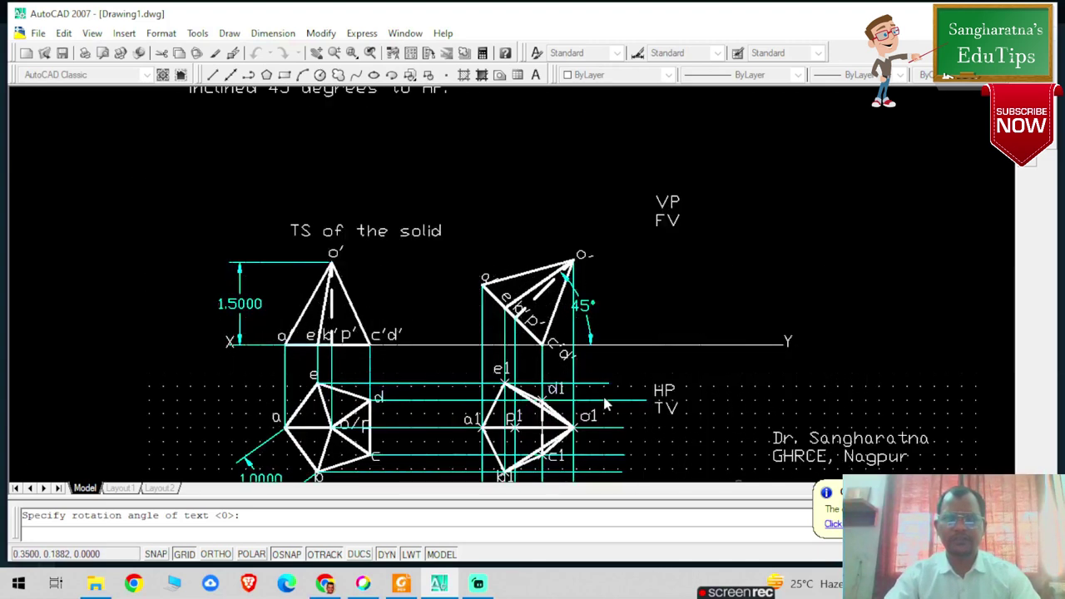
{"action": "key", "text": "Return"}
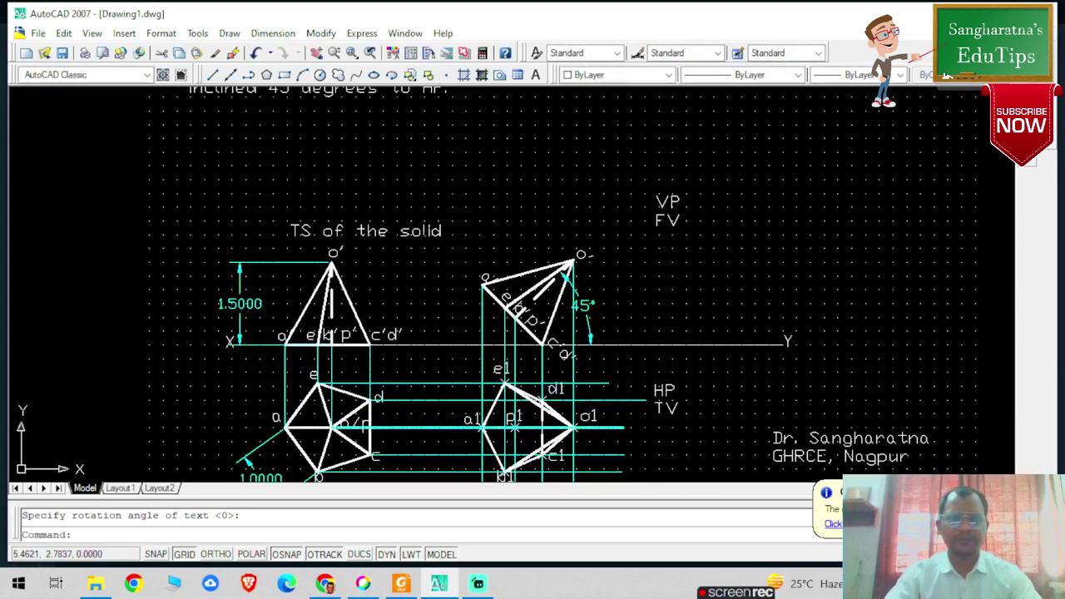
- Zoom to All so the whole drawing, with problem statement and labels, can be reviewed
{"action": "scroll", "coordinate": [452, 428], "scroll_direction": "down", "scroll_amount": 2}
{"action": "type", "text": "z"}
{"action": "key", "text": "Return"}
{"action": "type", "text": "a"}
{"action": "key", "text": "Return"}
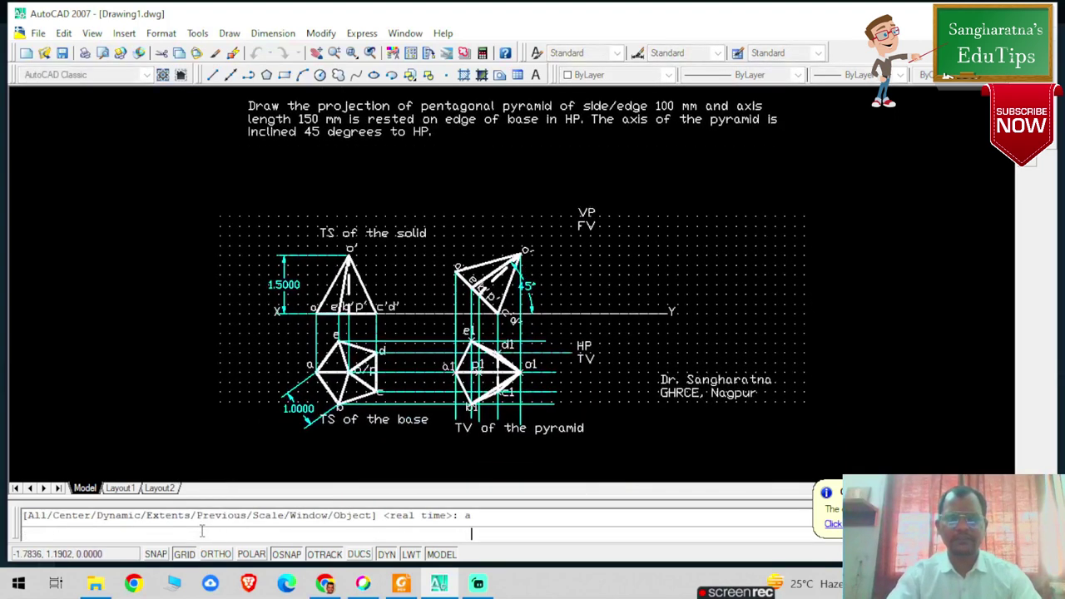